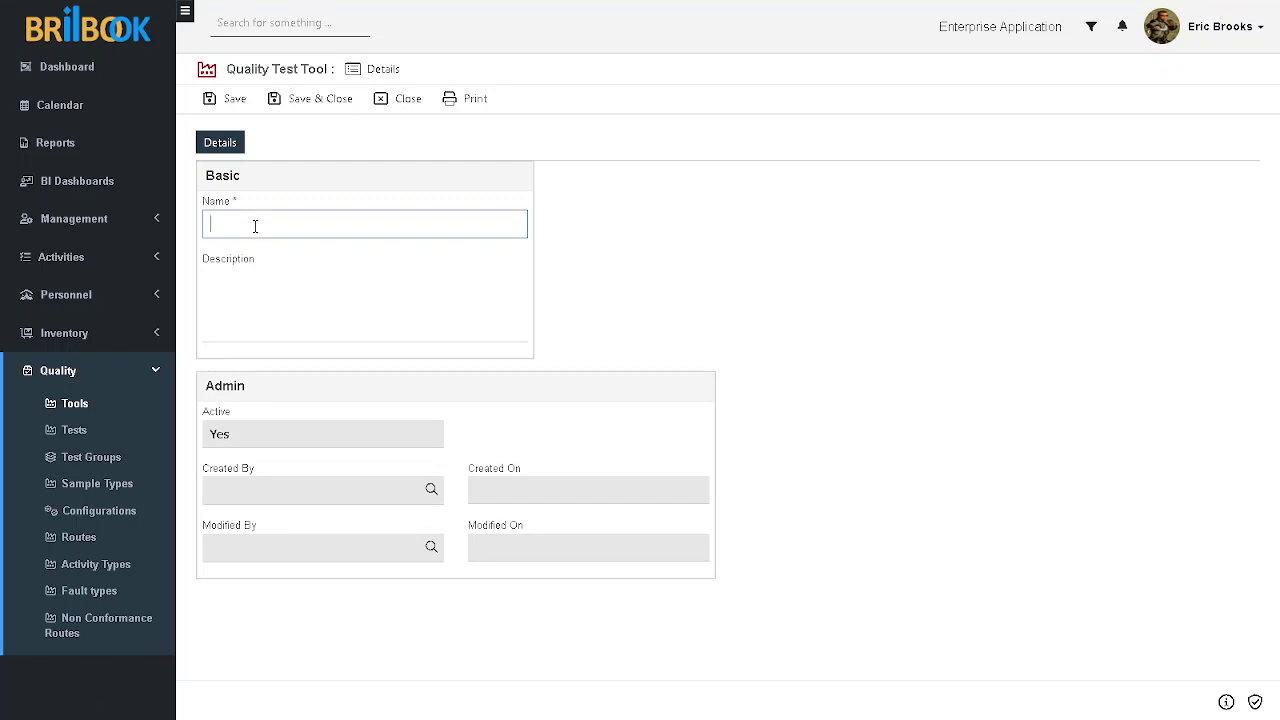
Name the new quality test tool "Measuring Scale" and save the record
text(Measu)
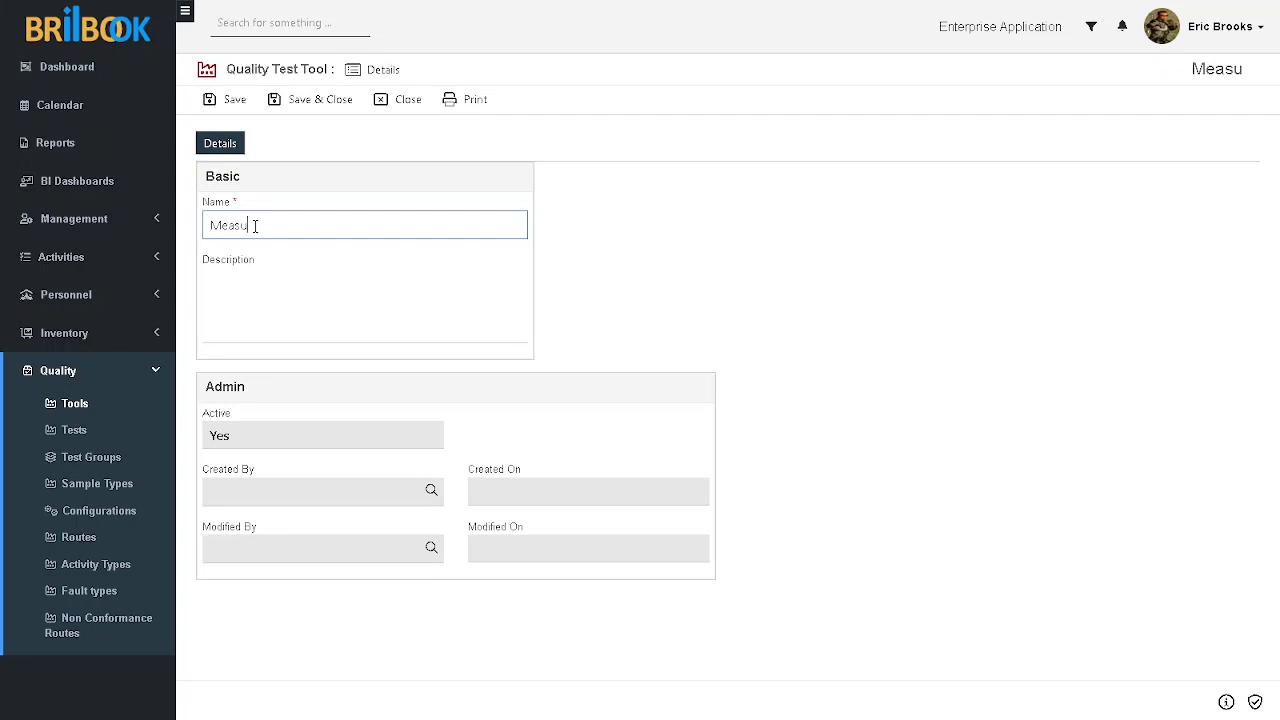
text(ring Sa)
key(BackSpace)
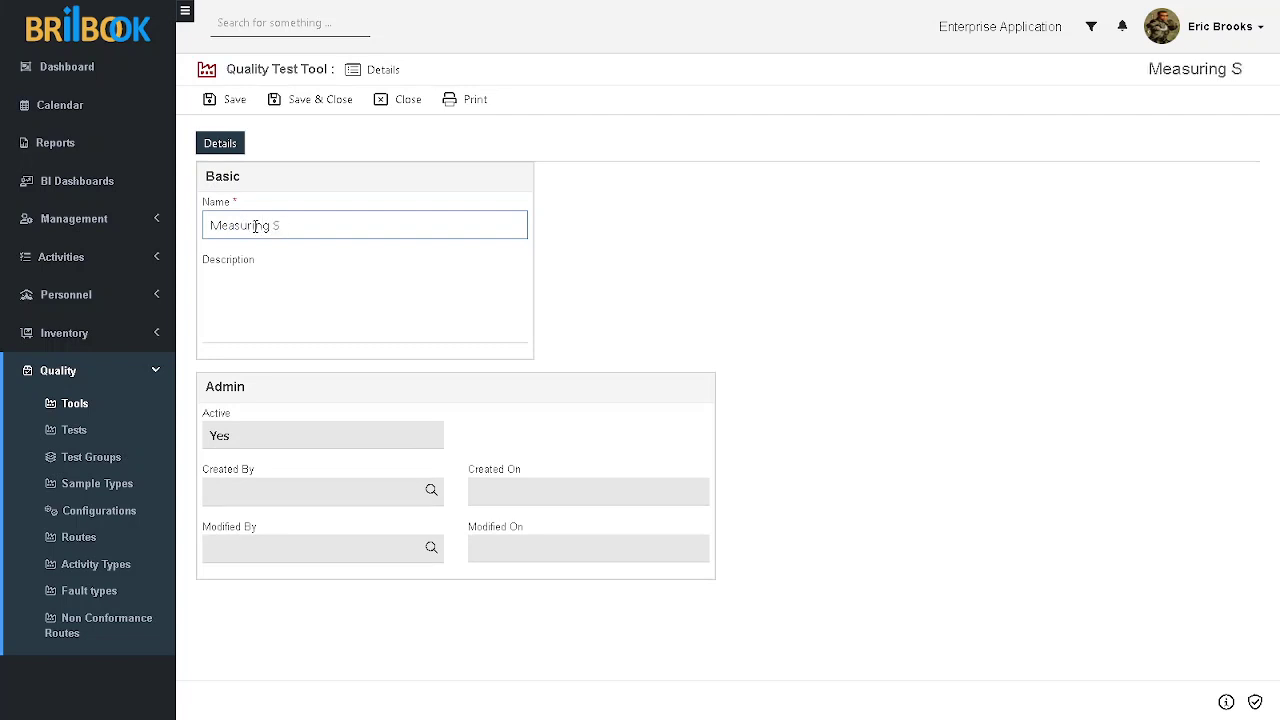
text(cale)
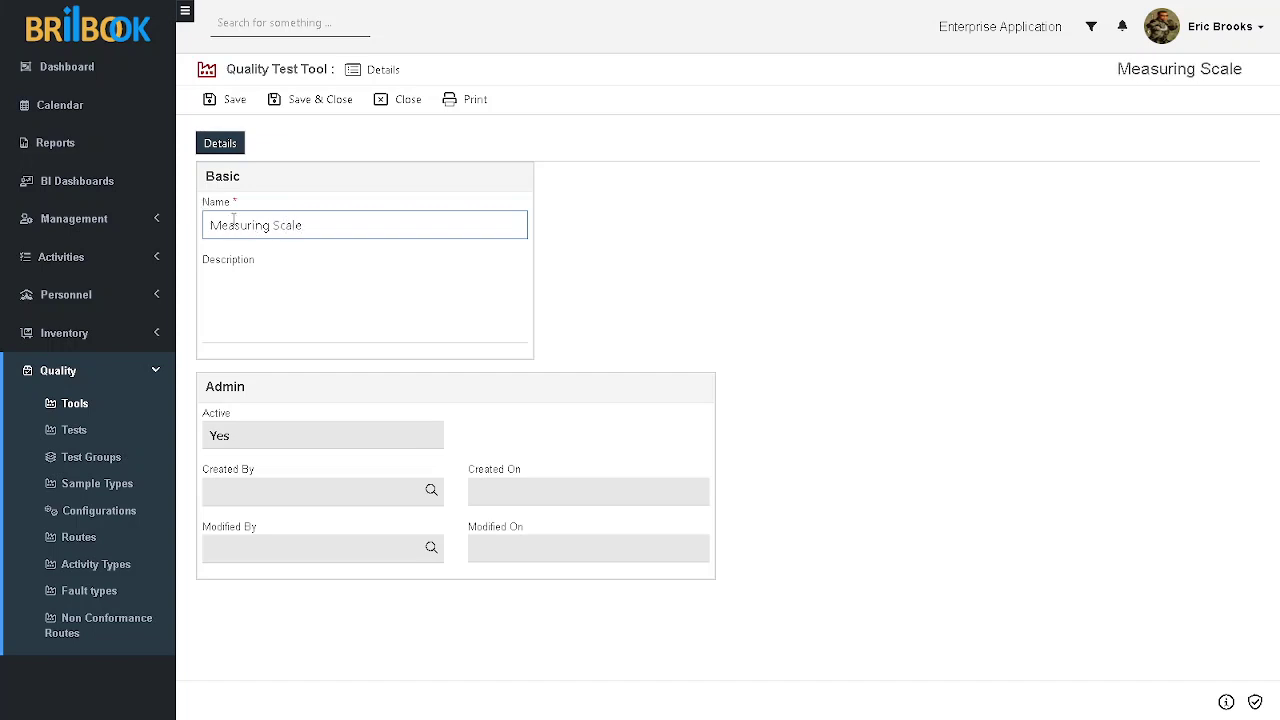
click(650, 318)
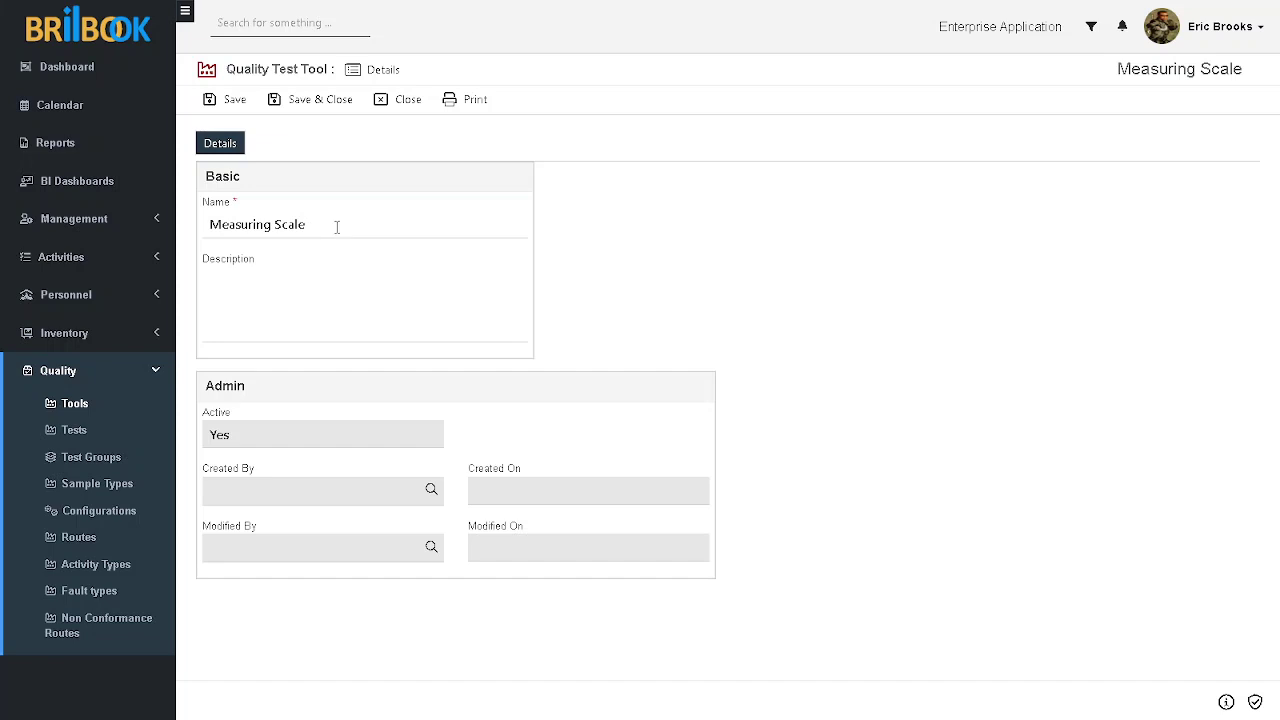
click(234, 108)
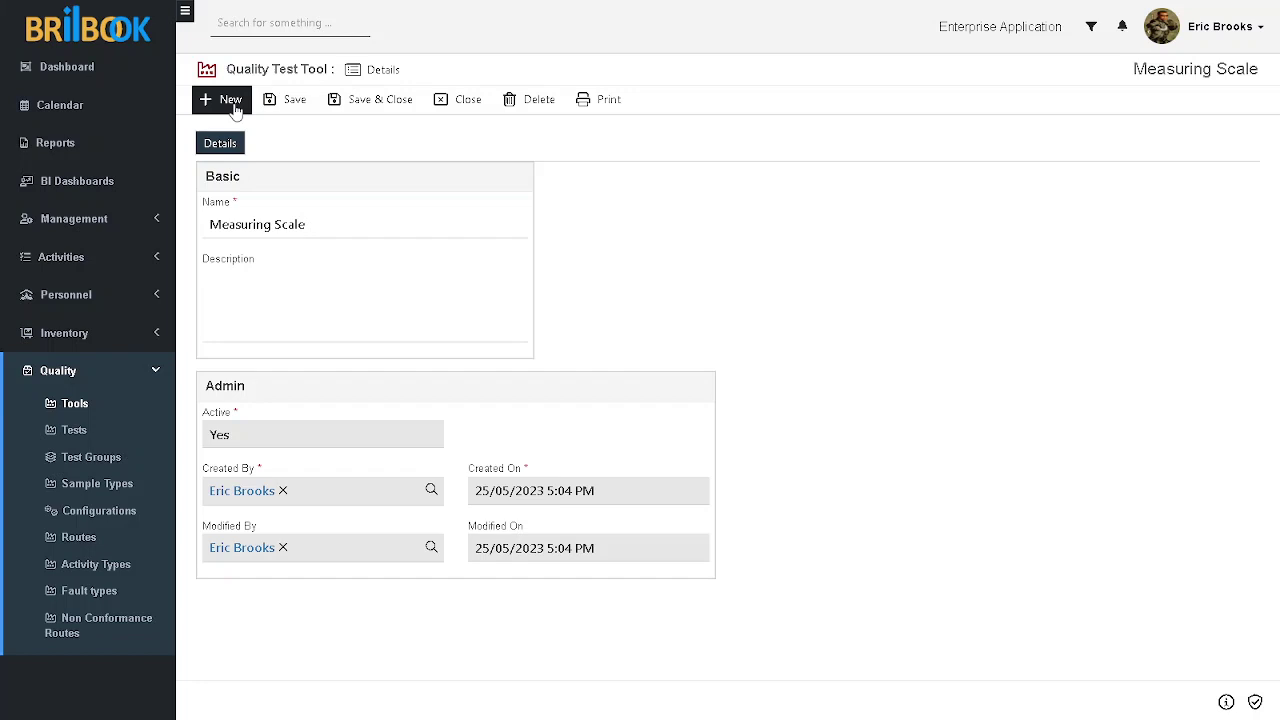
Create a new quality test record and name it "Length Measurement"
click(74, 431)
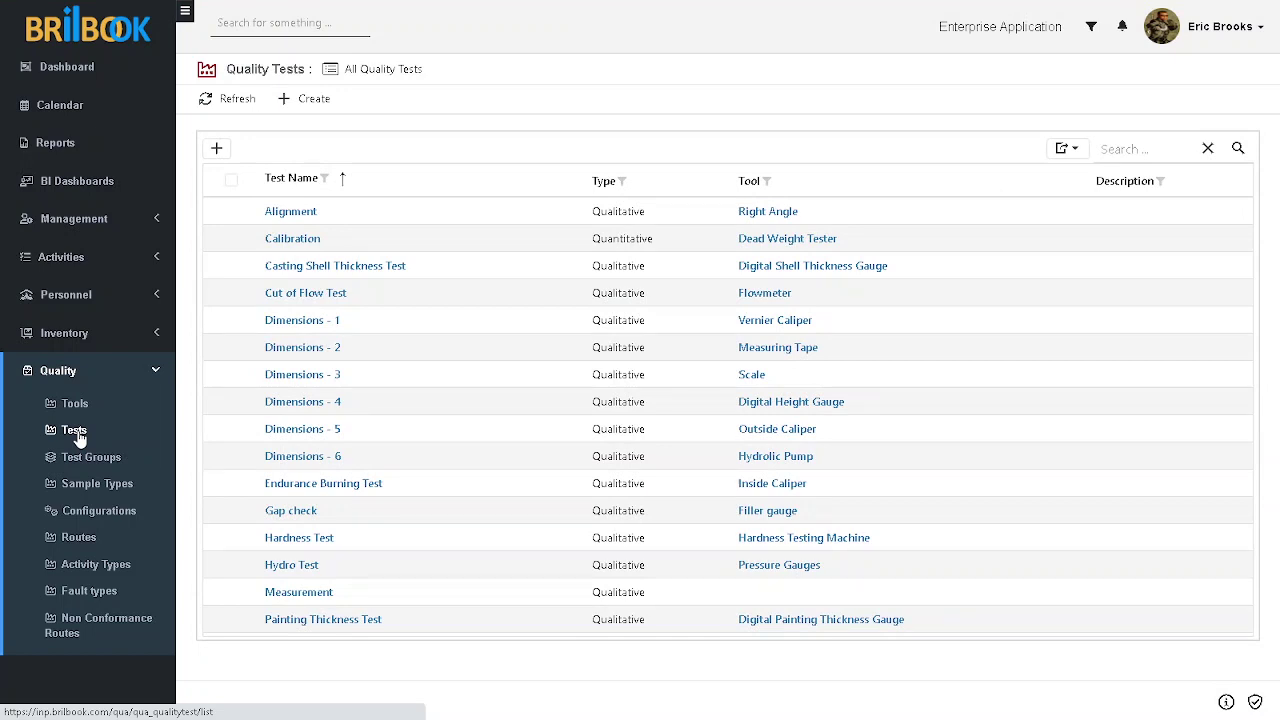
click(307, 100)
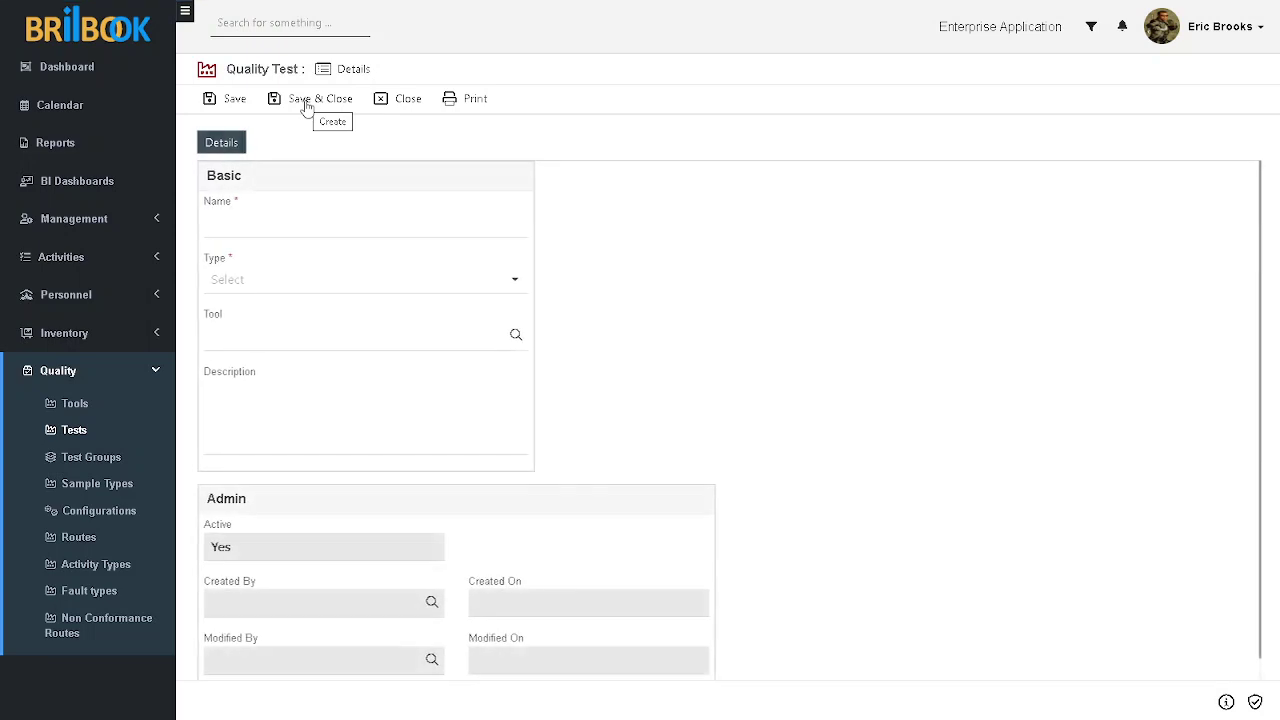
click(250, 230)
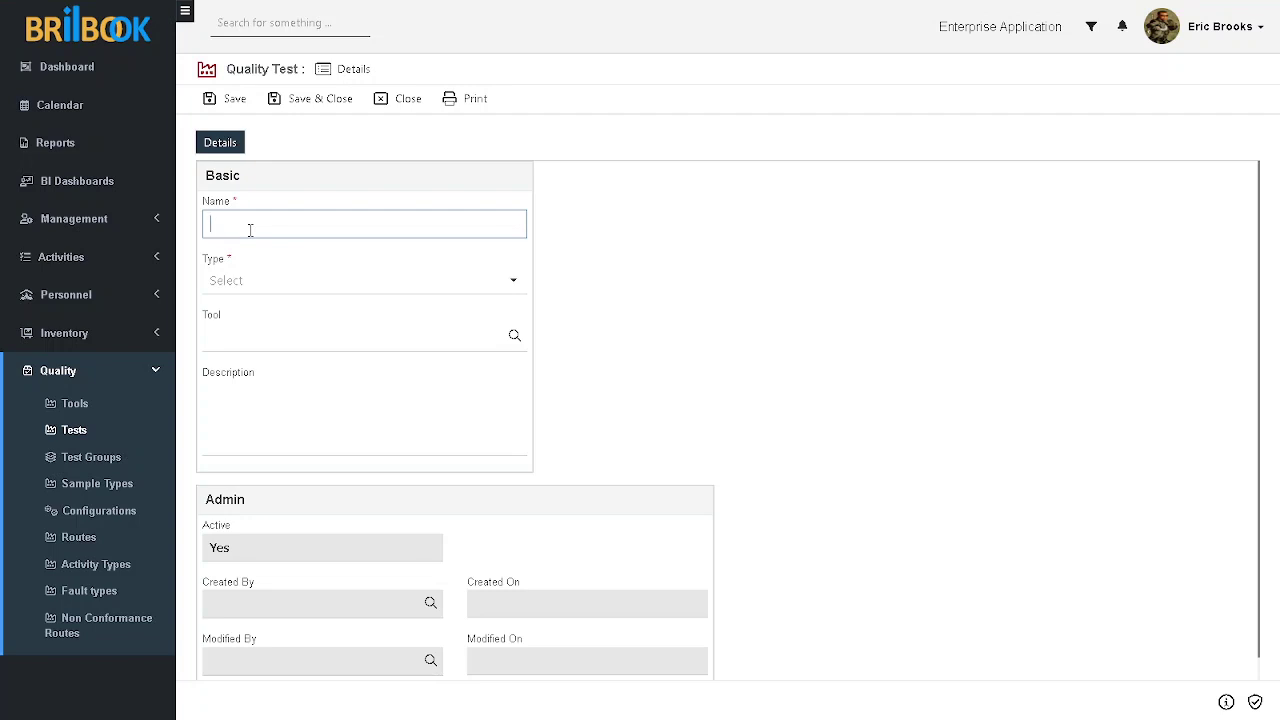
text(Learn)
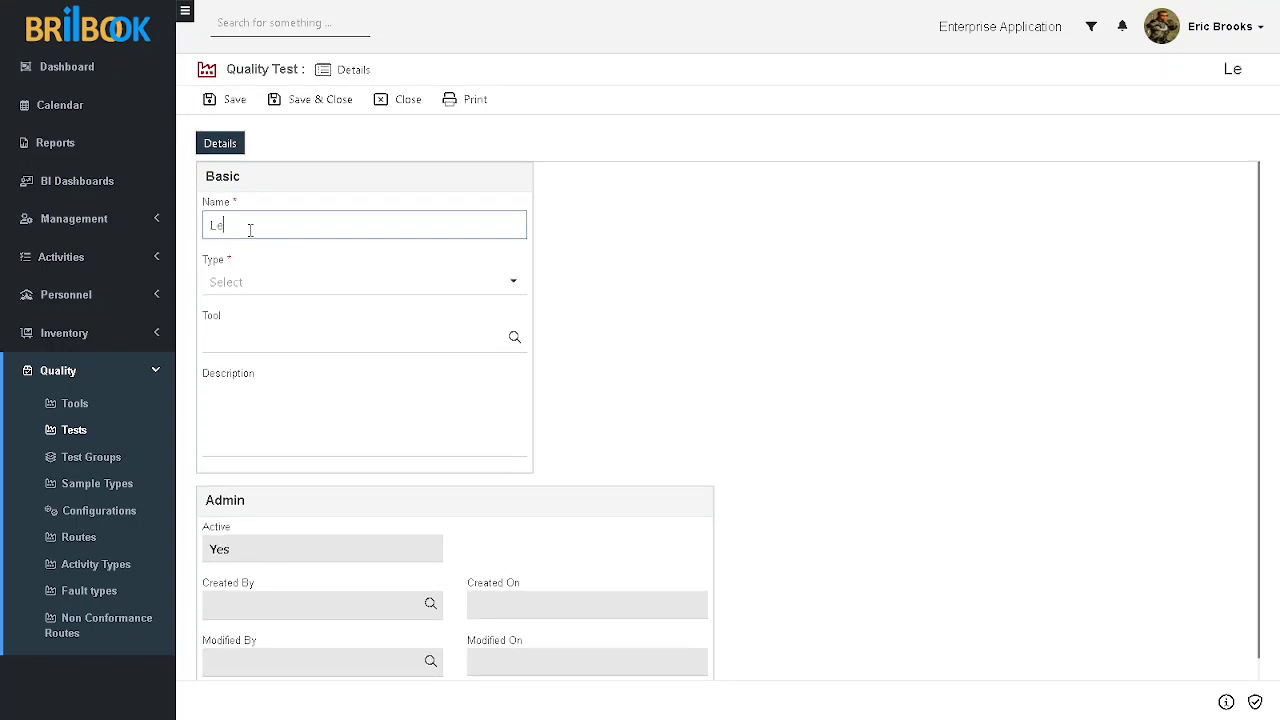
key(BackSpace)
key(BackSpace)
key(BackSpace)
text(ngth Measurement)
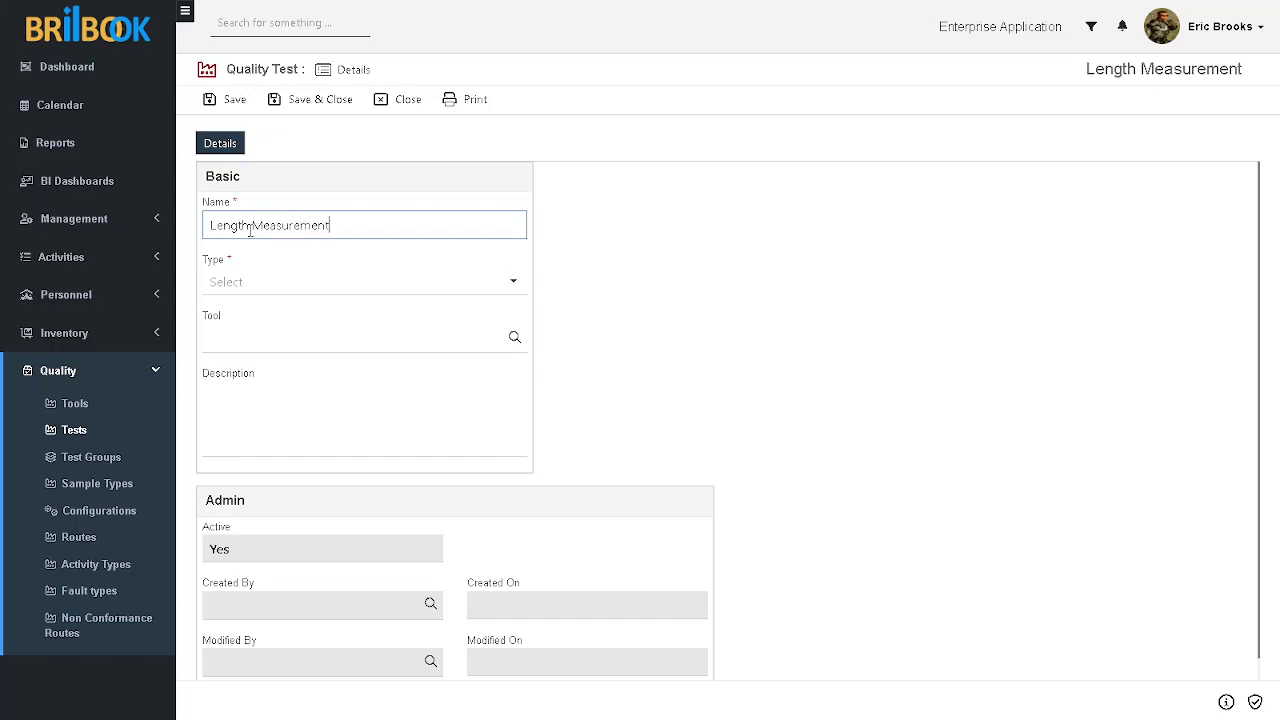
Set the test's type to Qualitative and its tool to Measuring Scale, and save the test
click(280, 281)
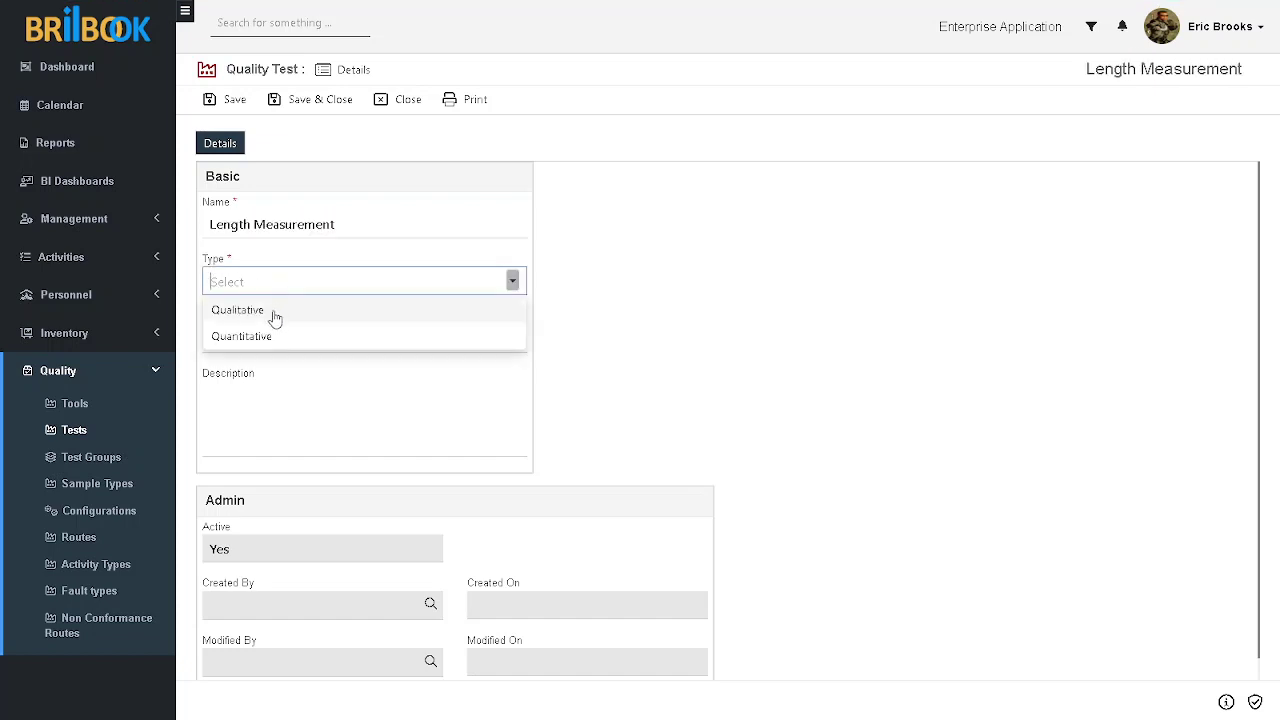
click(273, 314)
click(286, 344)
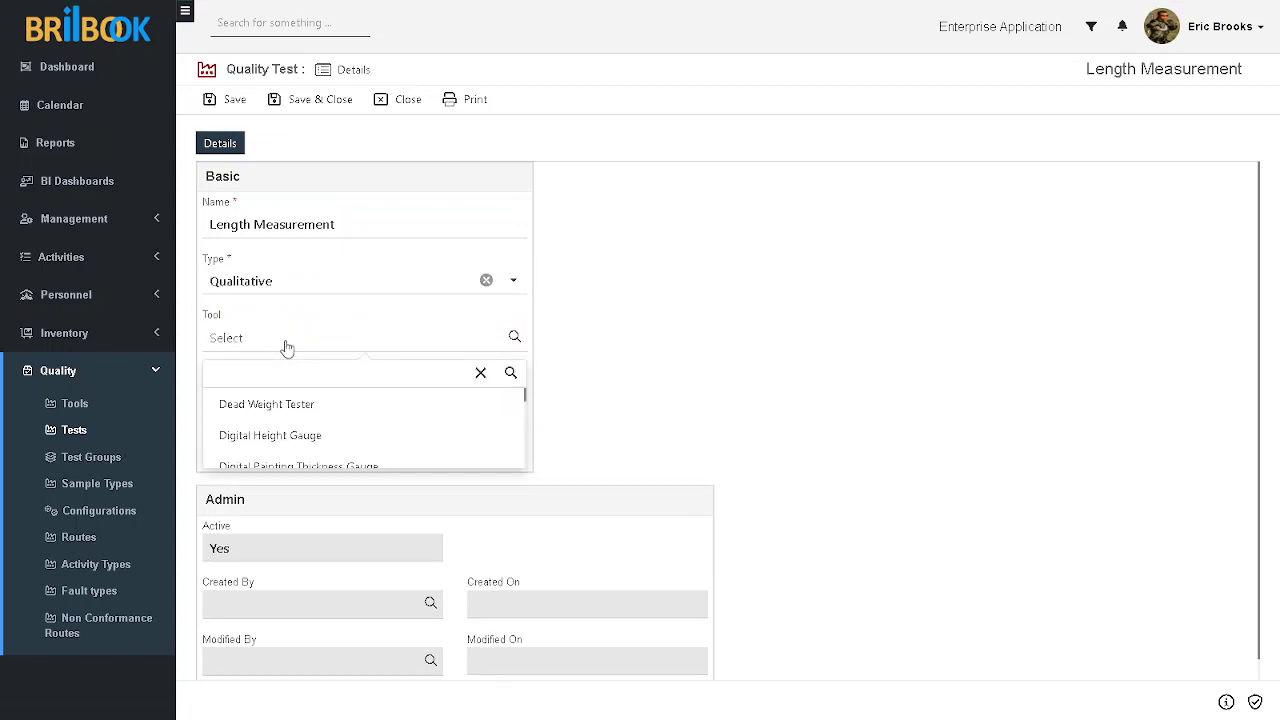
click(285, 376)
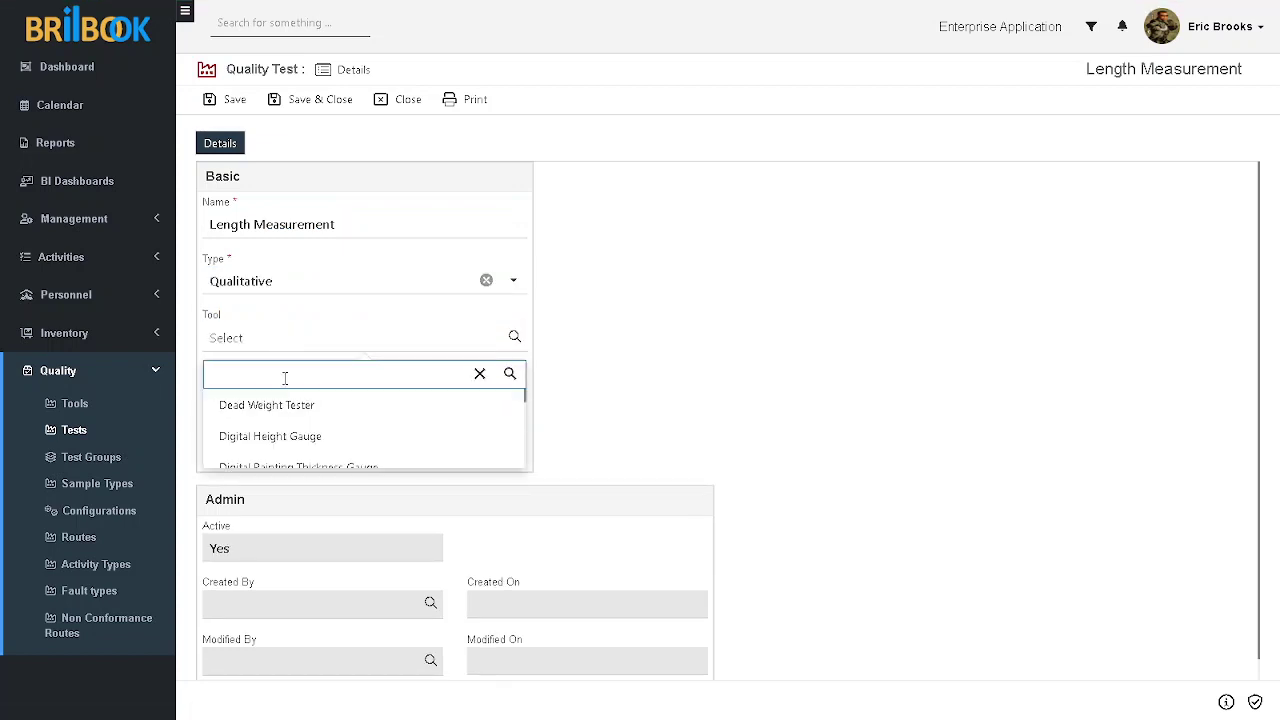
text(Measur)
click(510, 374)
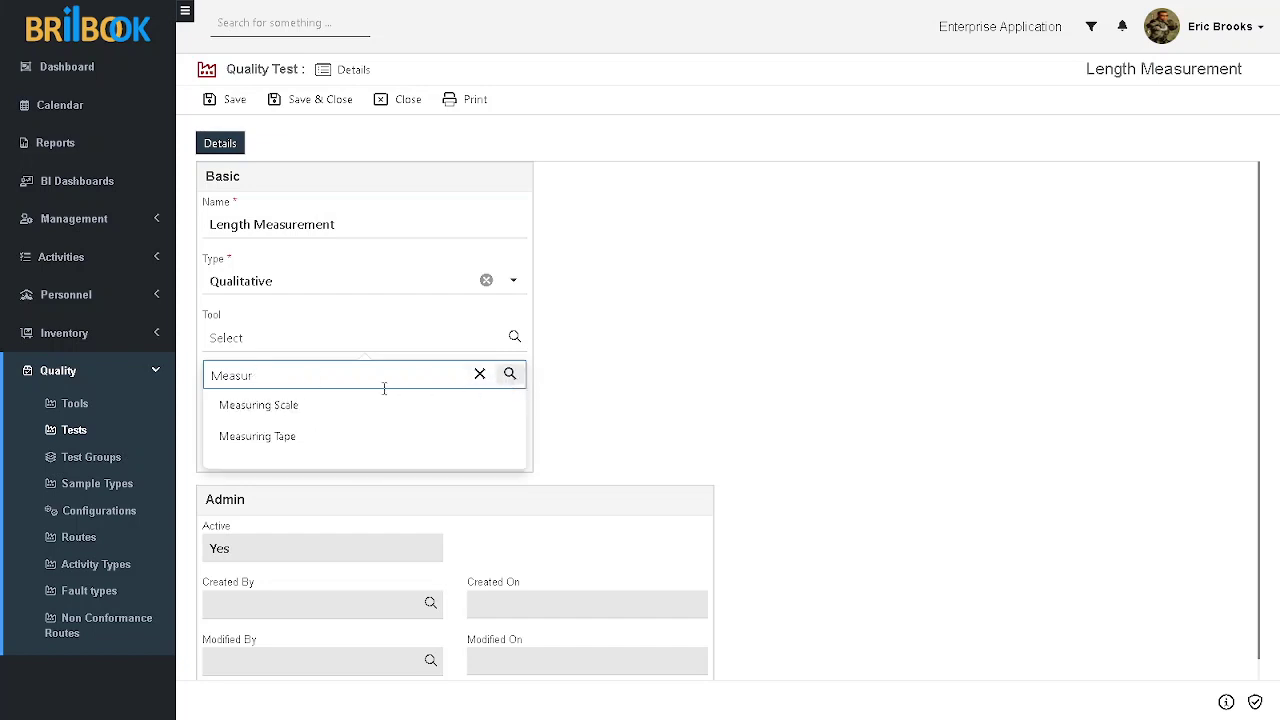
click(258, 405)
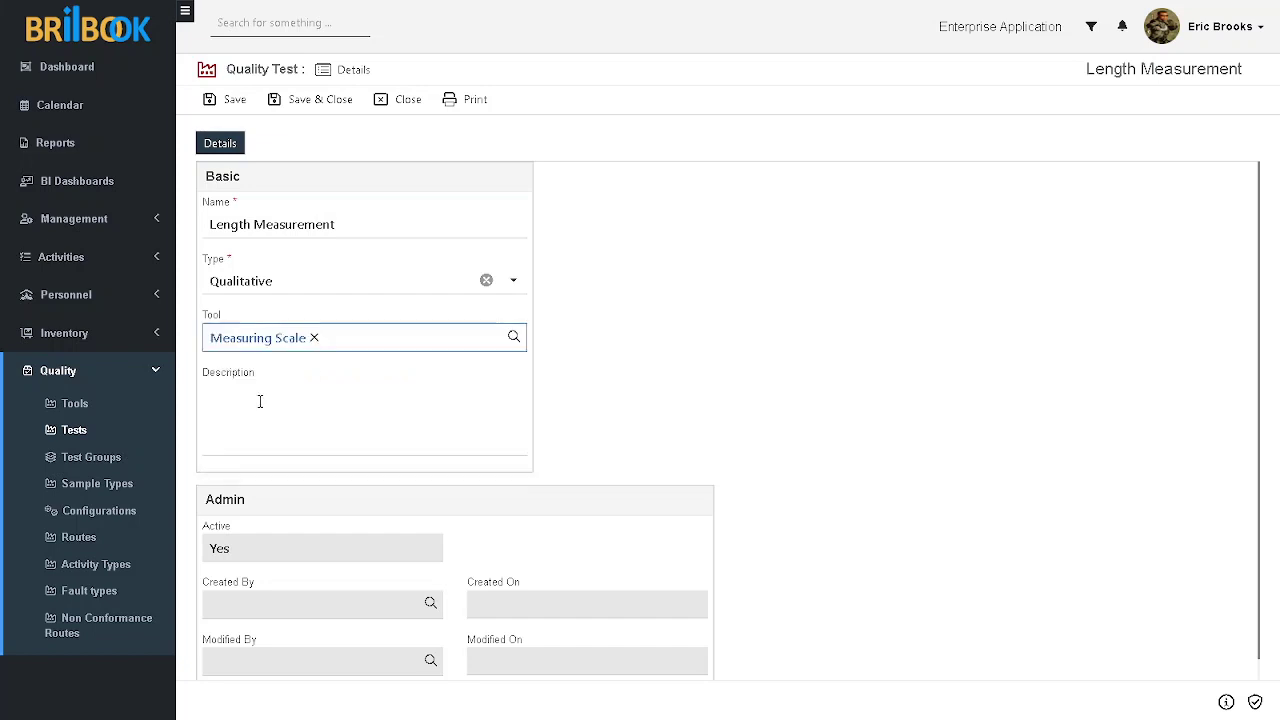
click(818, 389)
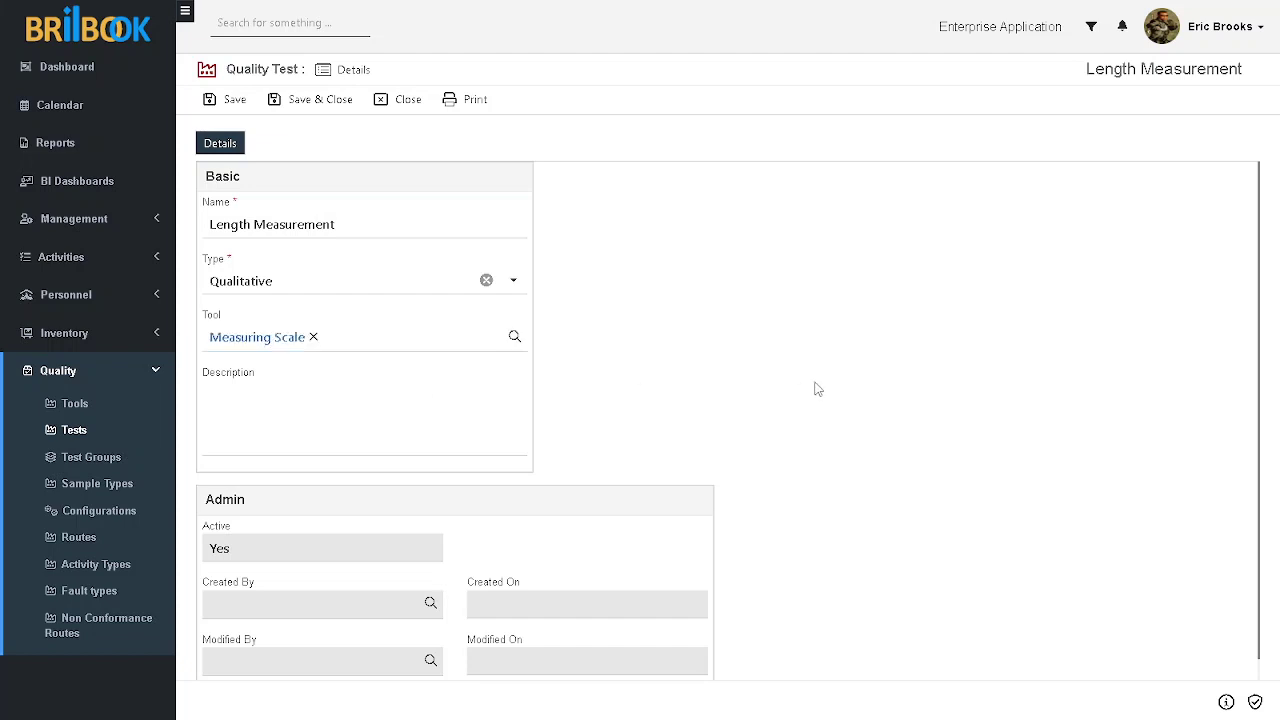
click(237, 108)
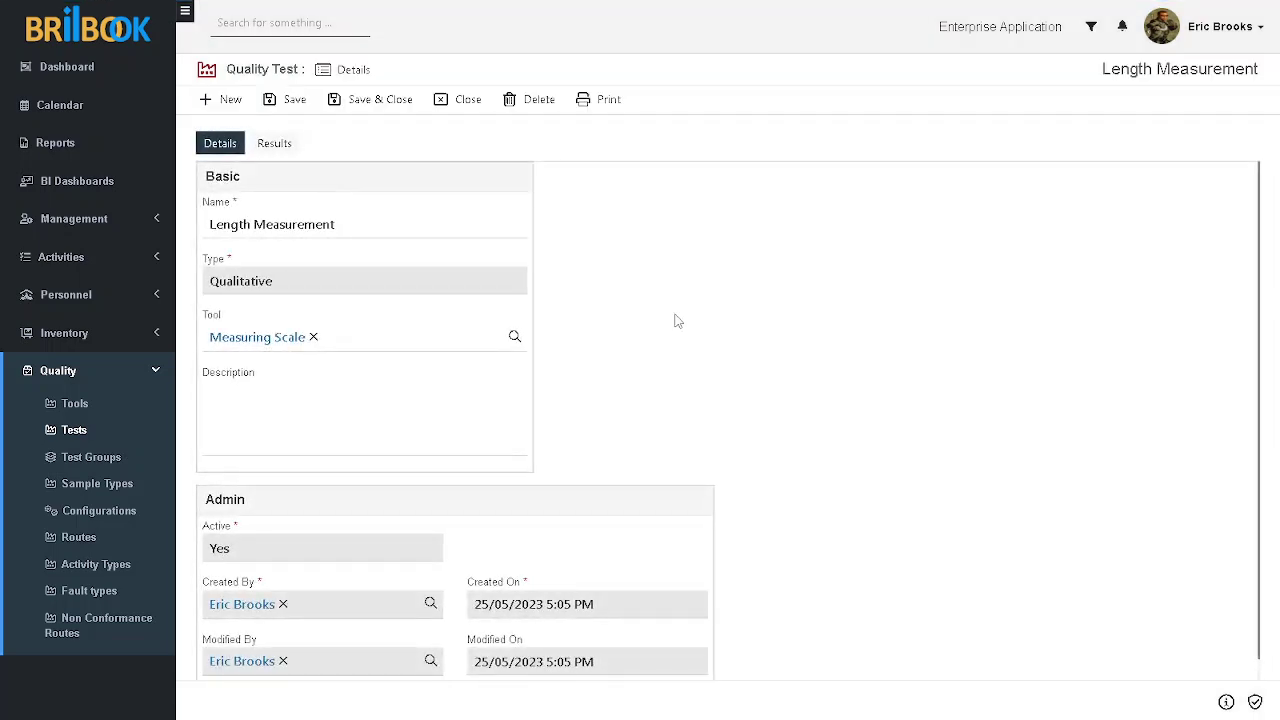
Add a result to the Length Measurement test using the full form and name it "Pass"
click(280, 150)
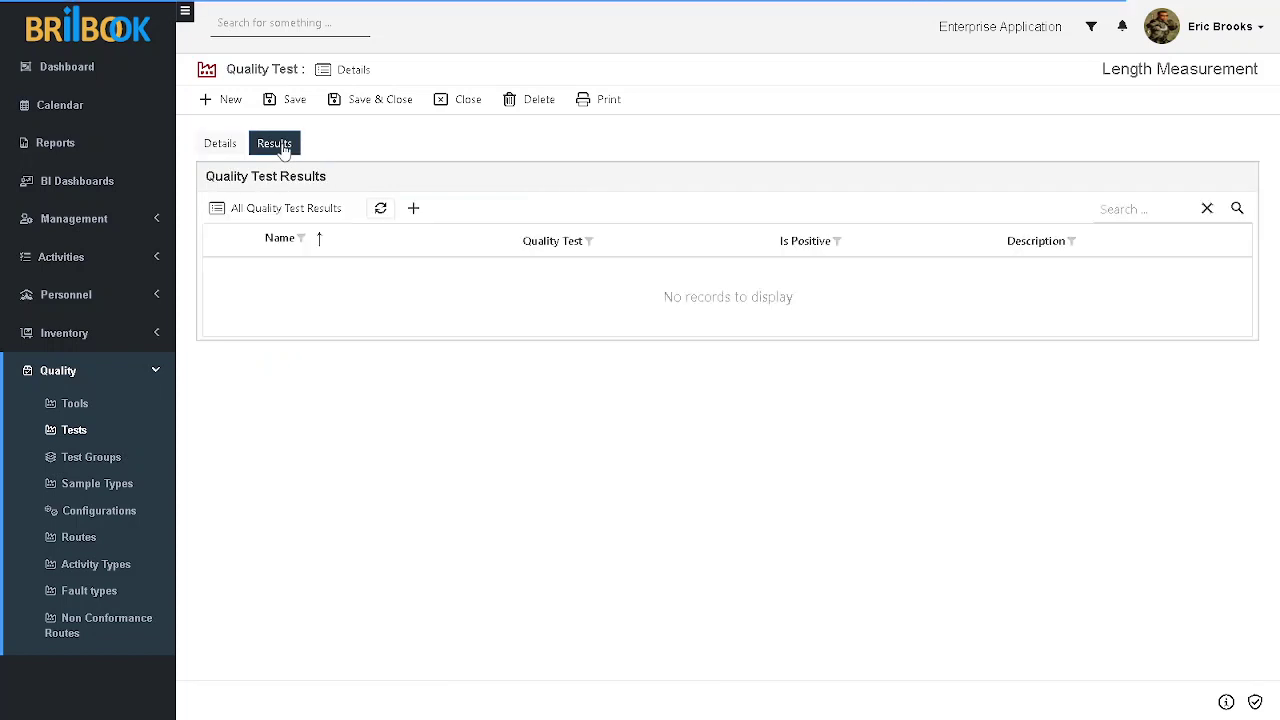
click(413, 208)
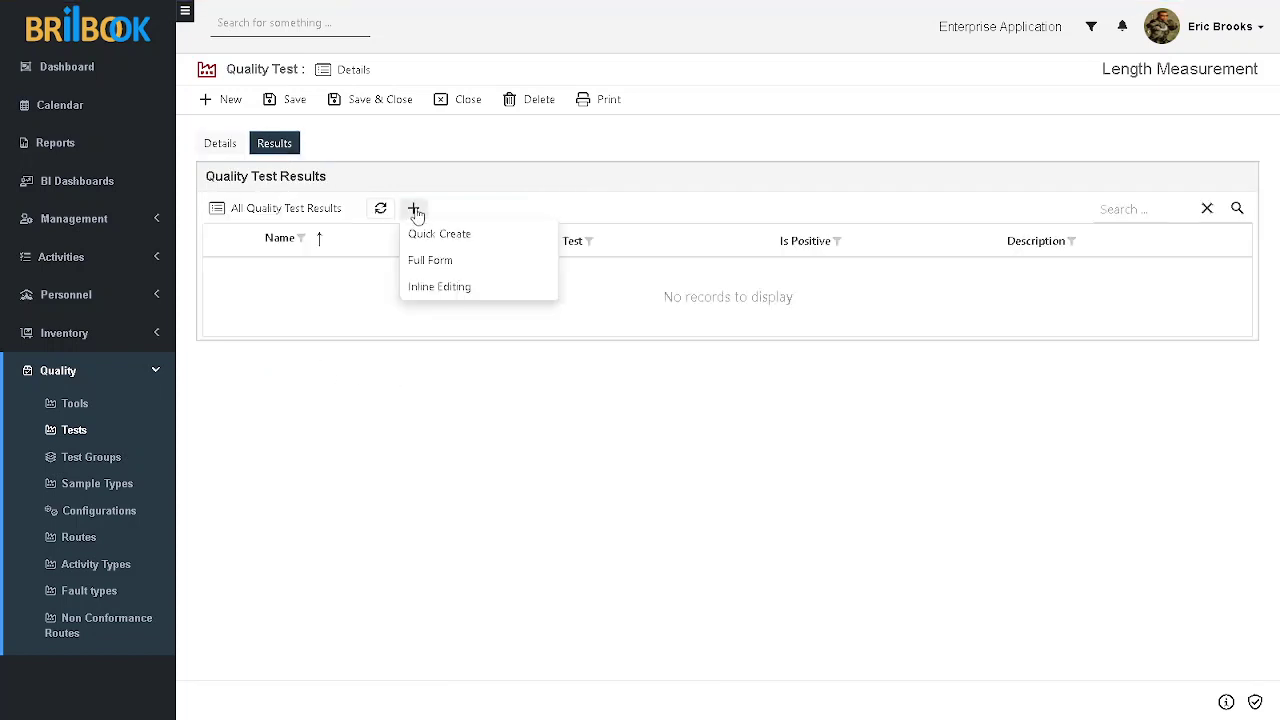
click(426, 262)
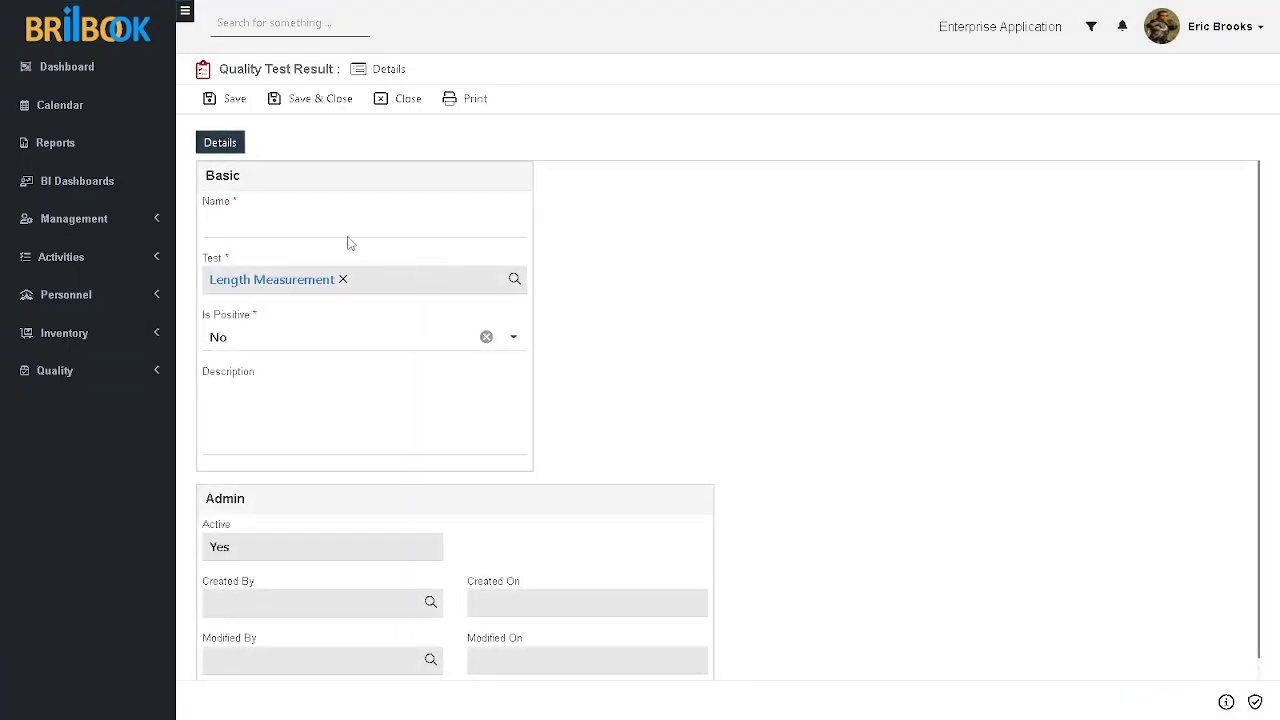
click(271, 231)
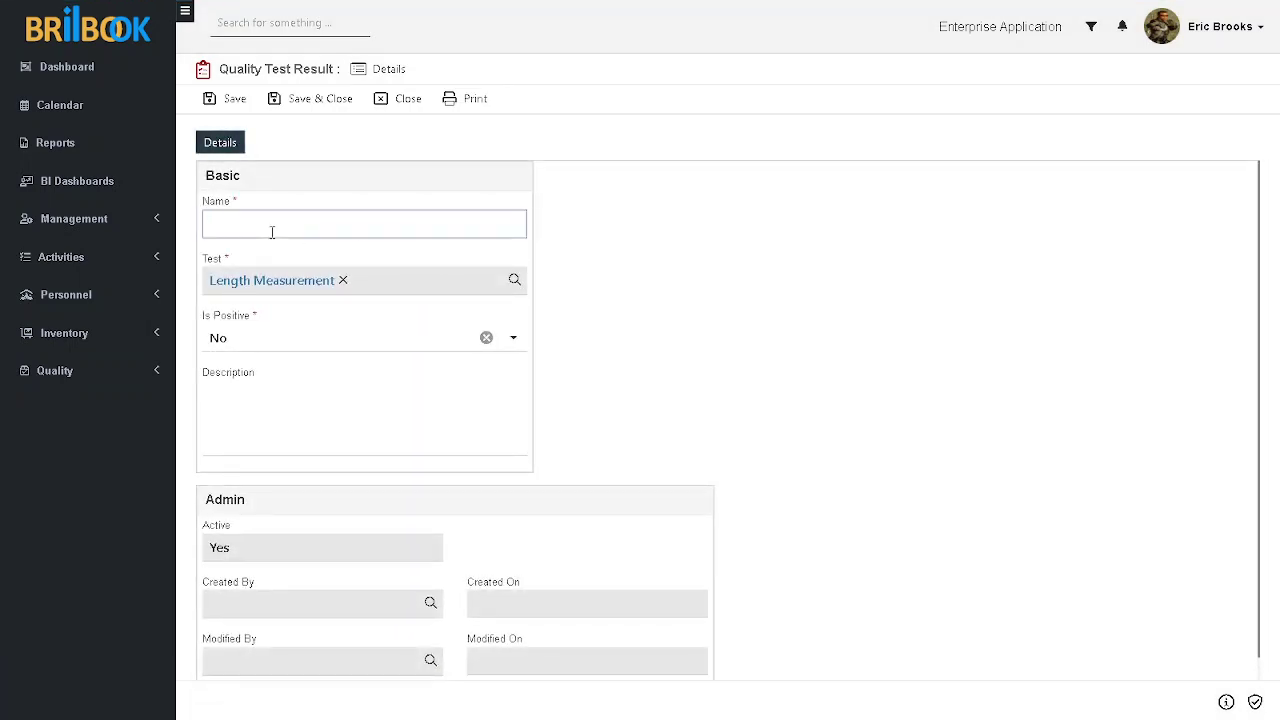
text(Pass)
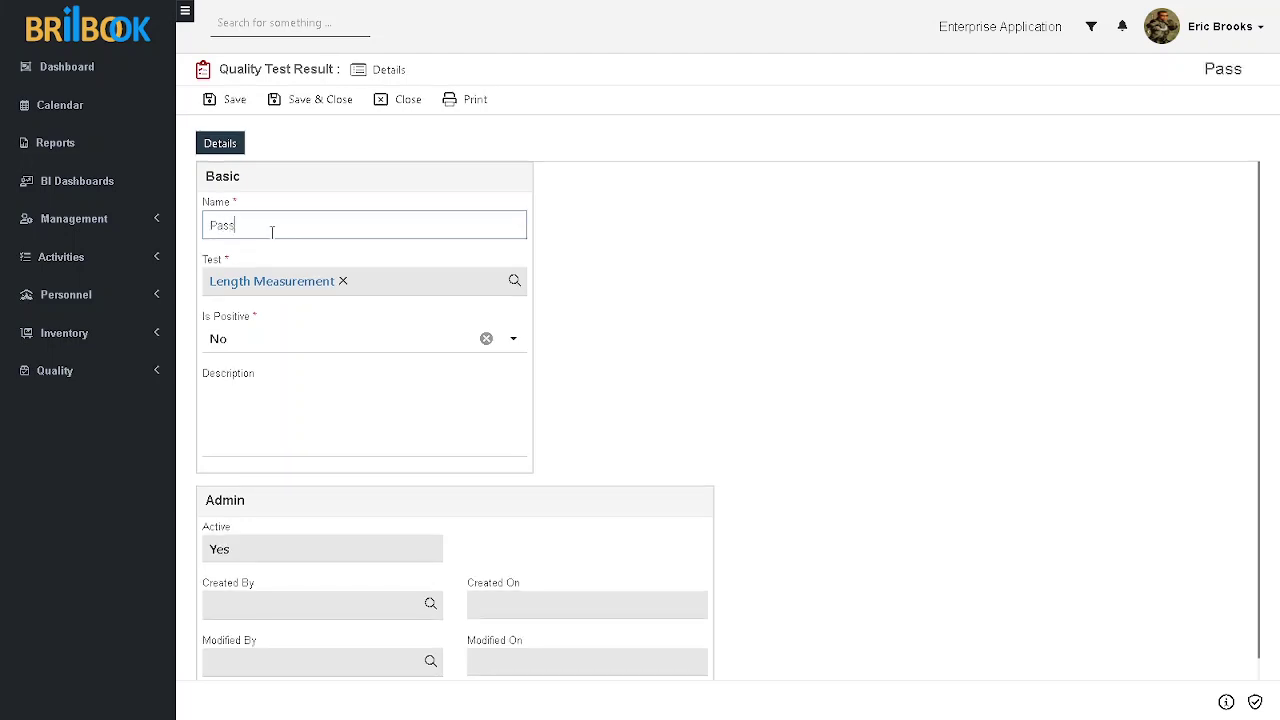
Set the Pass result's Is Positive value to Yes, save it, and return to the Length Measurement test's results list
click(248, 341)
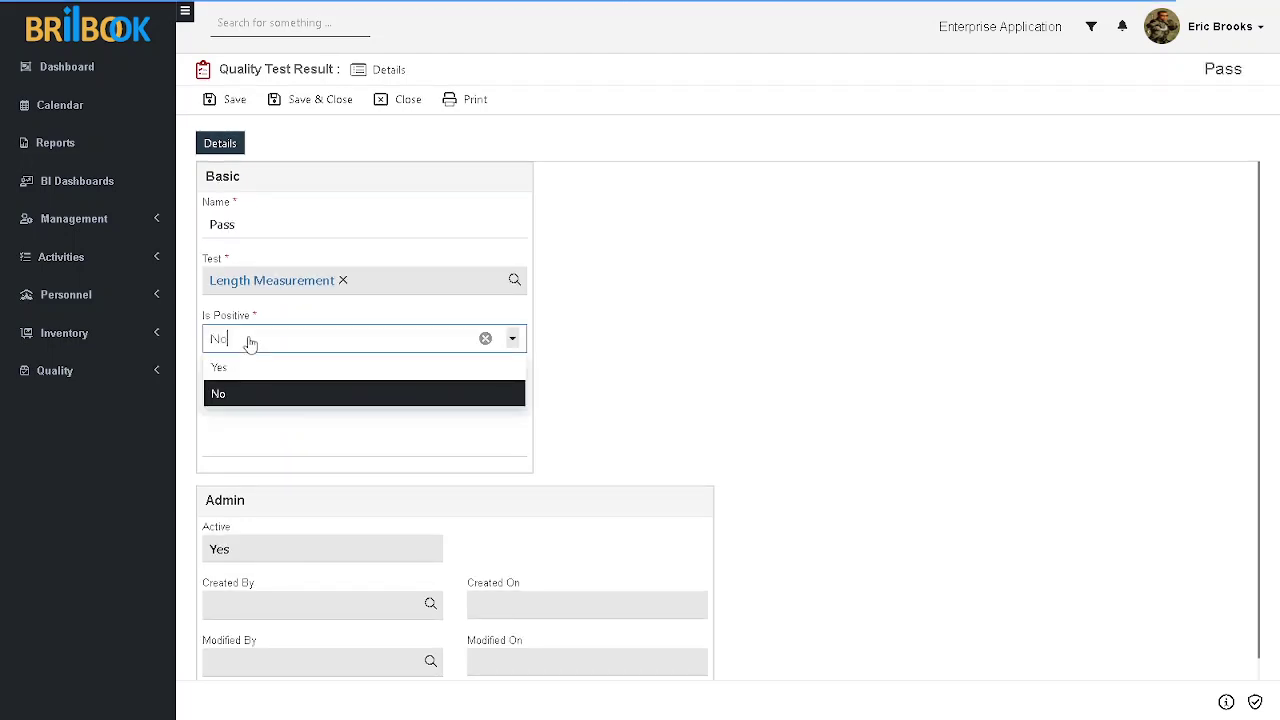
click(241, 371)
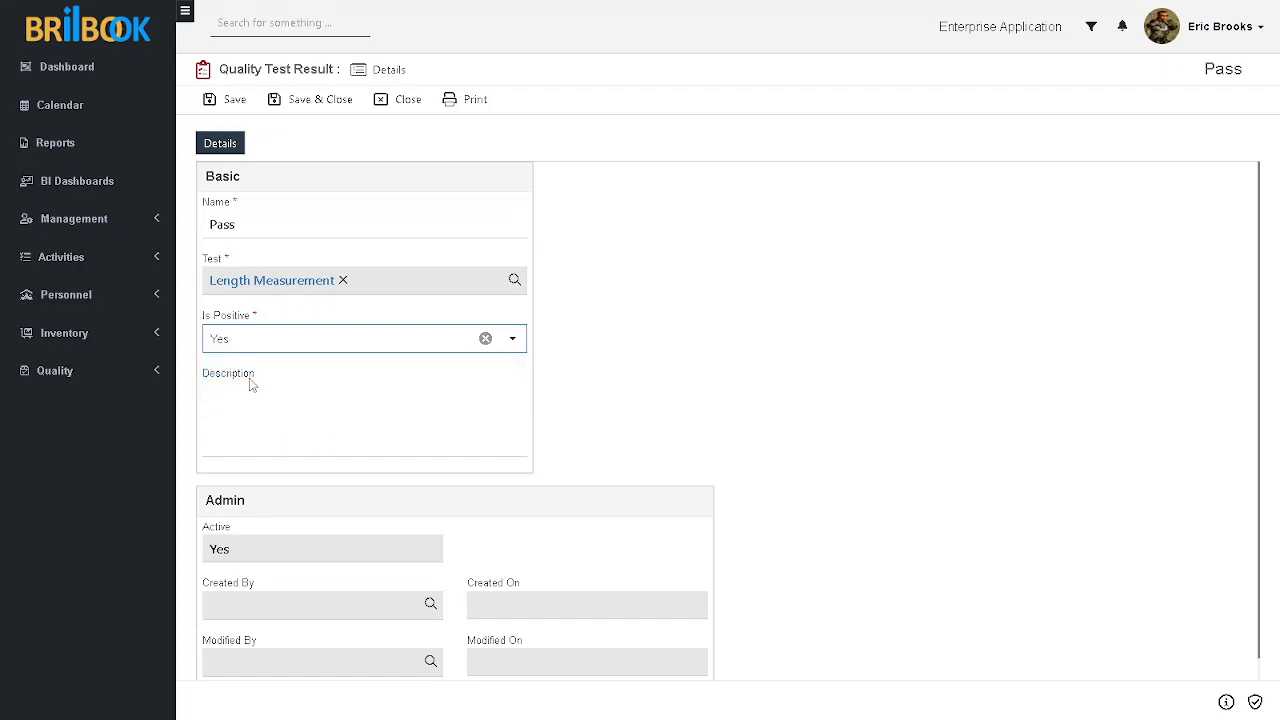
click(229, 104)
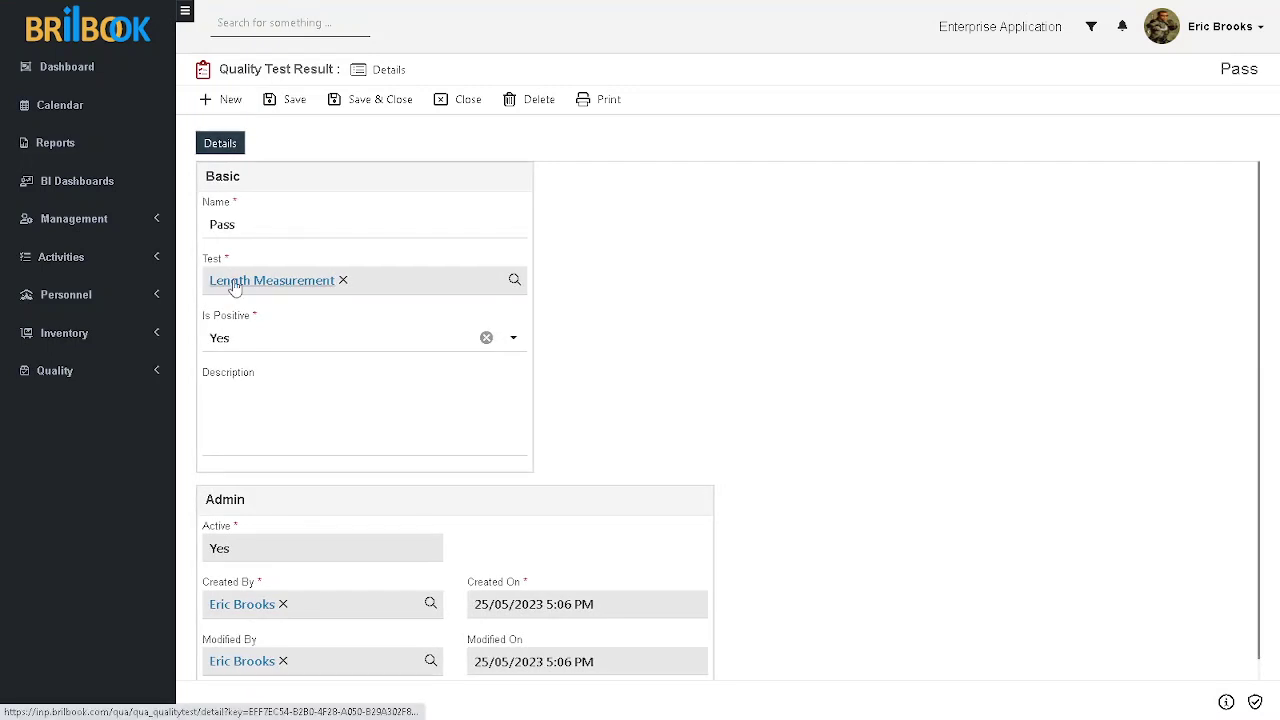
click(235, 283)
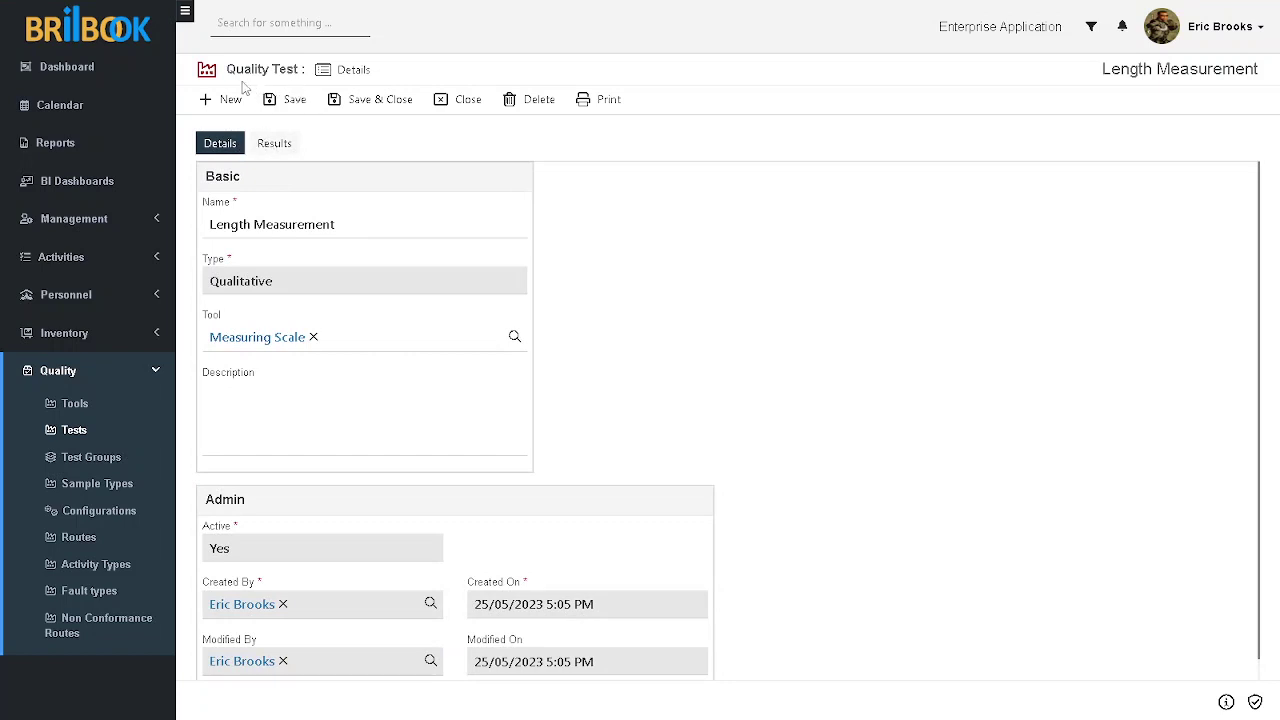
click(275, 147)
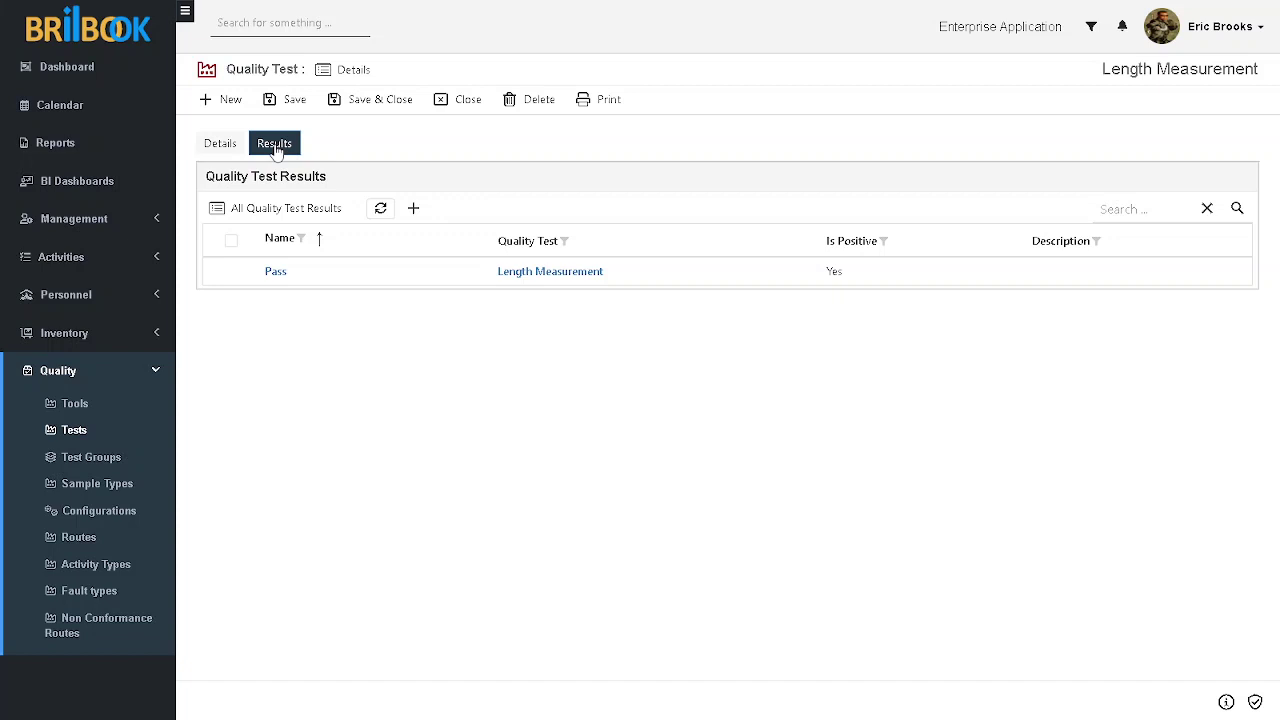
Create a new quality test group and name it "Ball Bearing Test Group"
click(92, 459)
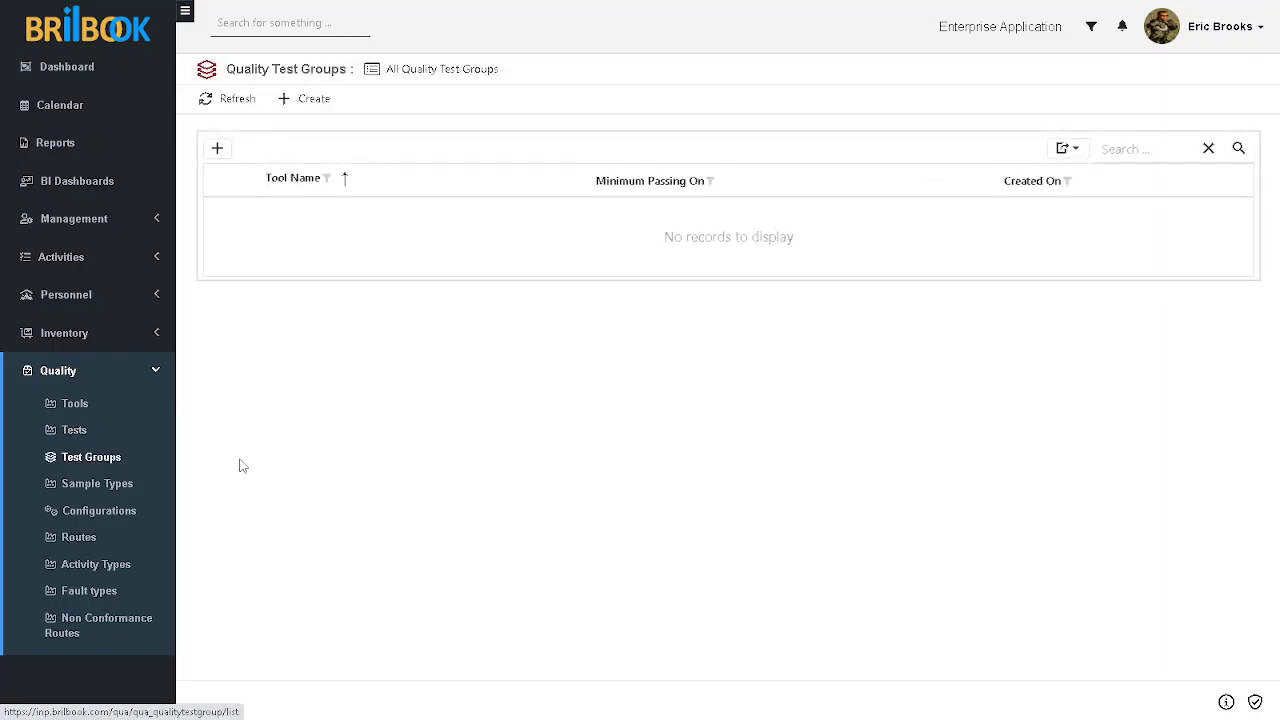
click(313, 100)
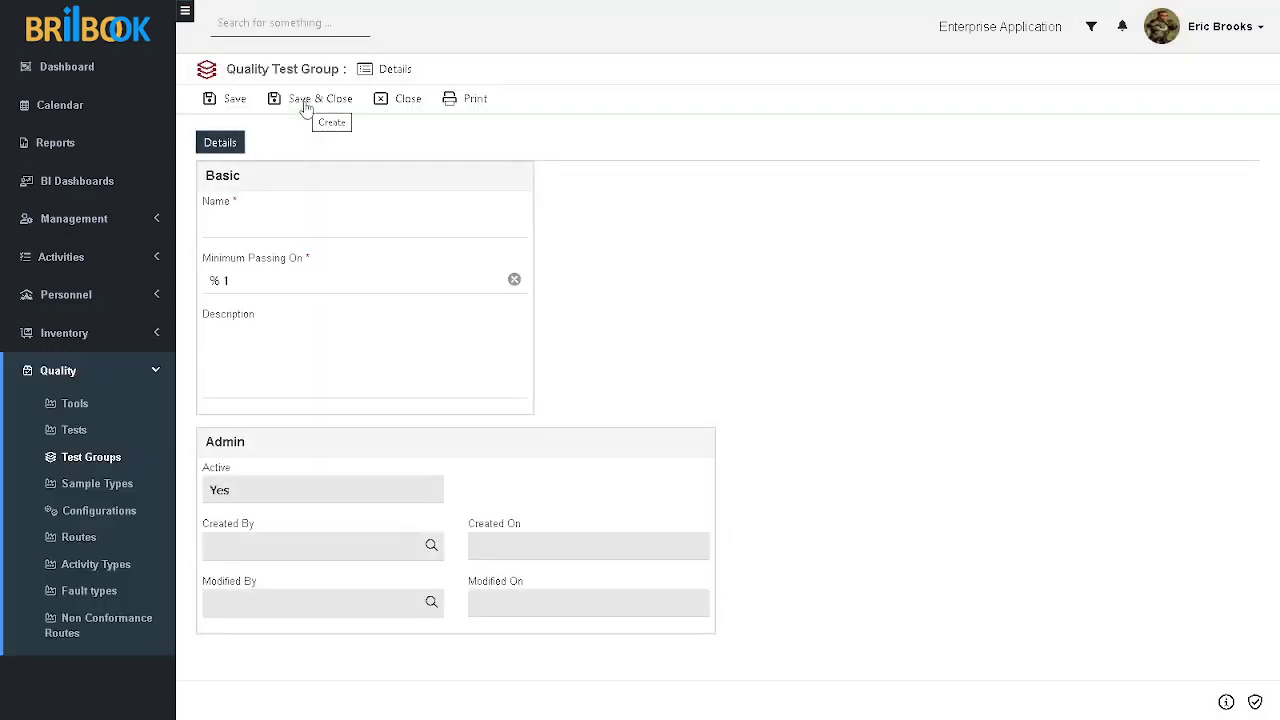
click(250, 220)
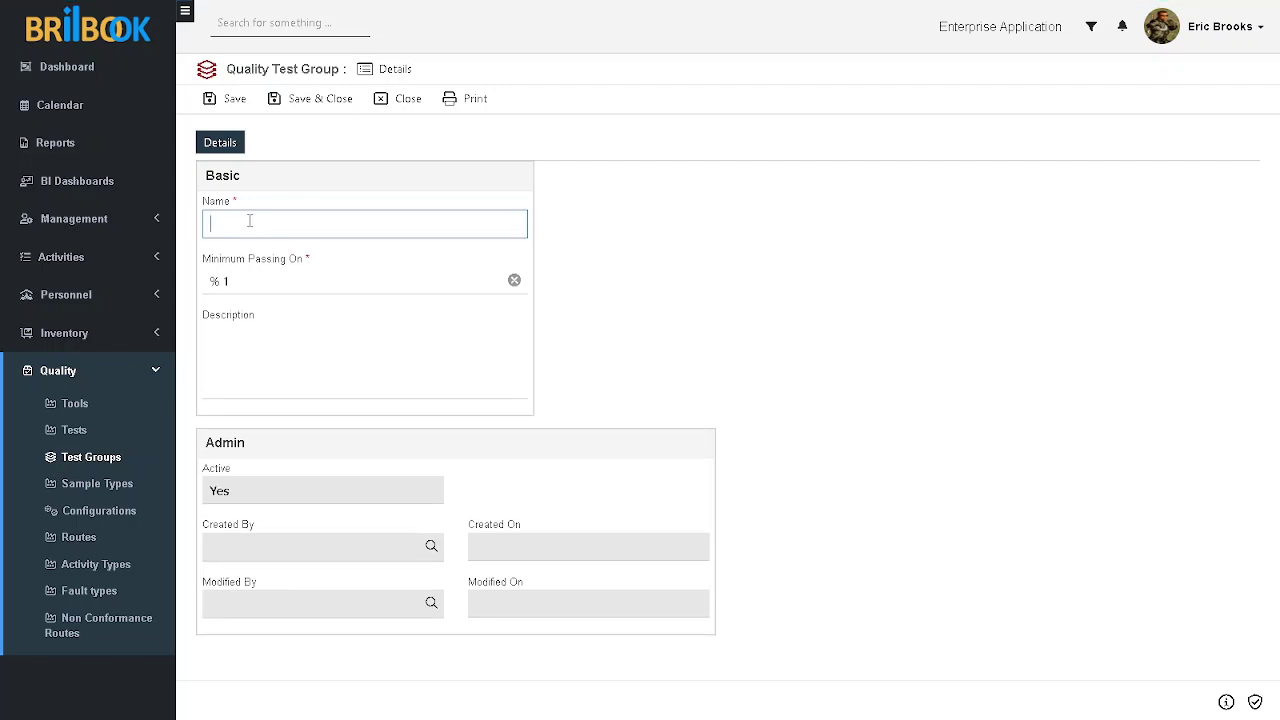
text(BAI)
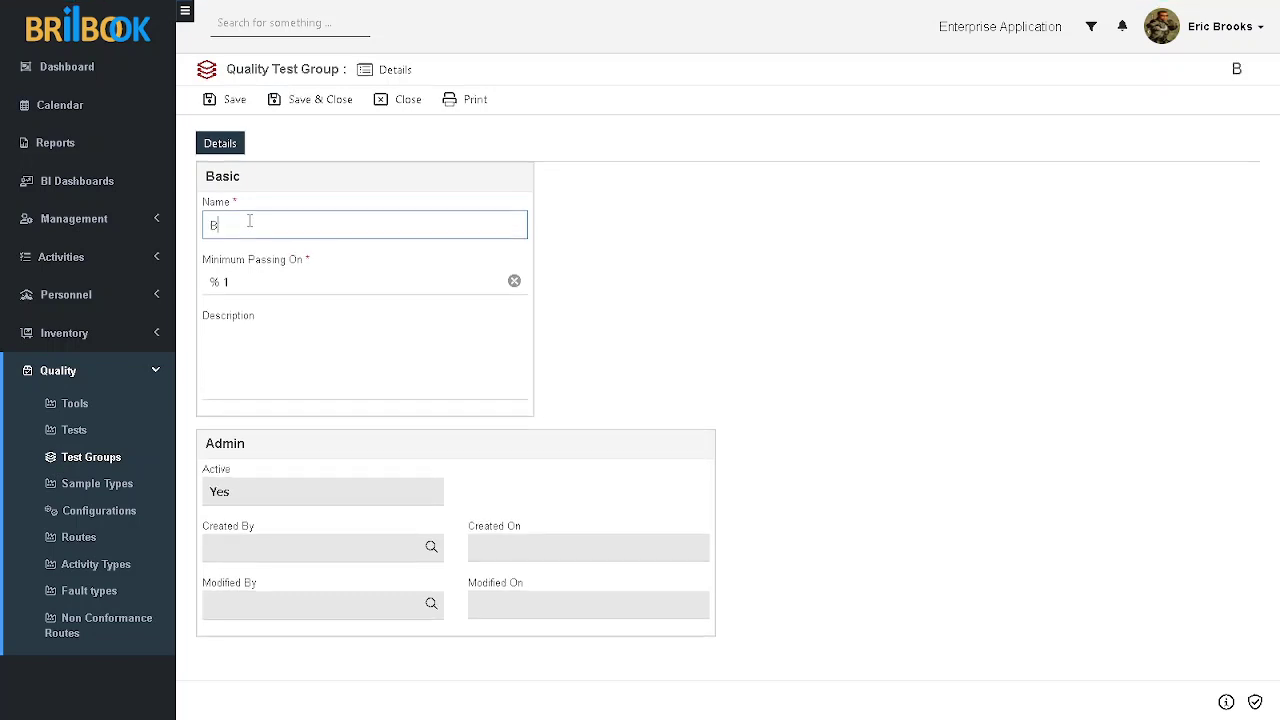
key(BackSpace)
key(BackSpace)
text(all BEaiy)
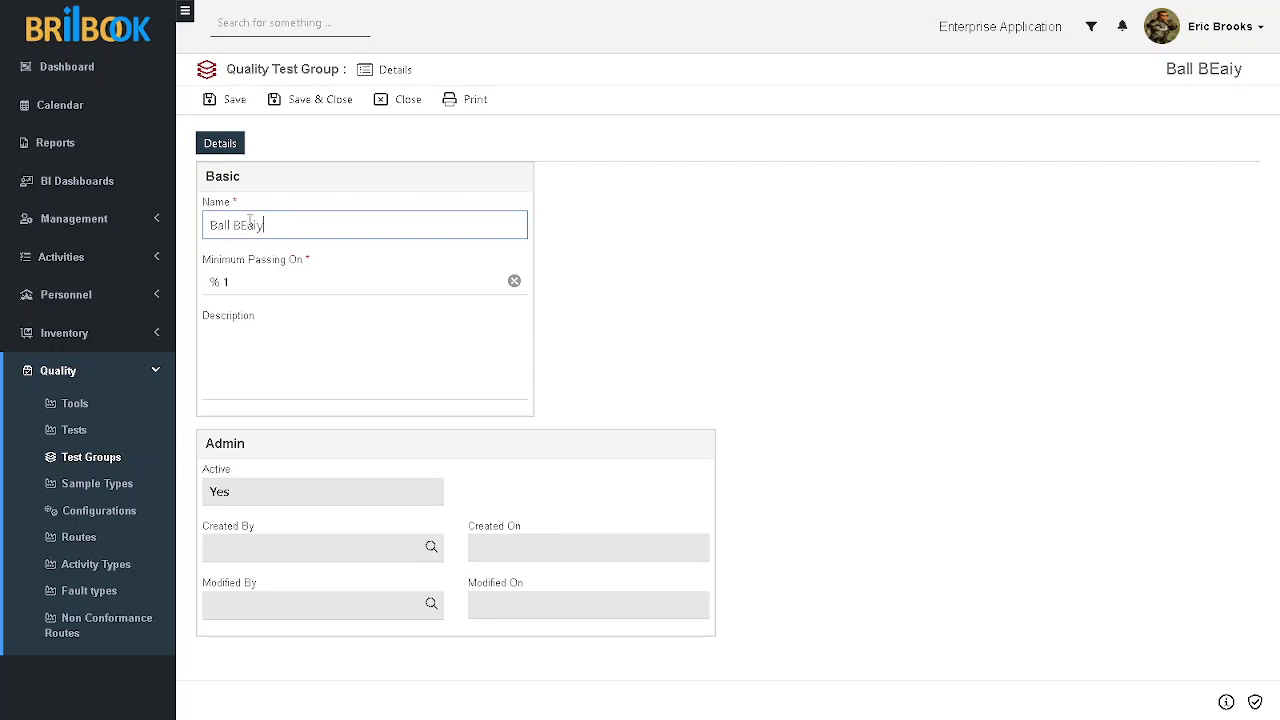
key(BackSpace)
key(BackSpace)
key(BackSpace)
key(BackSpace)
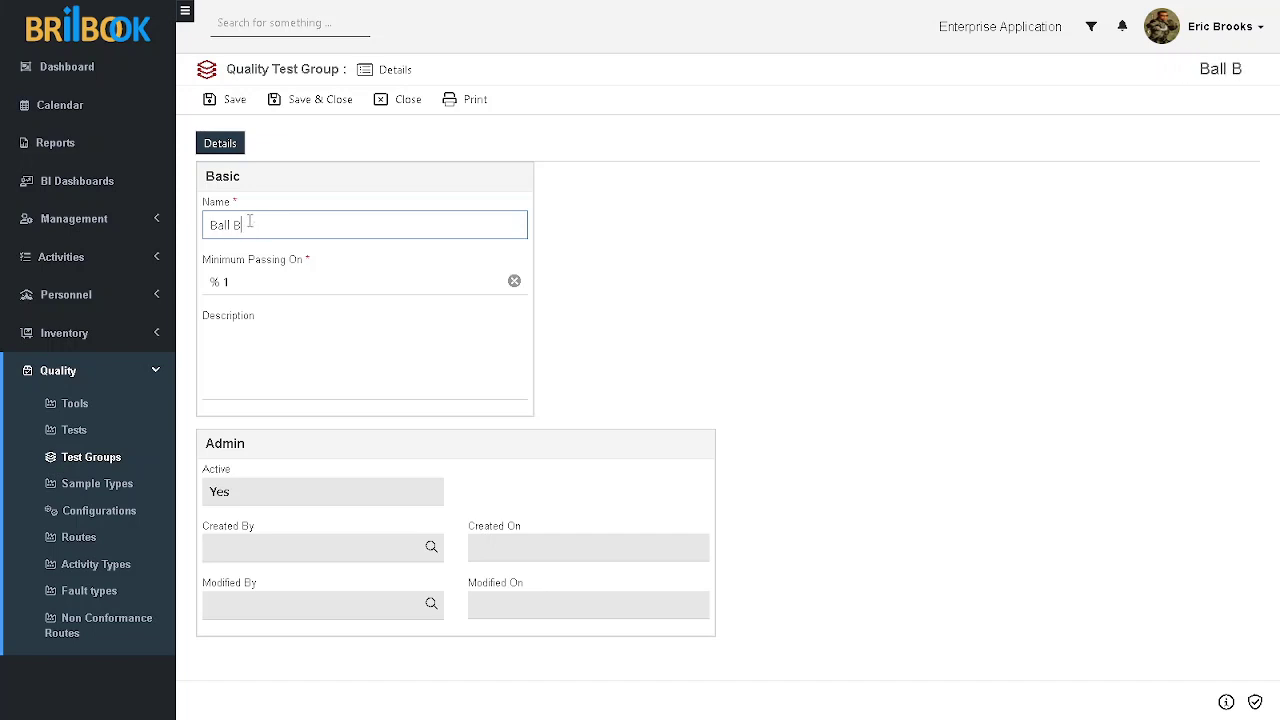
text(earin)
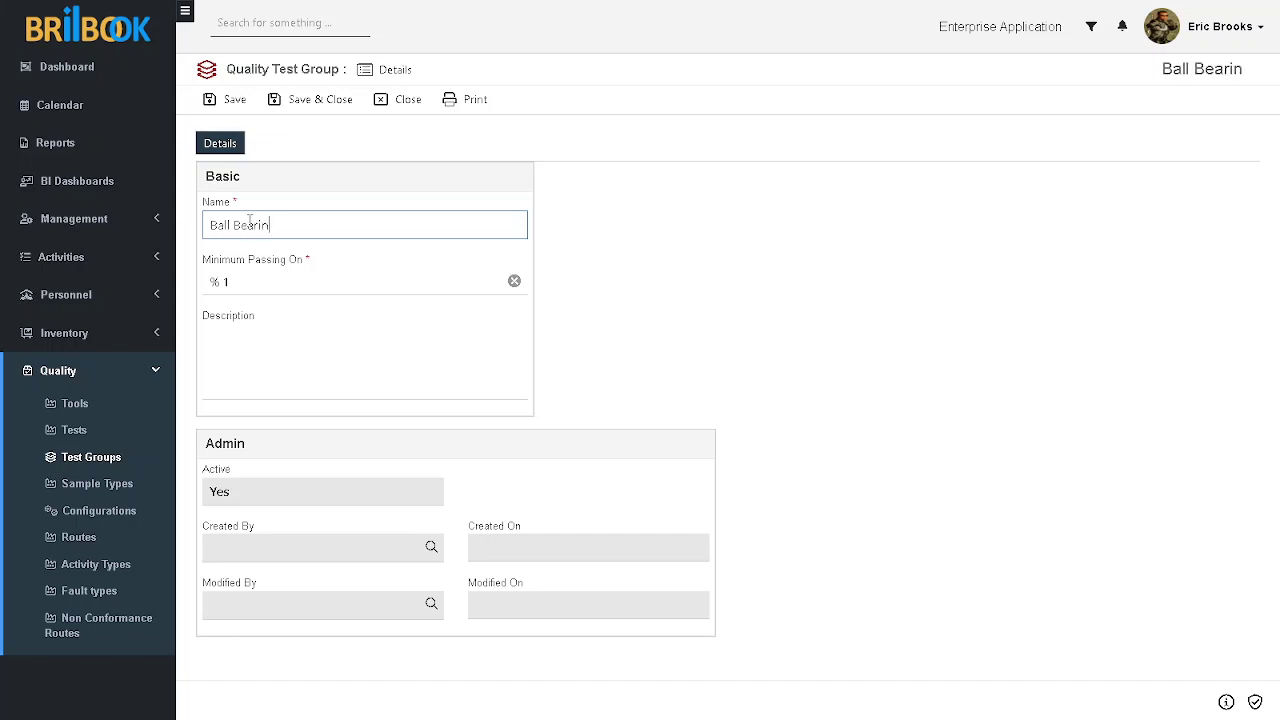
text(g Tes)
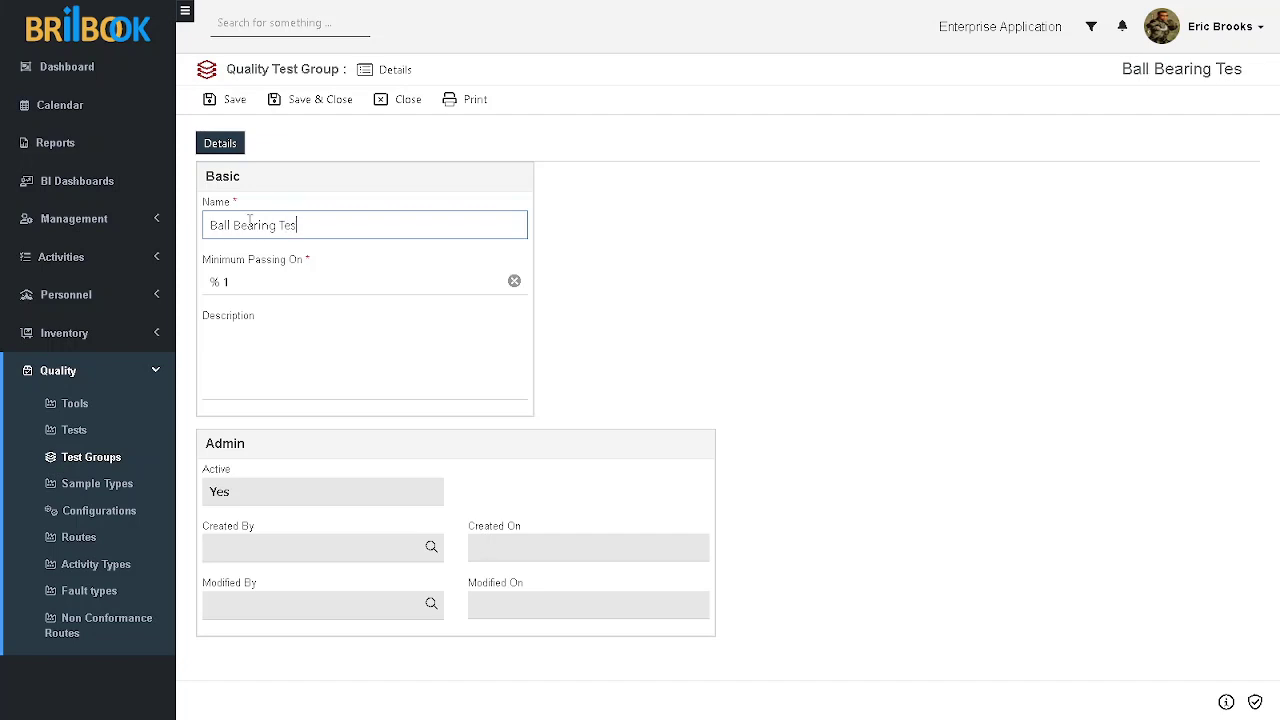
text(t Gr)
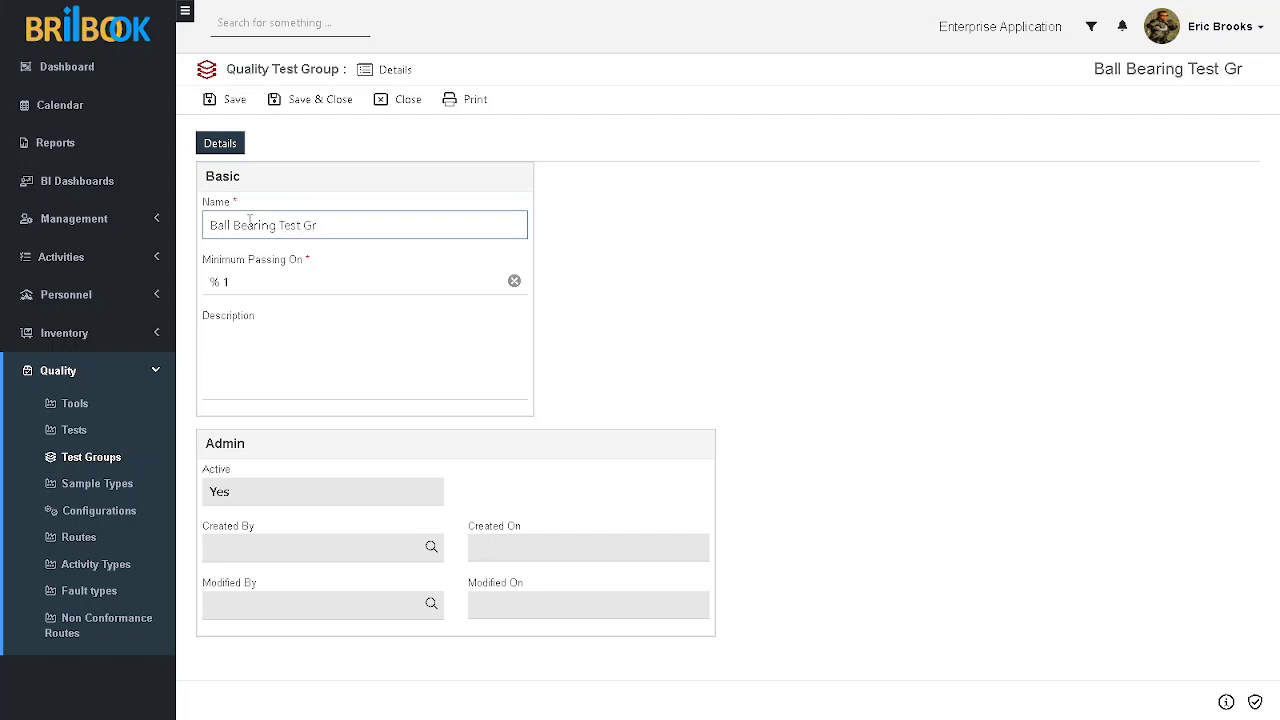
text(oup)
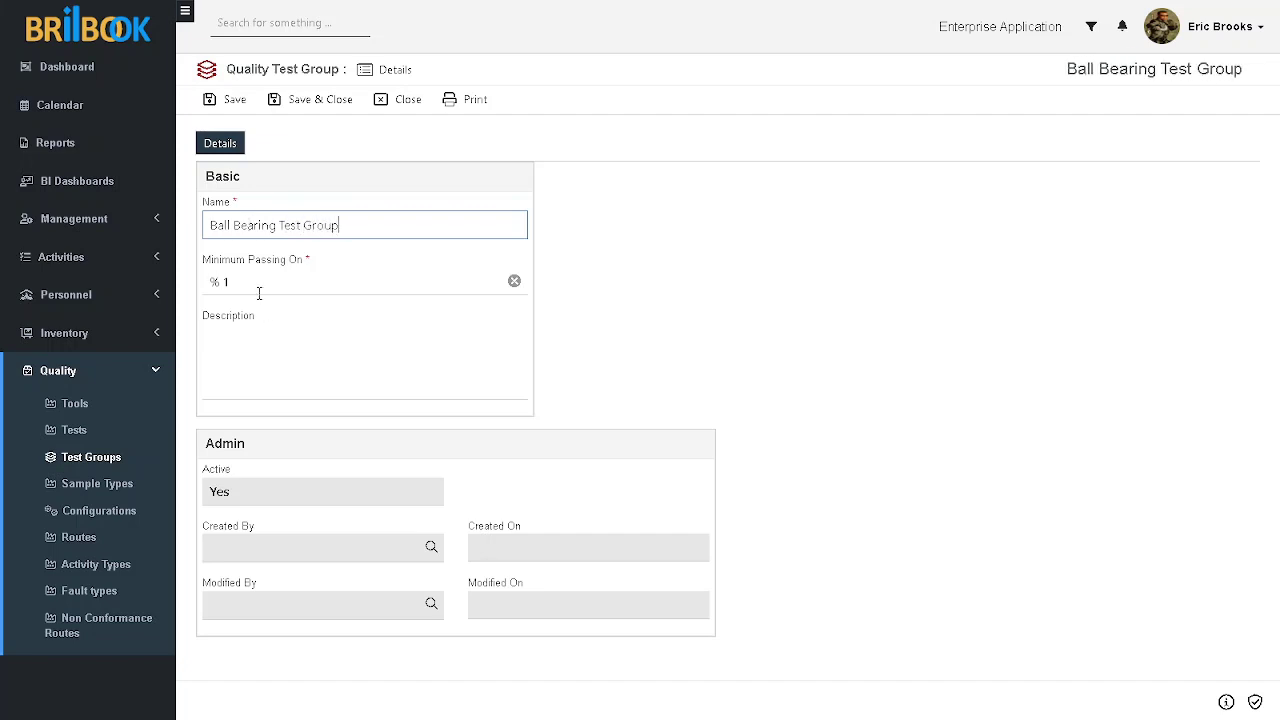
Set the test group's minimum passing value to 60% and save the group
click(252, 283)
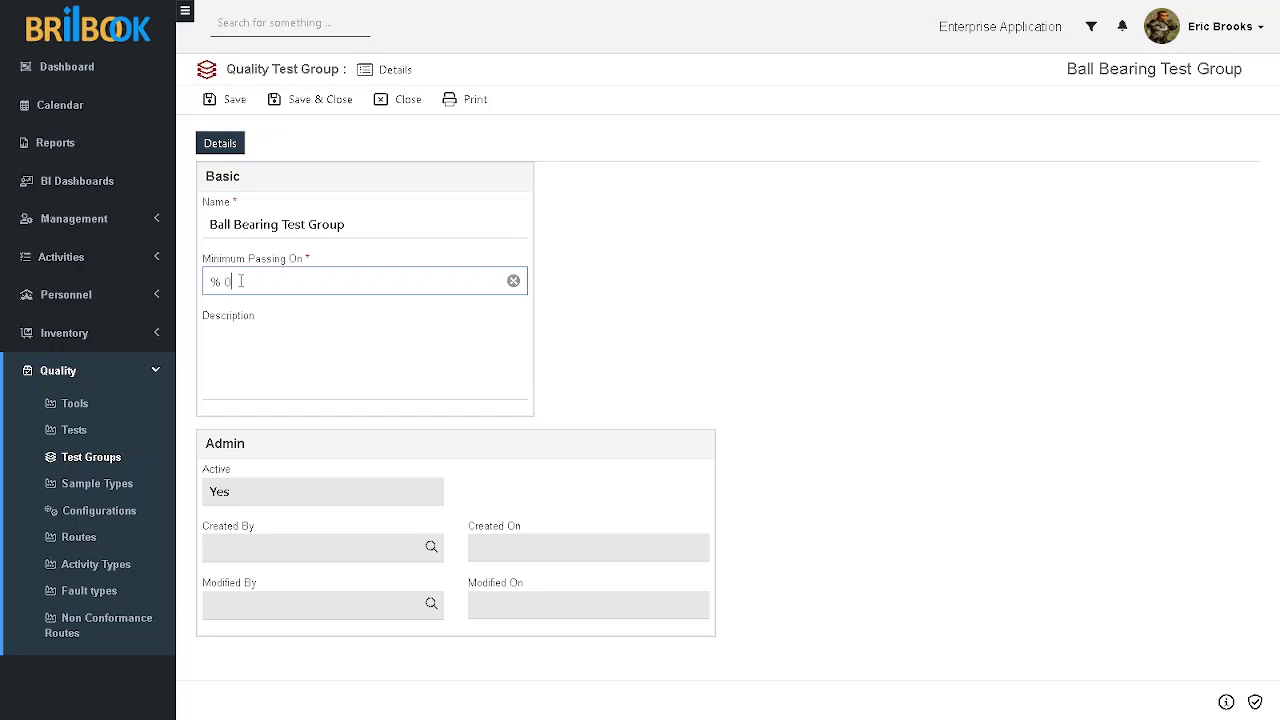
text(6)
click(650, 355)
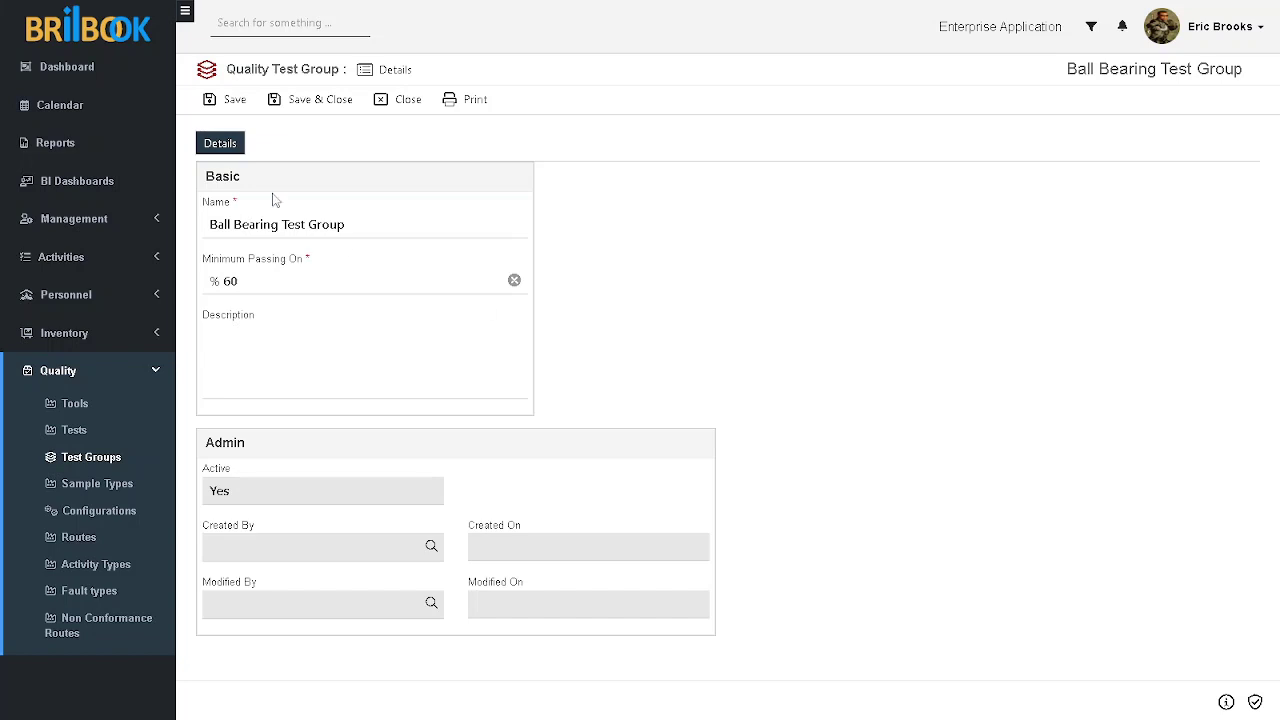
click(229, 104)
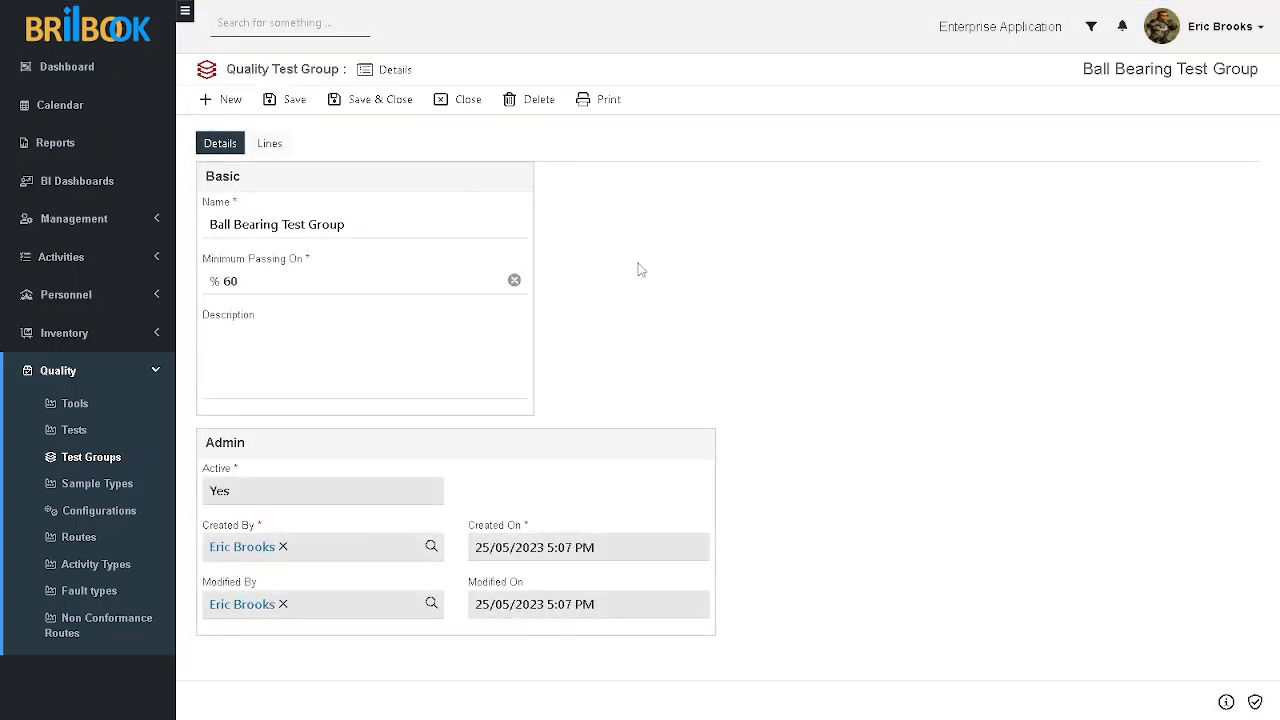
Start a new line for the Ball Bearing Test Group using the full form
click(270, 148)
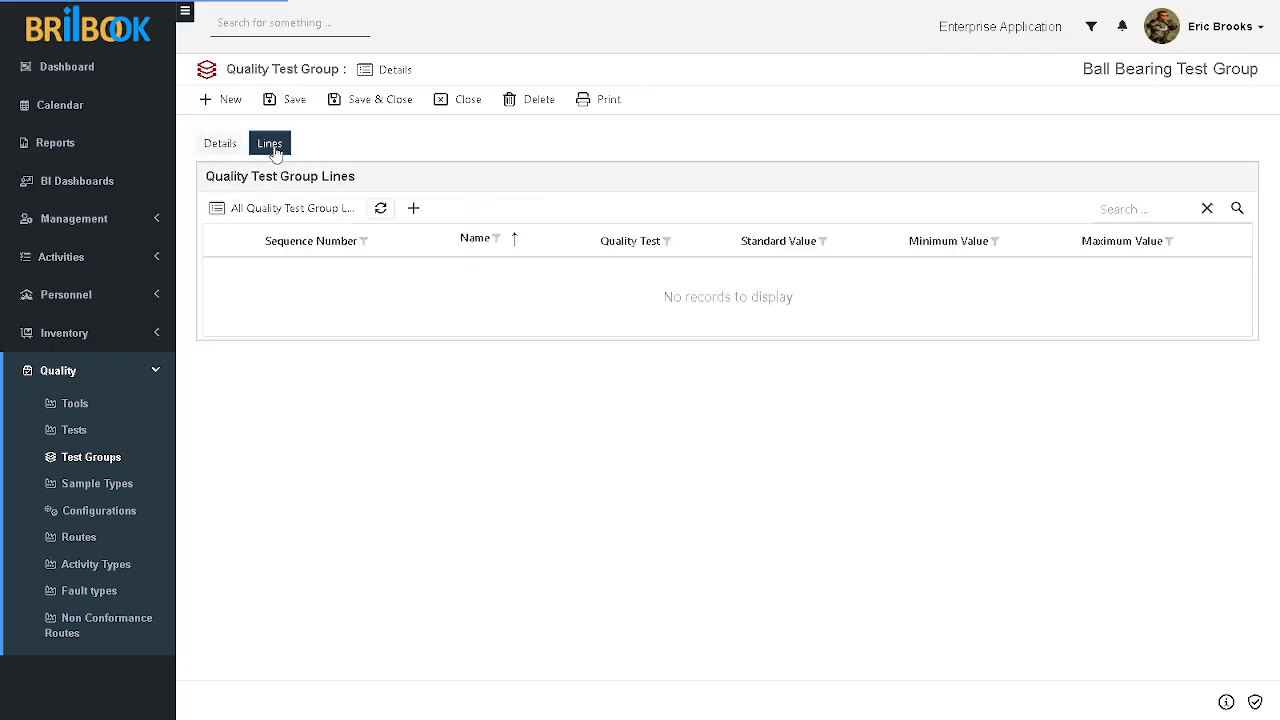
click(413, 208)
click(431, 262)
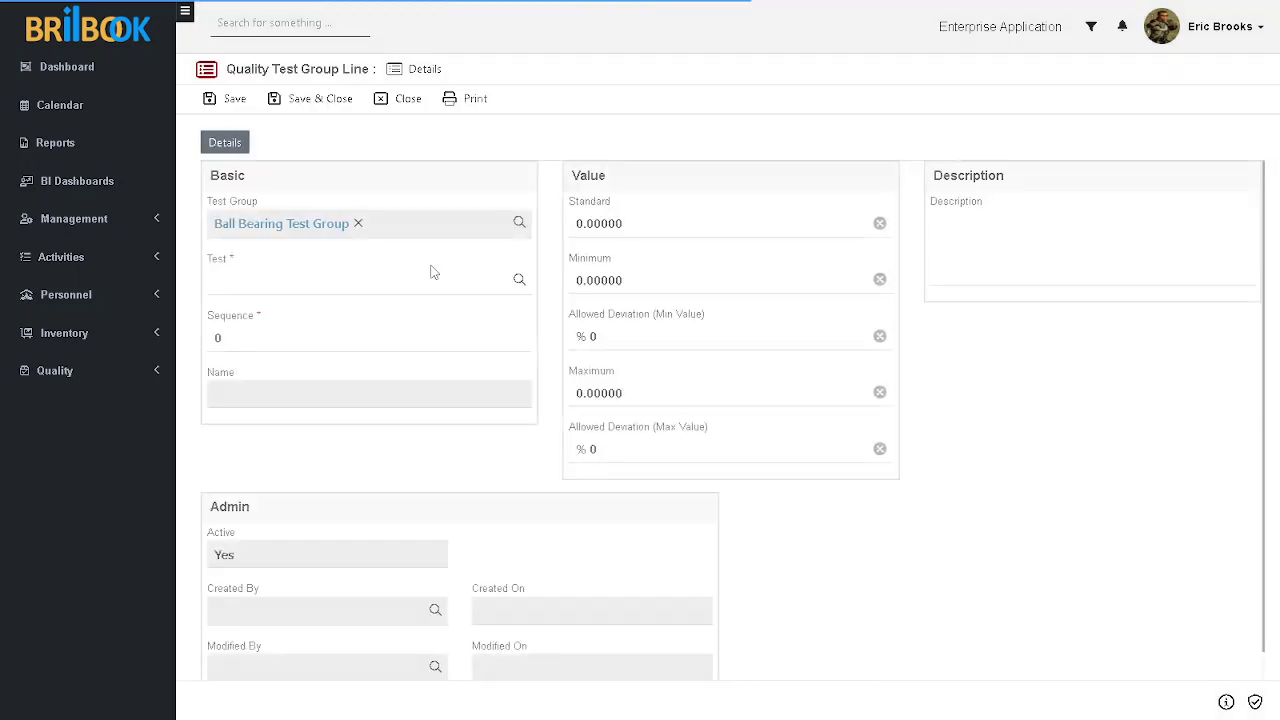
Search the available tests for "Length" and assign Length Measurement as the line's test
click(307, 288)
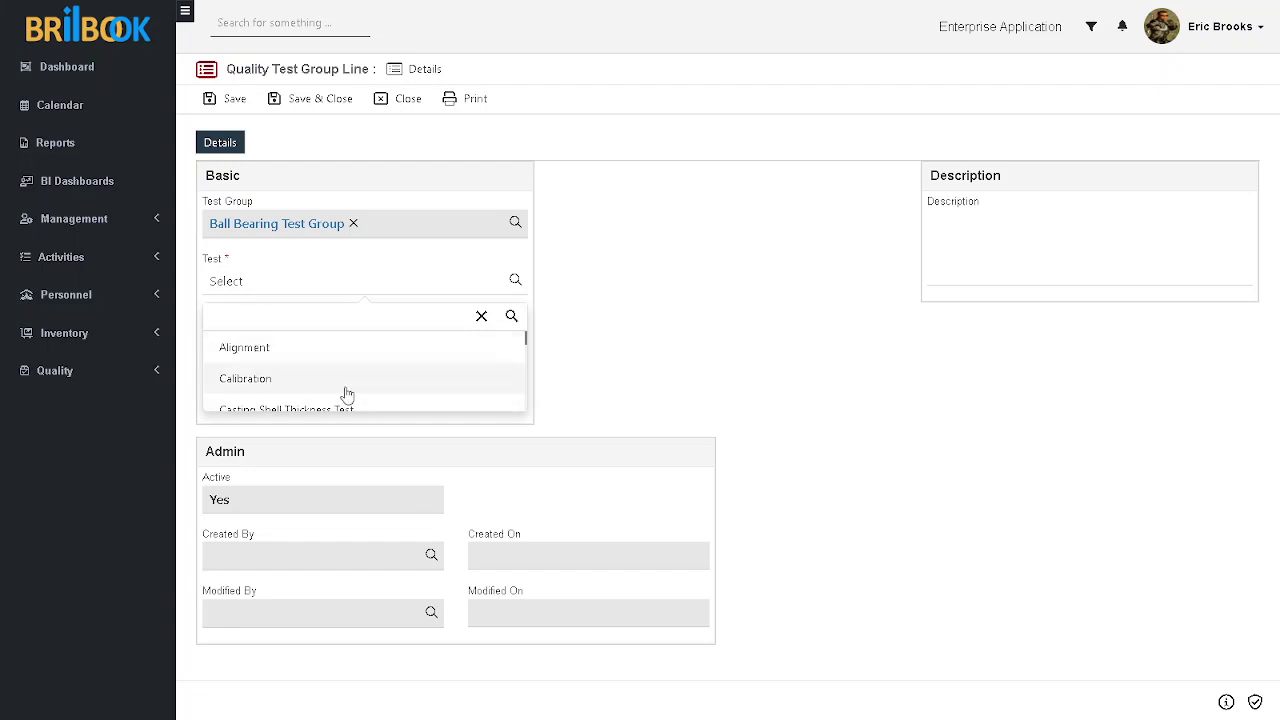
scroll(345, 393, down, 5)
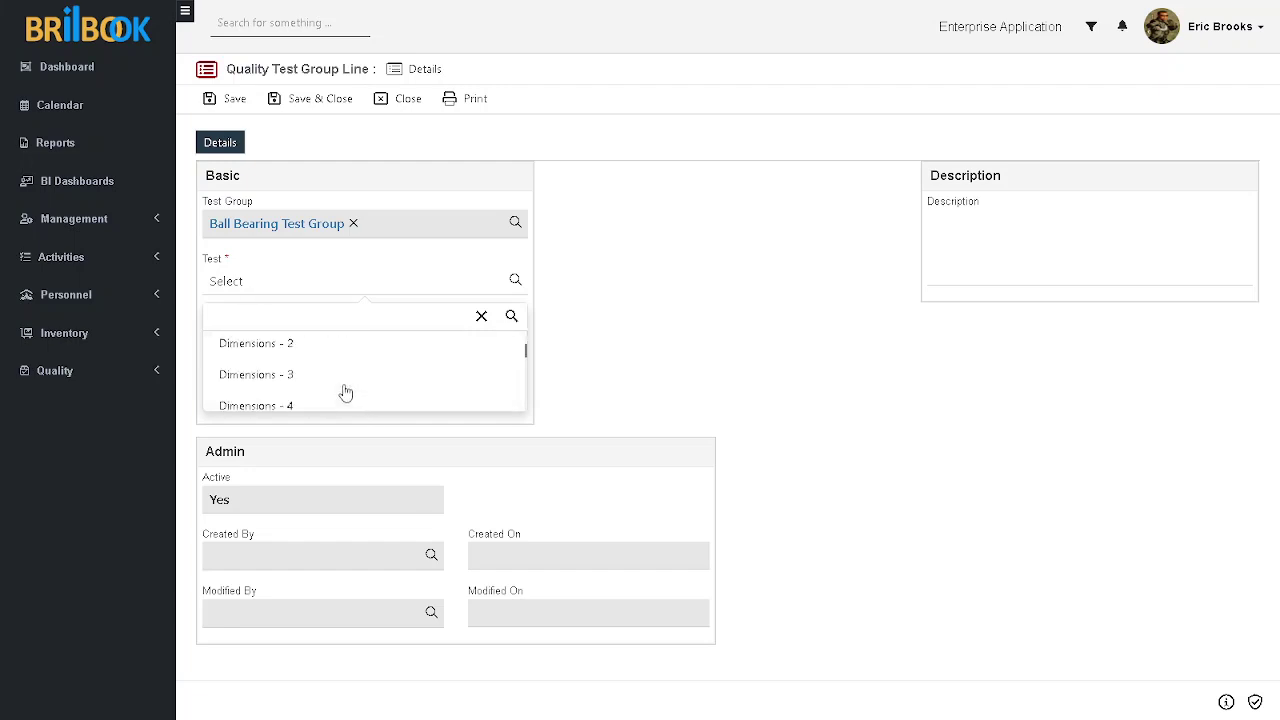
click(303, 316)
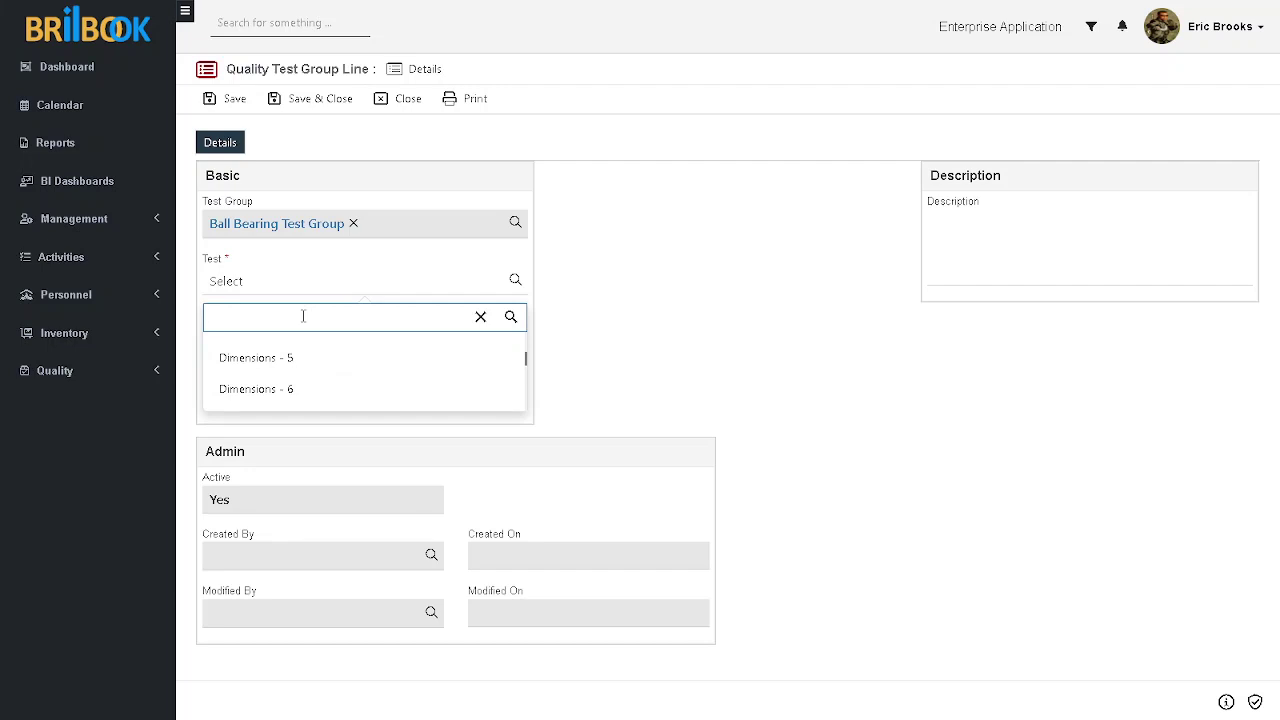
text(Lea)
text(th)
click(510, 317)
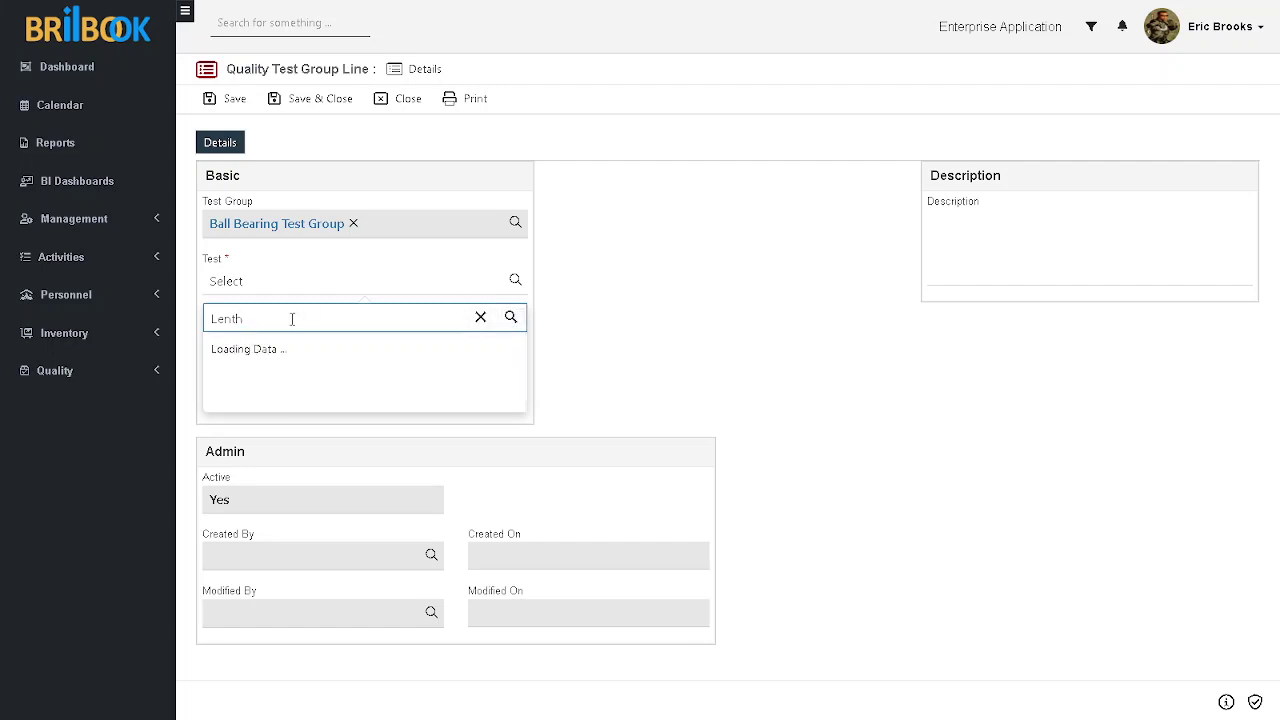
key(BackSpace)
key(BackSpace)
key(BackSpace)
key(BackSpace)
text(M)
key(BackSpace)
text(Lea)
key(BackSpace)
text(ngth)
click(511, 318)
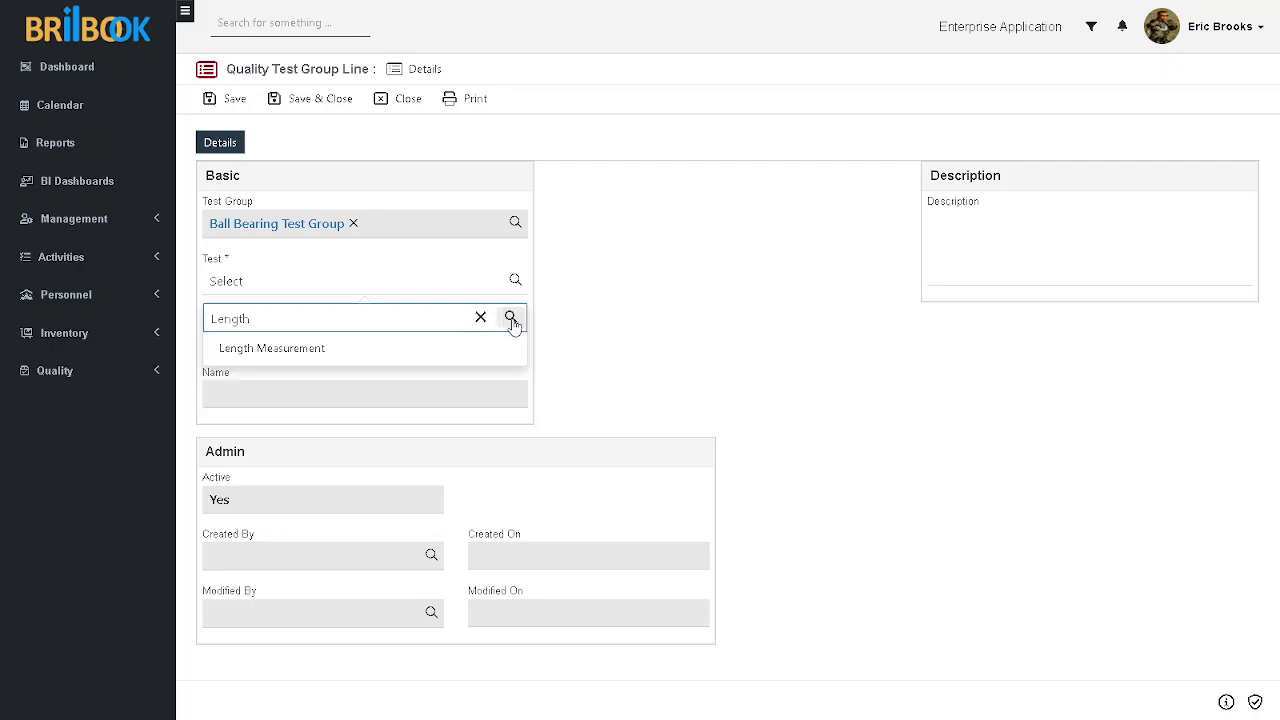
click(445, 340)
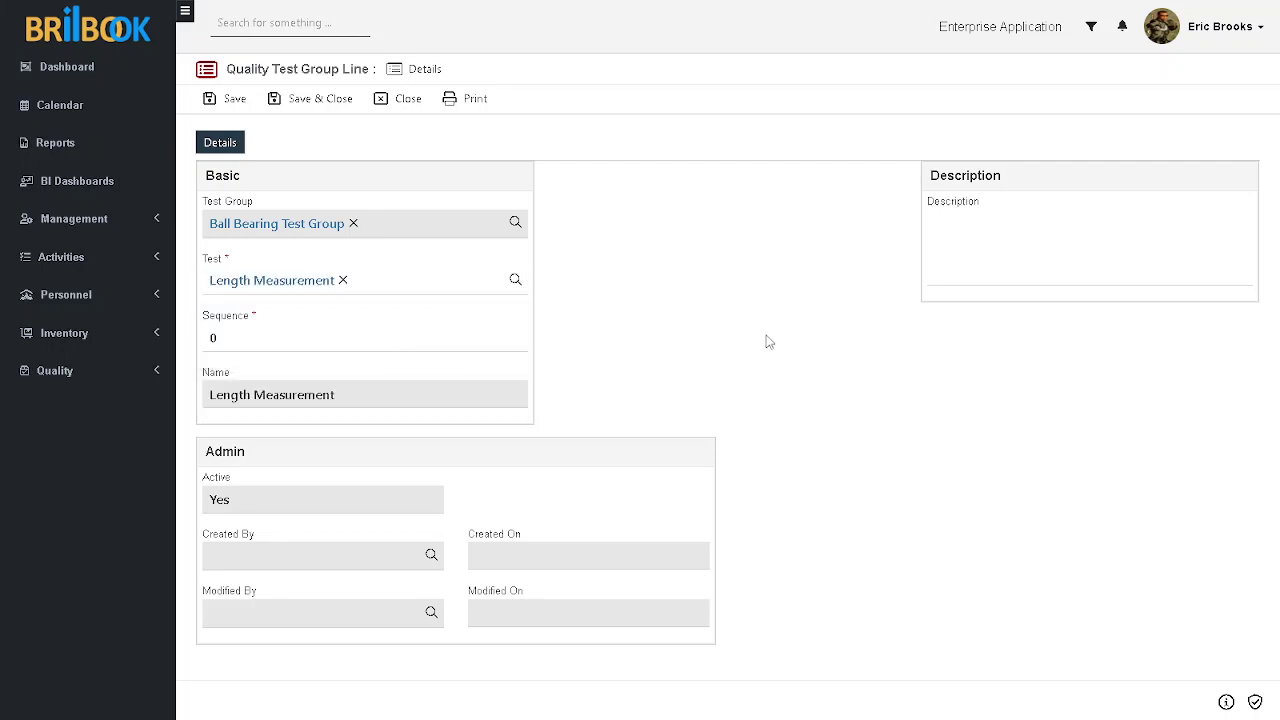
Set the line's sequence to 1, save and close it, and check the test group's lines
click(275, 340)
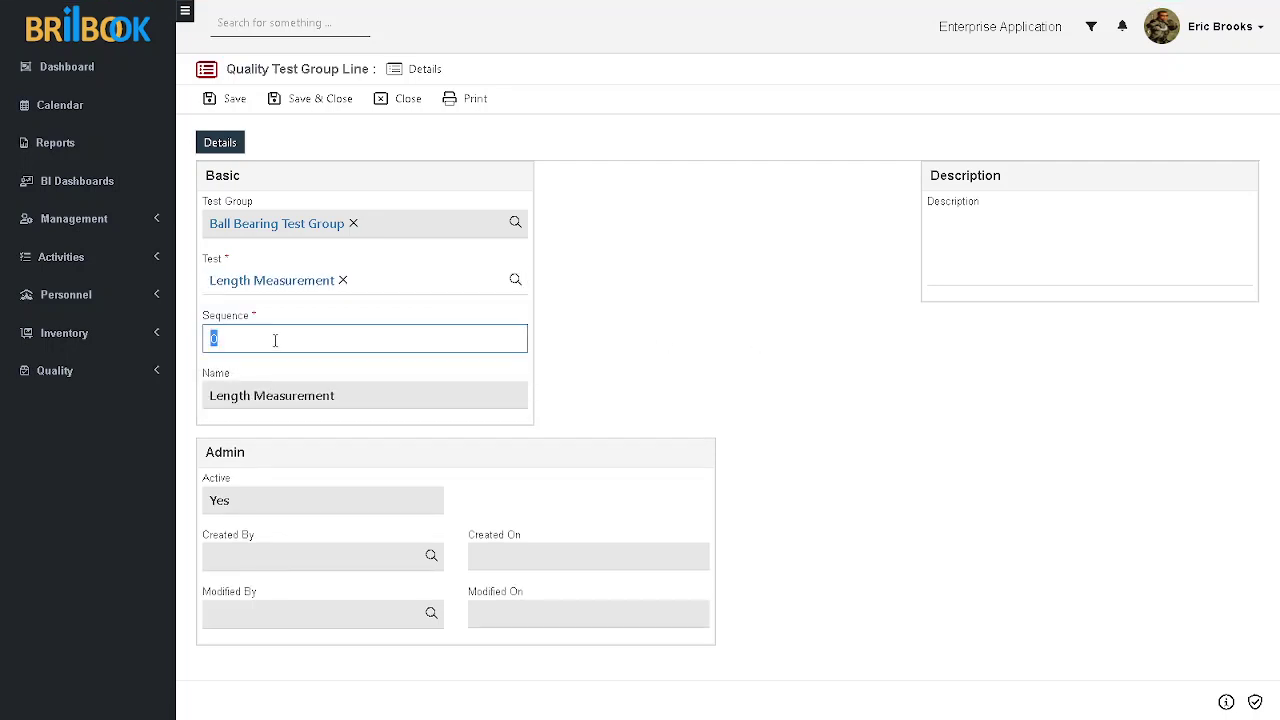
text(1)
click(314, 95)
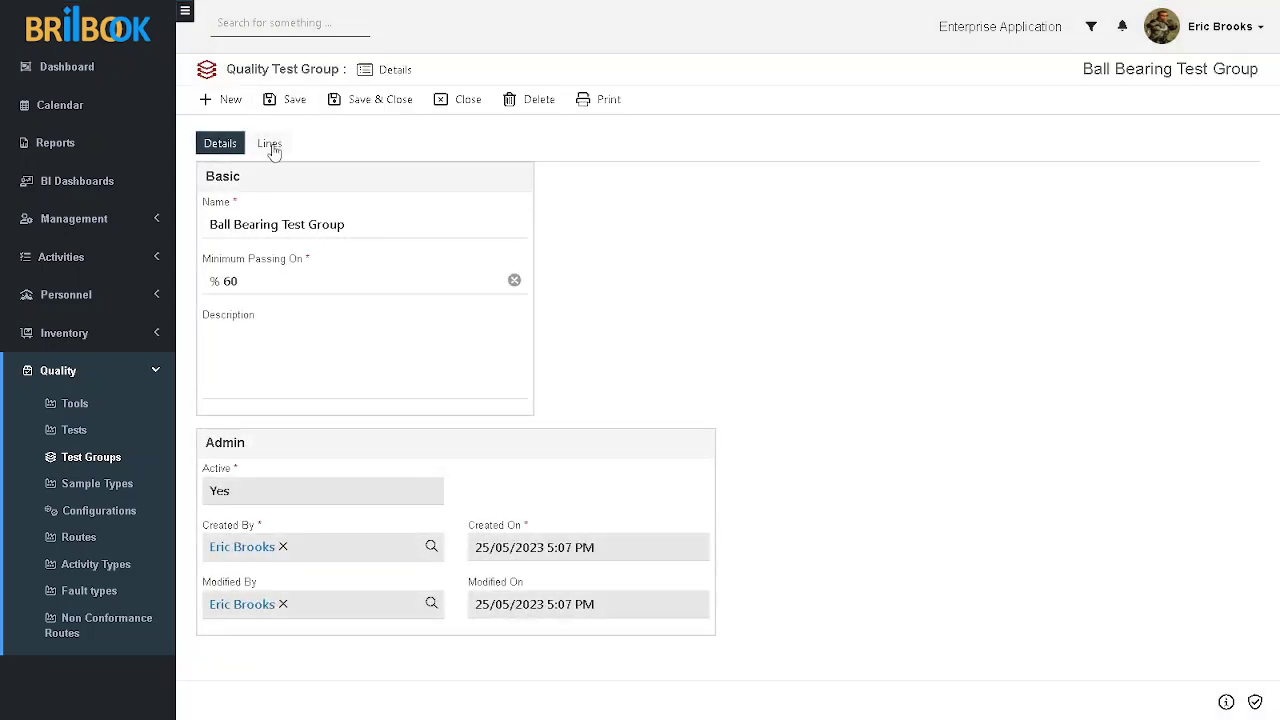
click(270, 145)
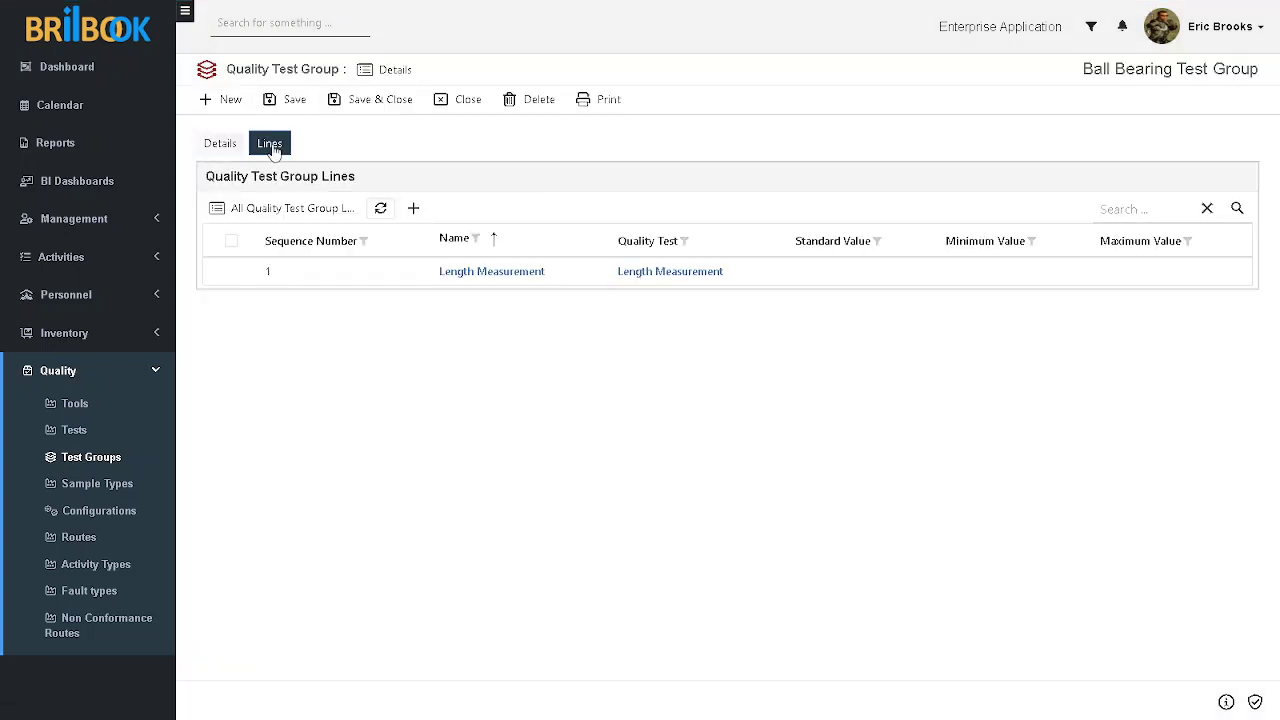
click(220, 146)
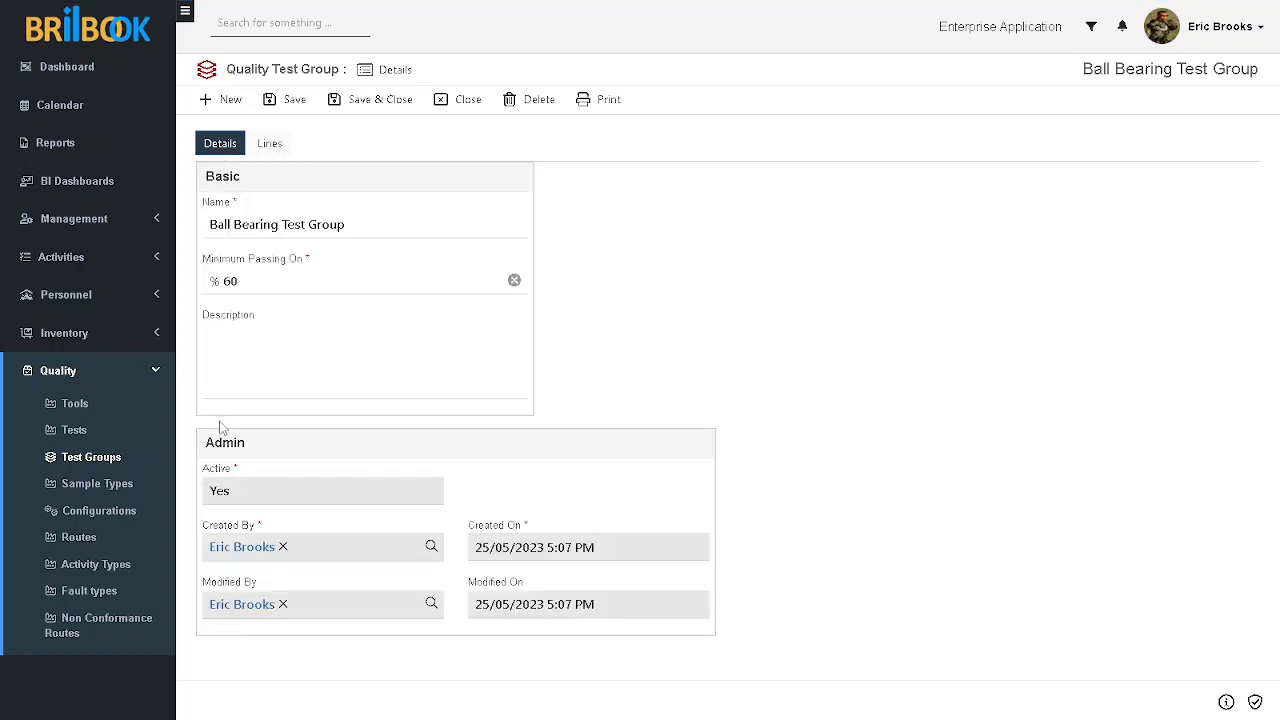
Create a new quality test sample type and name it "Ball Bearing sample Type"
click(100, 485)
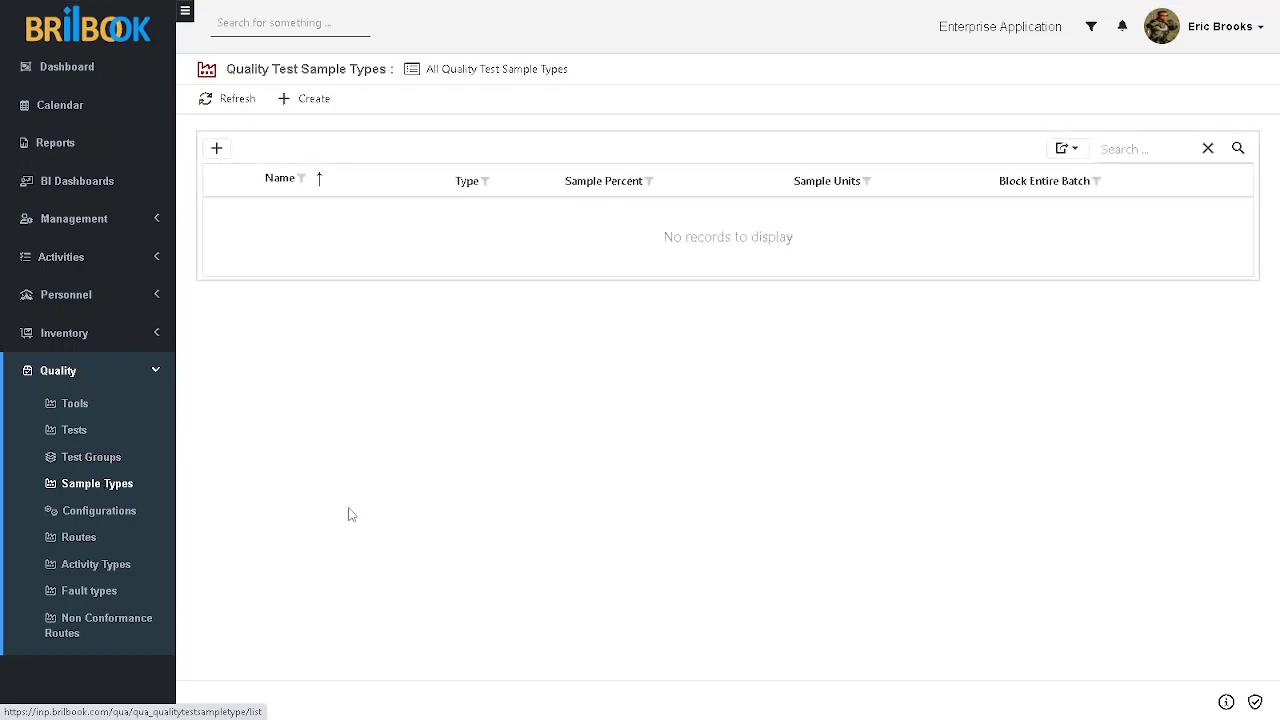
click(313, 100)
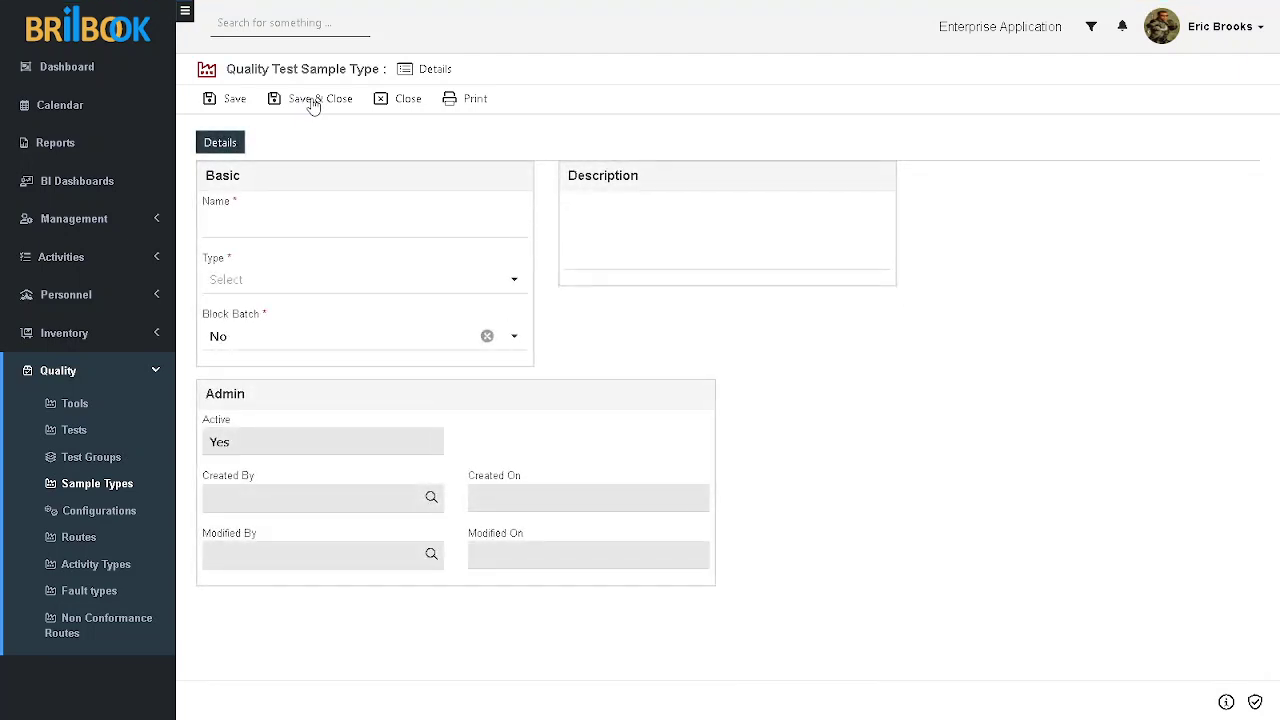
click(282, 230)
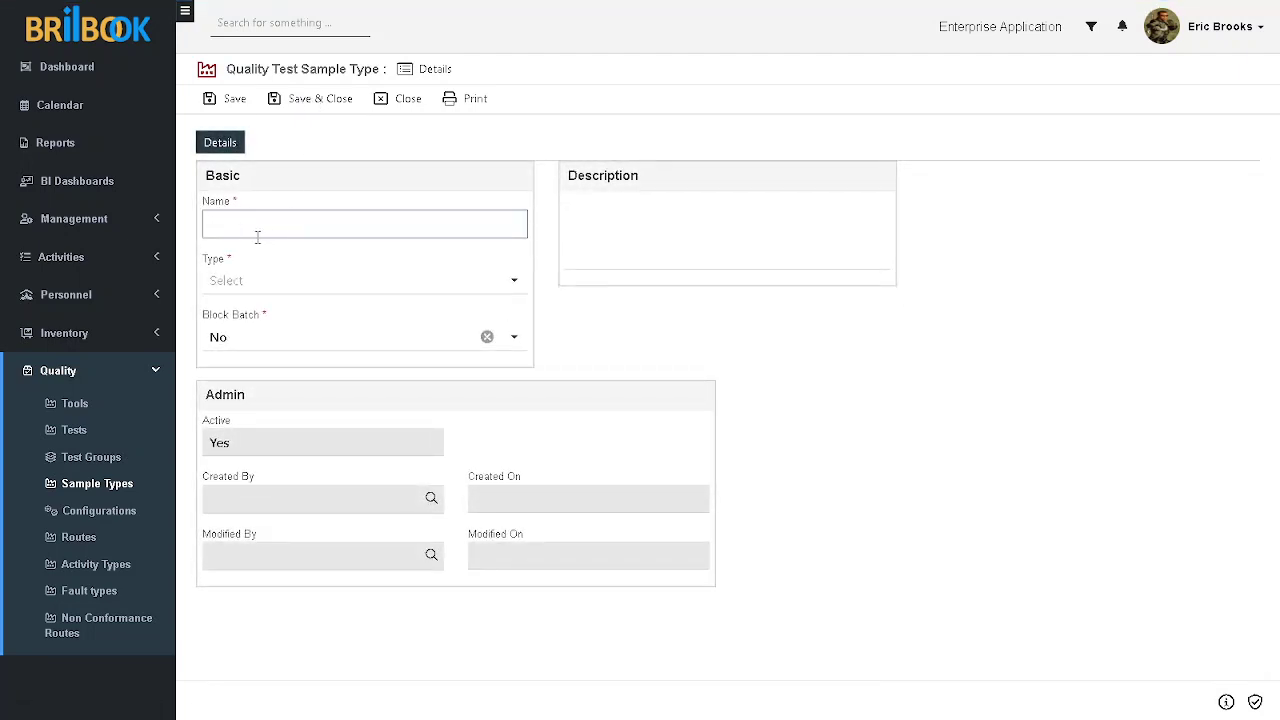
text(Ba)
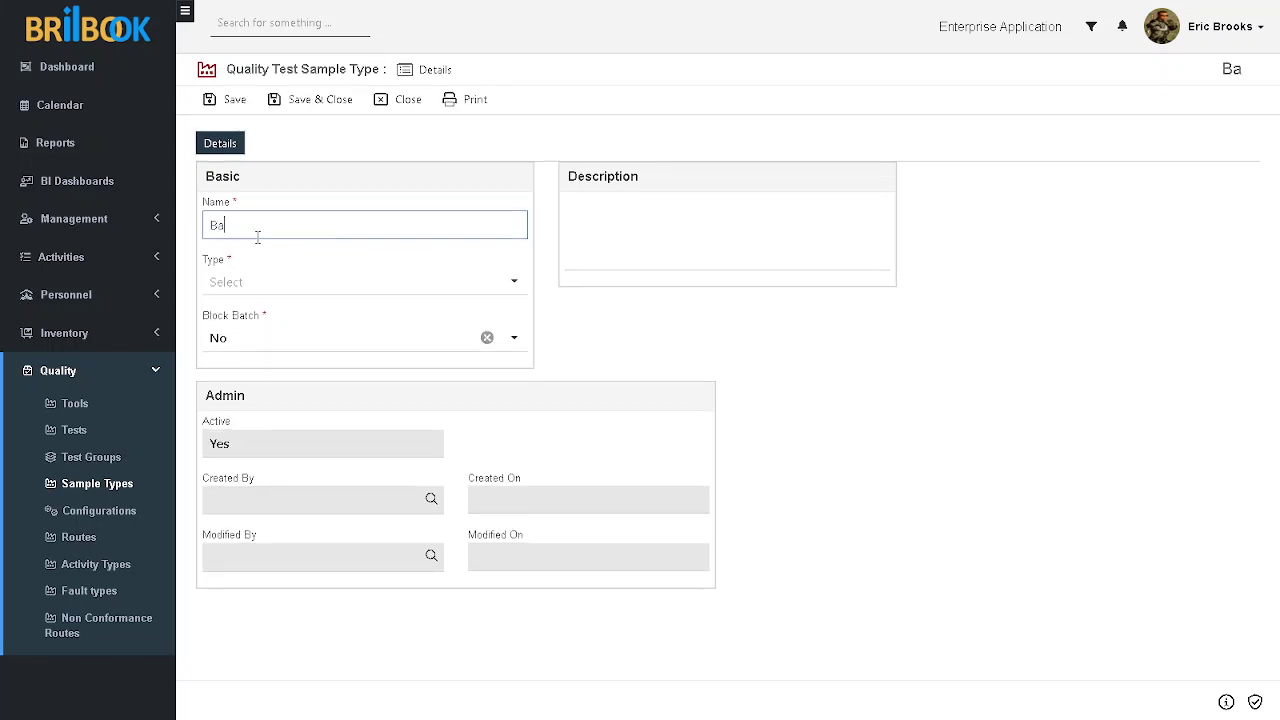
text(ll BEaring)
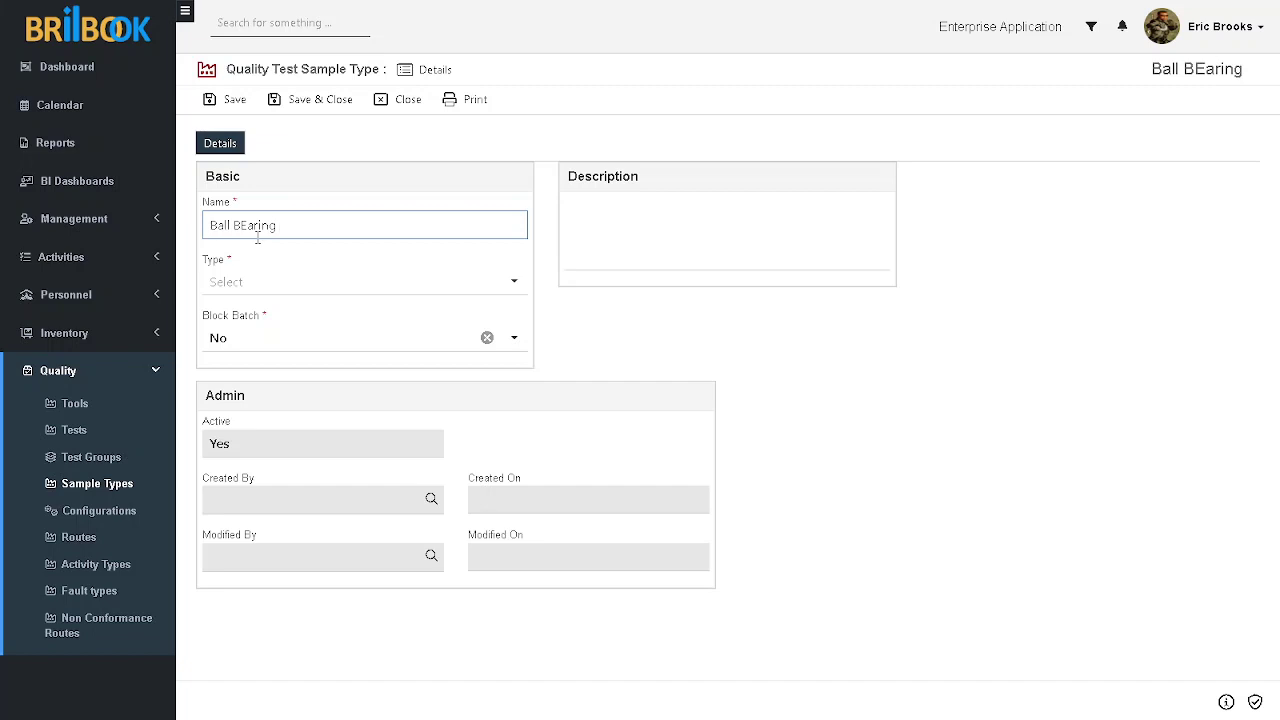
key(BackSpace)
key(BackSpace)
key(BackSpace)
key(BackSpace)
key(BackSpace)
key(BackSpace)
text(e)
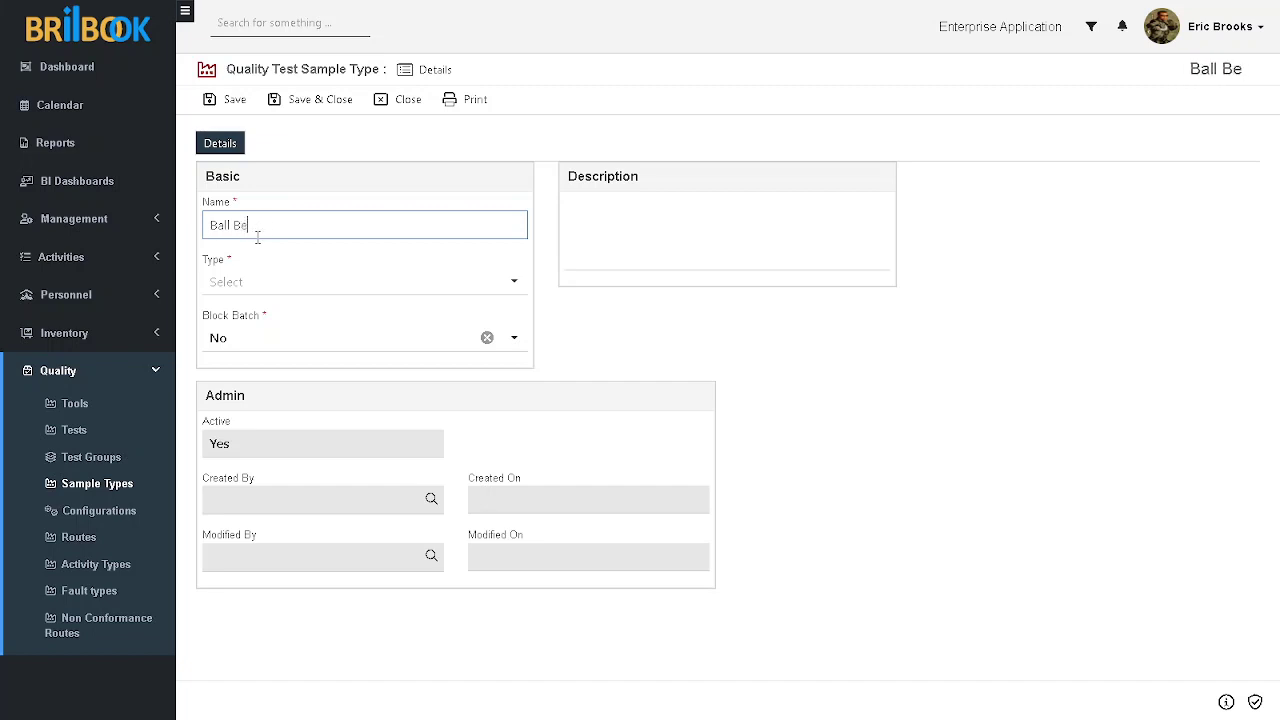
text(aring )
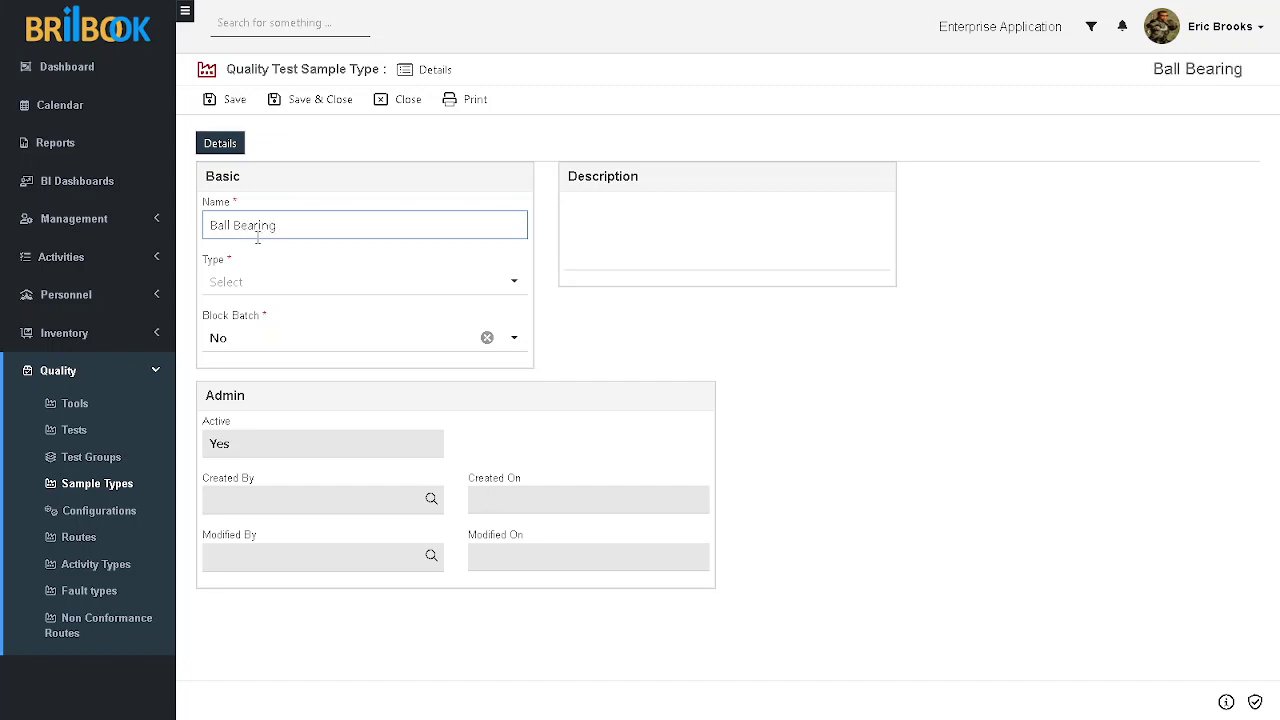
text(sample )
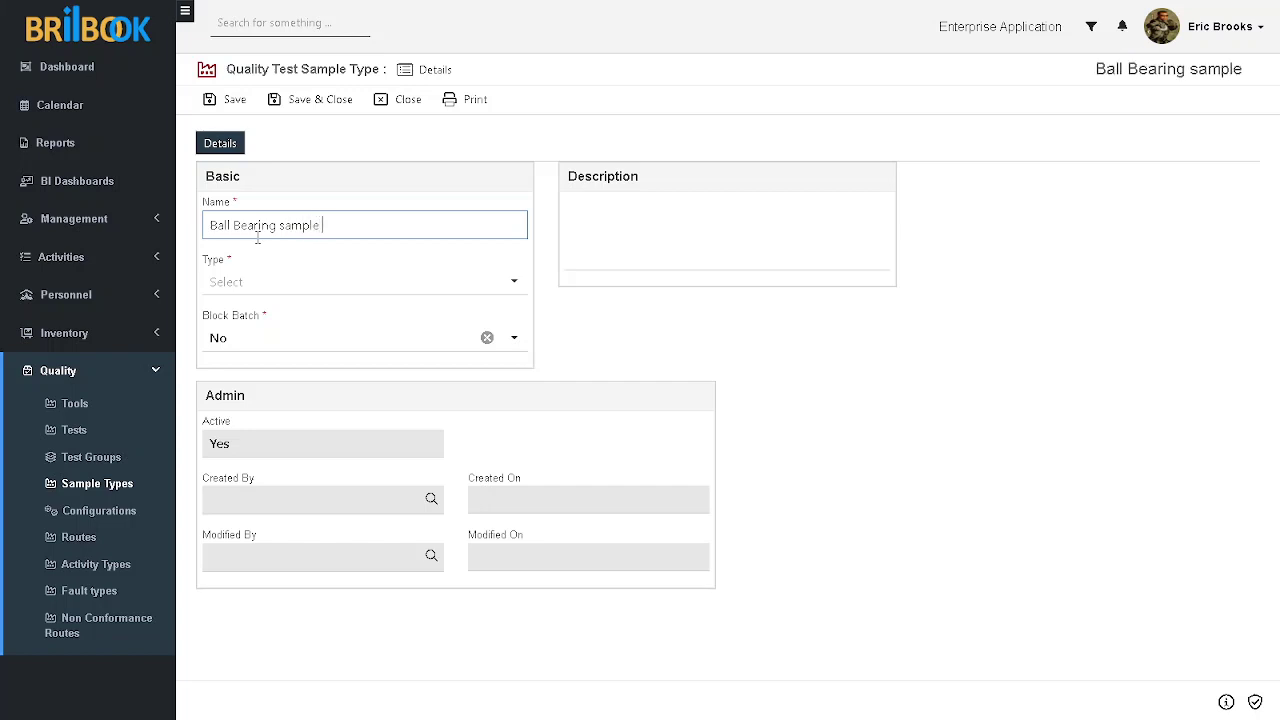
text(Type)
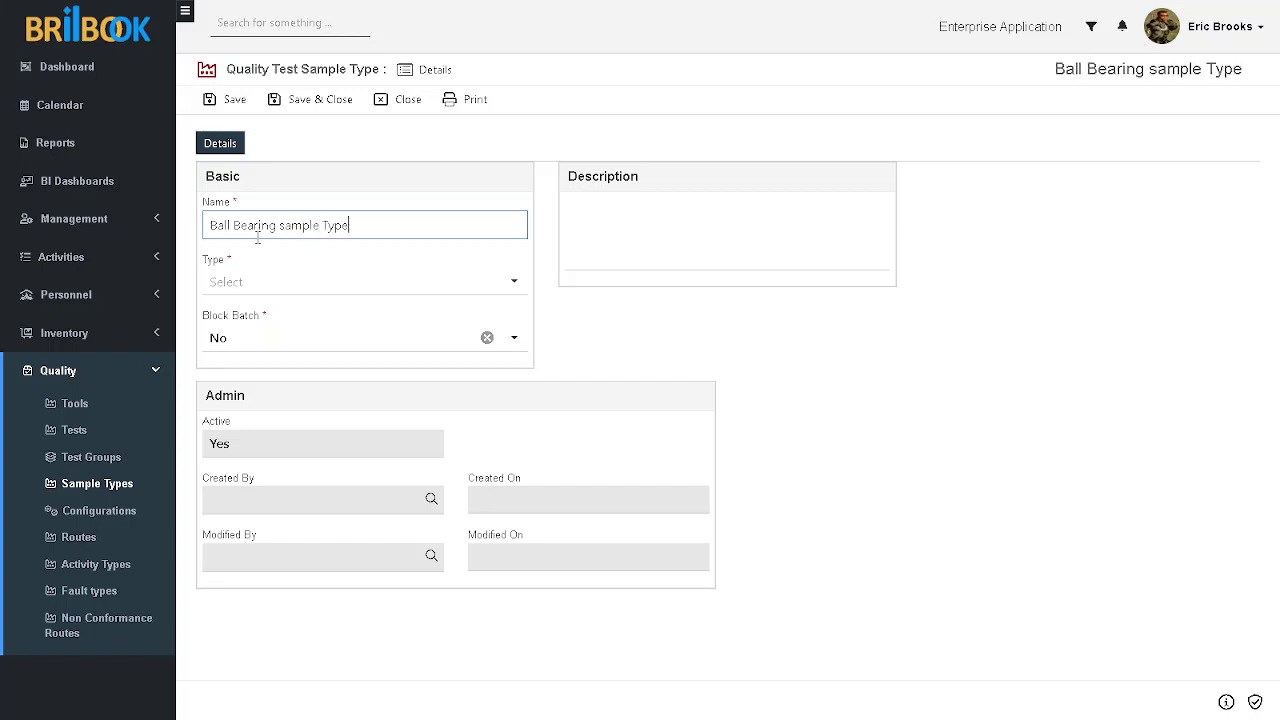
Try the Percents and Units options for the sample type to compare the quantity fields they offer
click(303, 289)
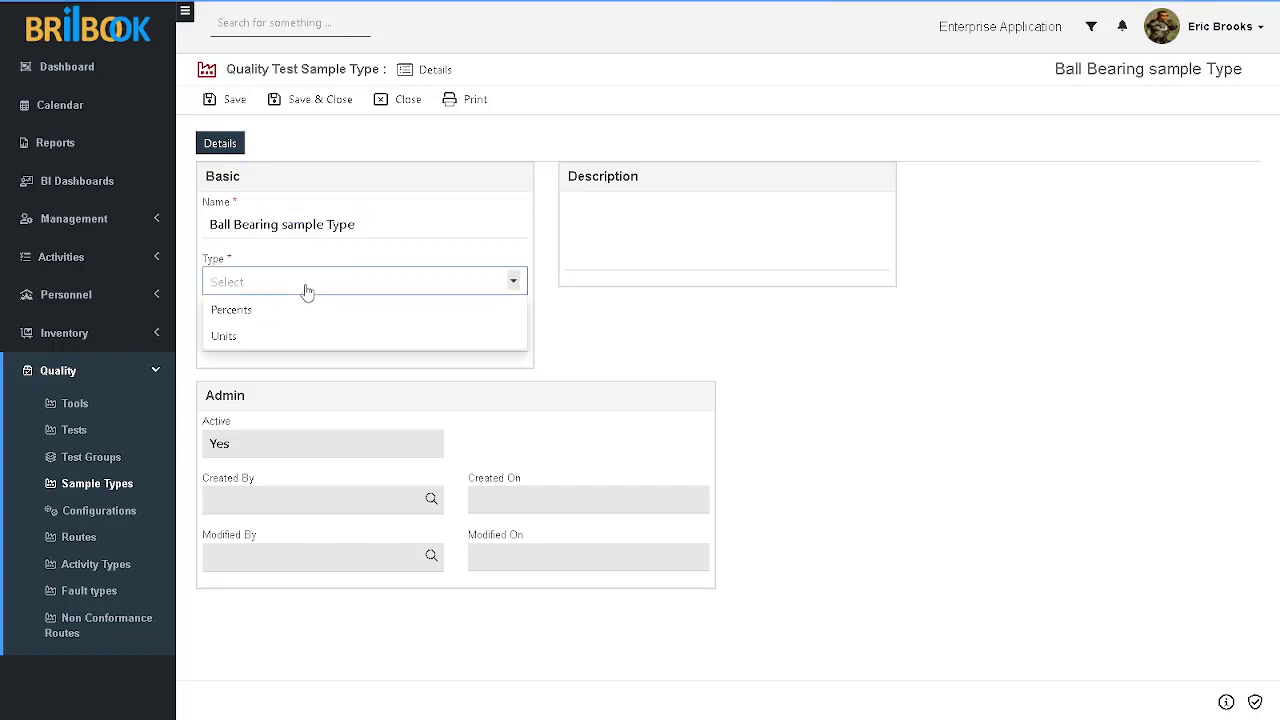
click(267, 317)
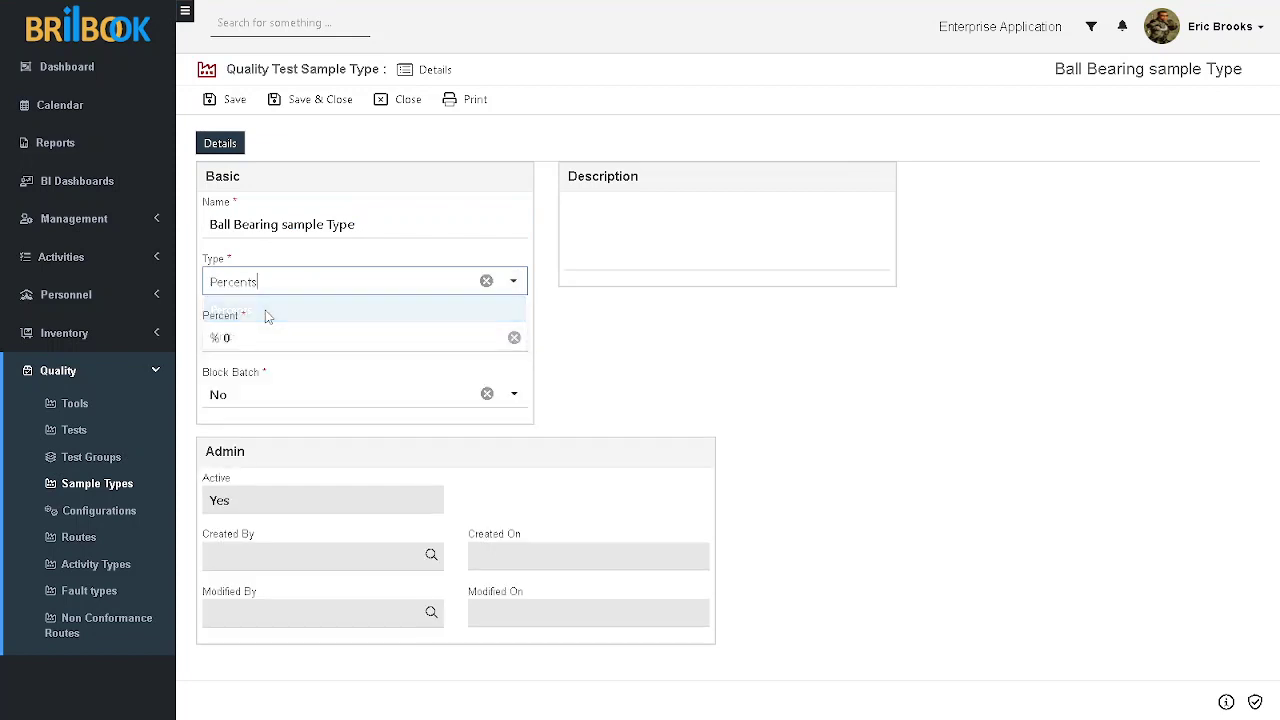
click(311, 290)
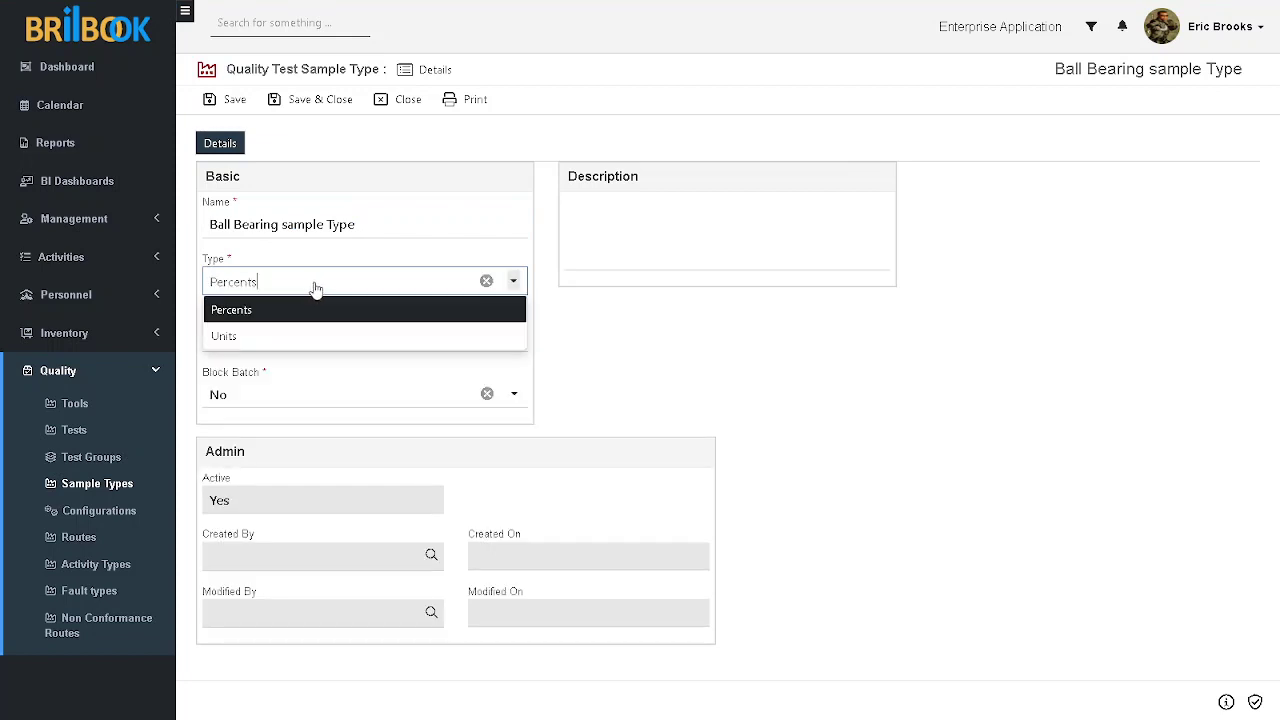
click(706, 357)
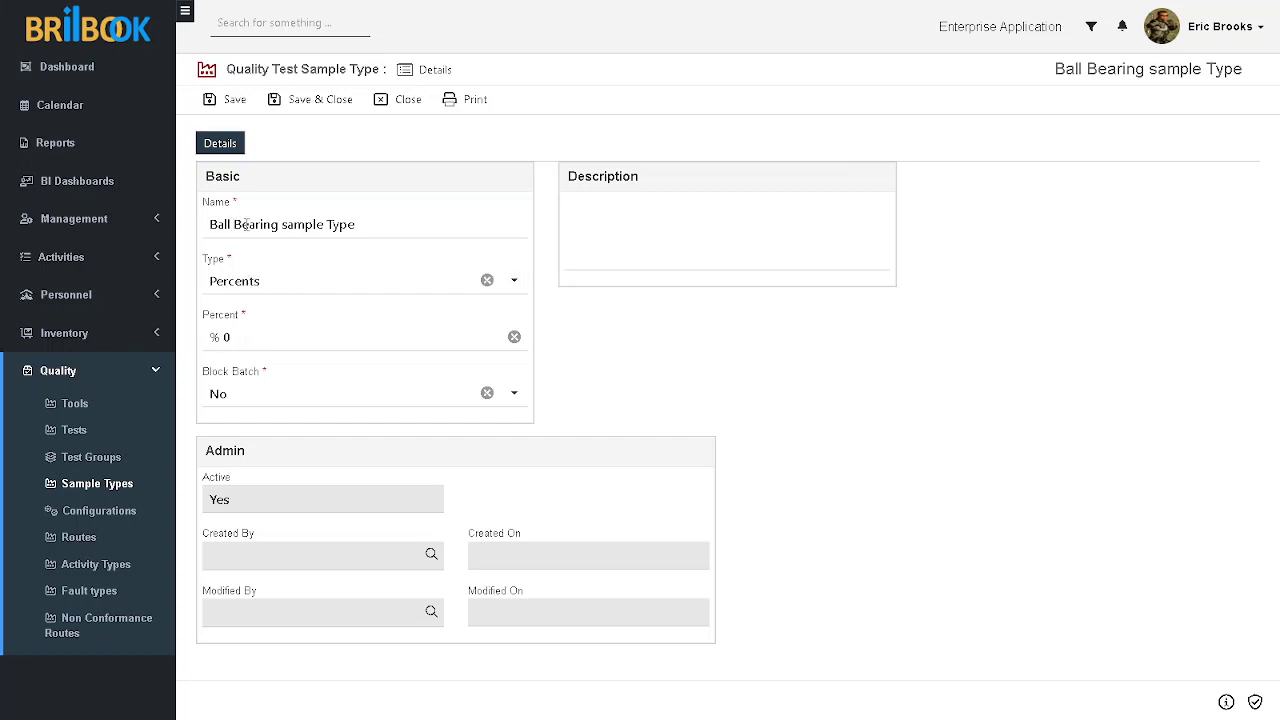
click(309, 281)
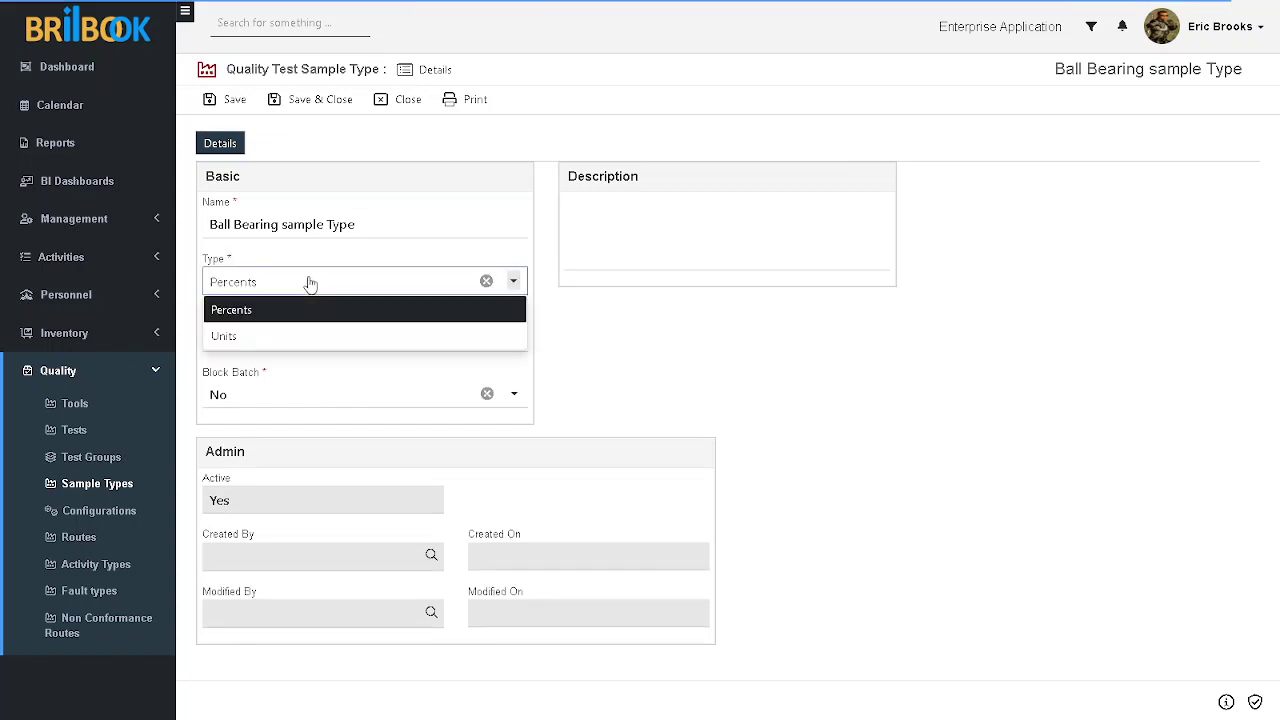
click(279, 340)
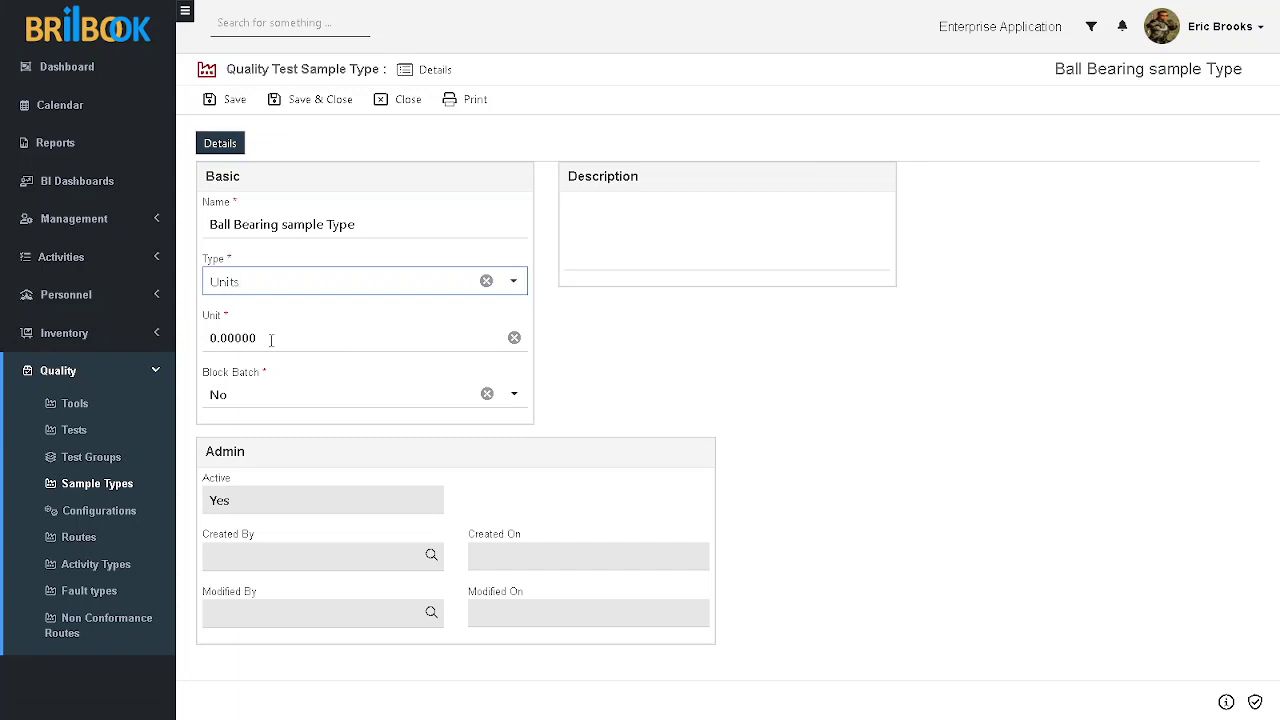
Set the sample type to Percents with a percent value of 50 and save the record
click(333, 286)
click(289, 318)
click(257, 343)
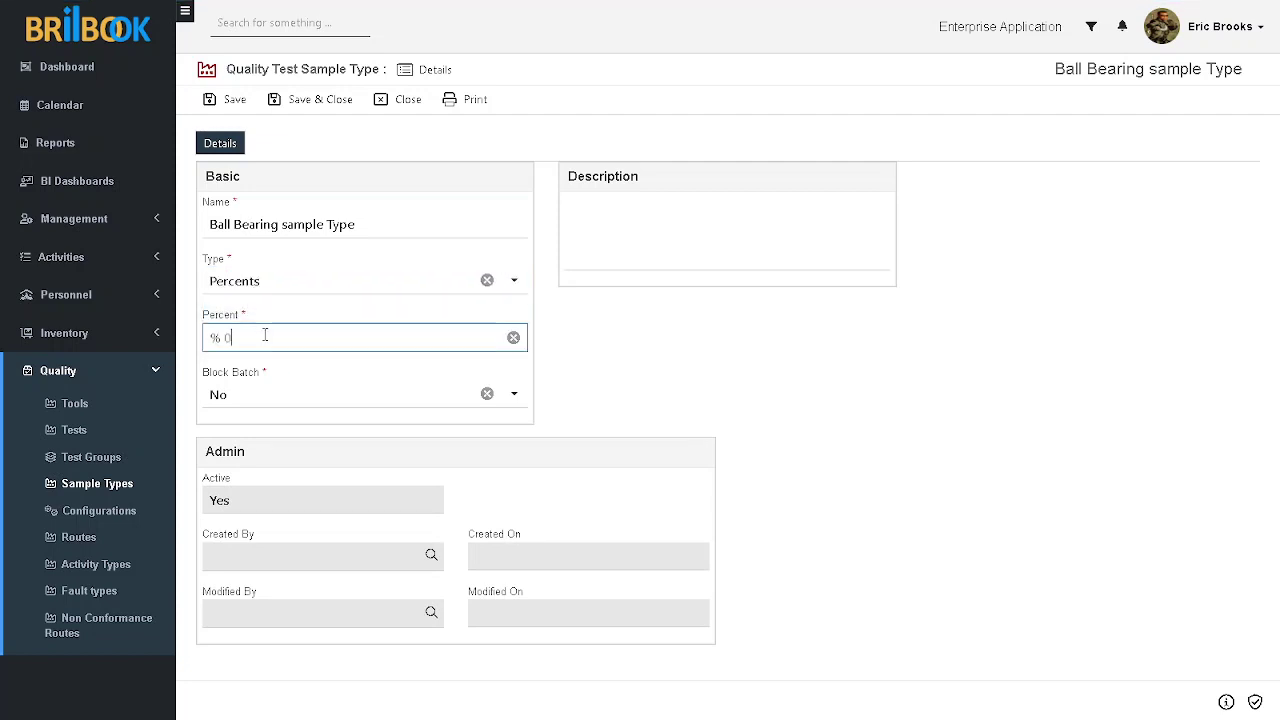
text(50)
click(552, 358)
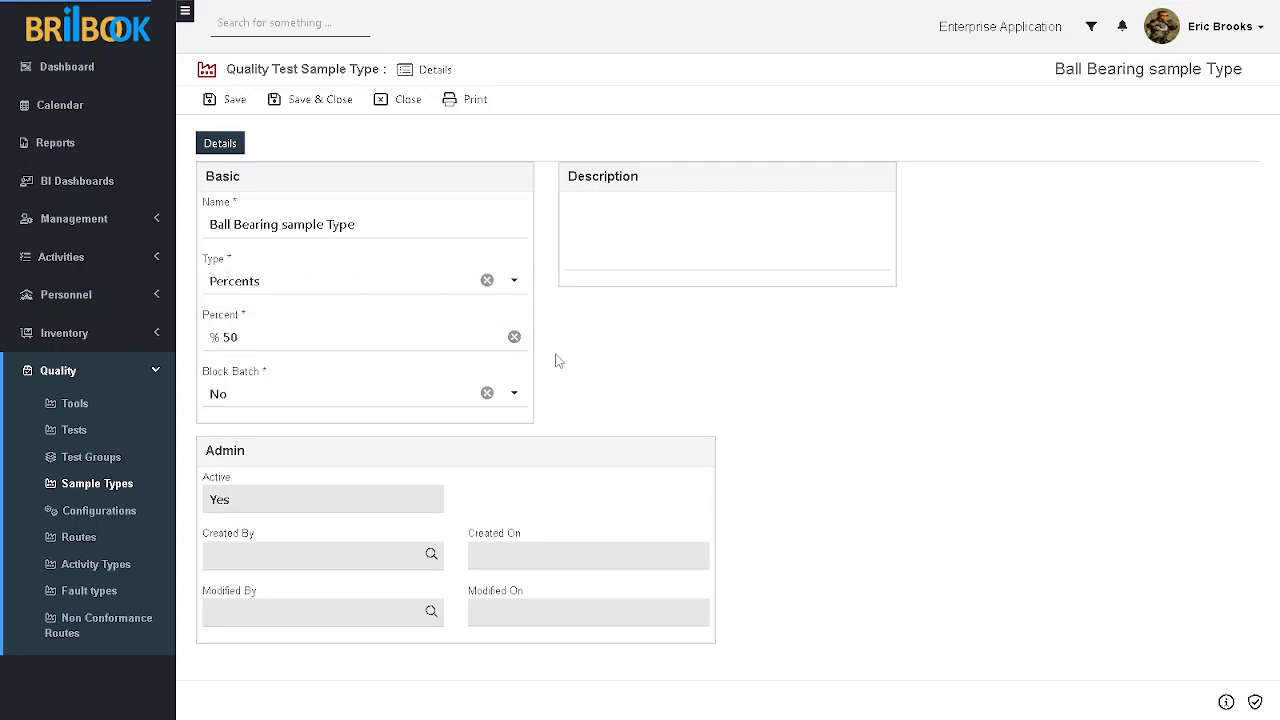
click(229, 101)
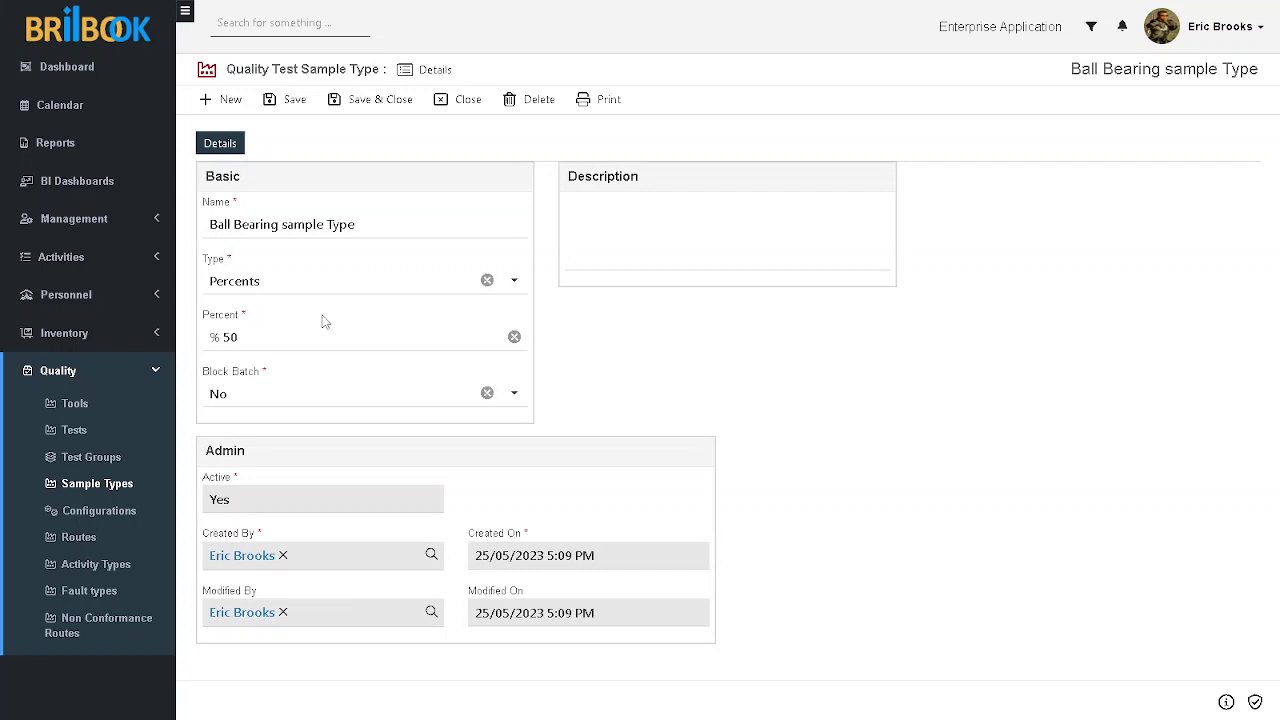
Create a new quality configuration and name it "Configuration For Ball Bearing"
click(106, 522)
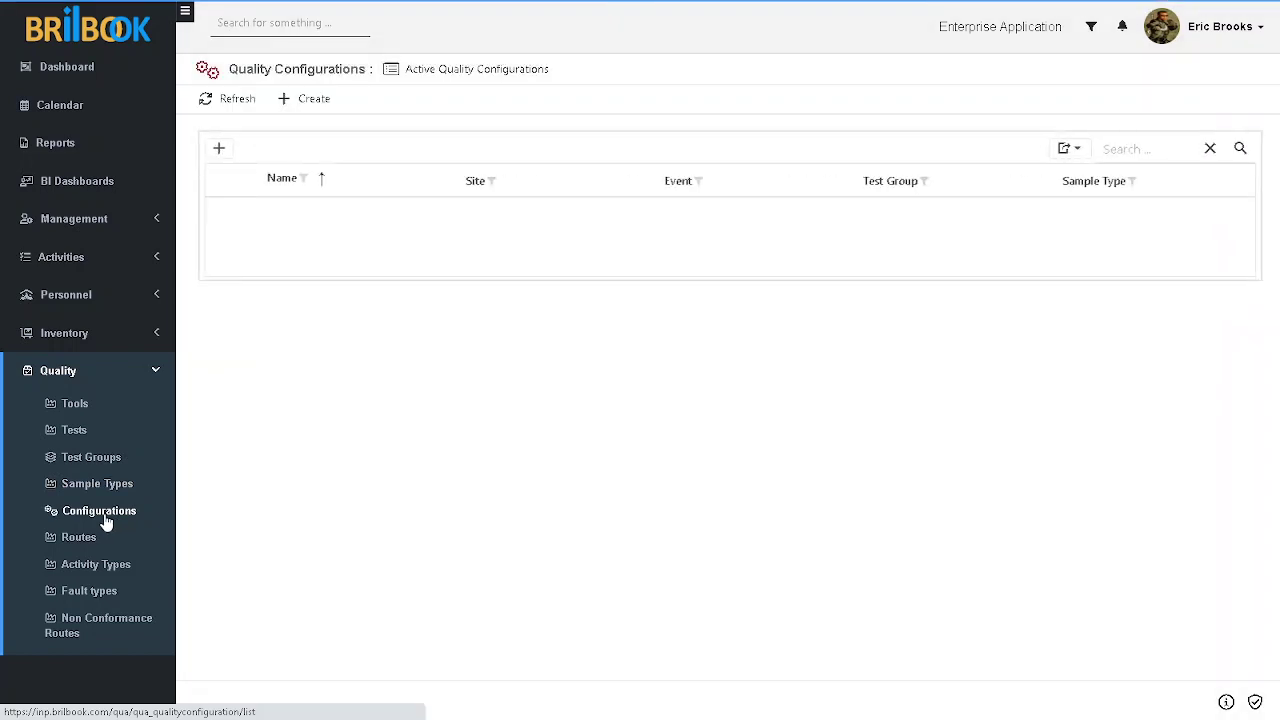
click(308, 106)
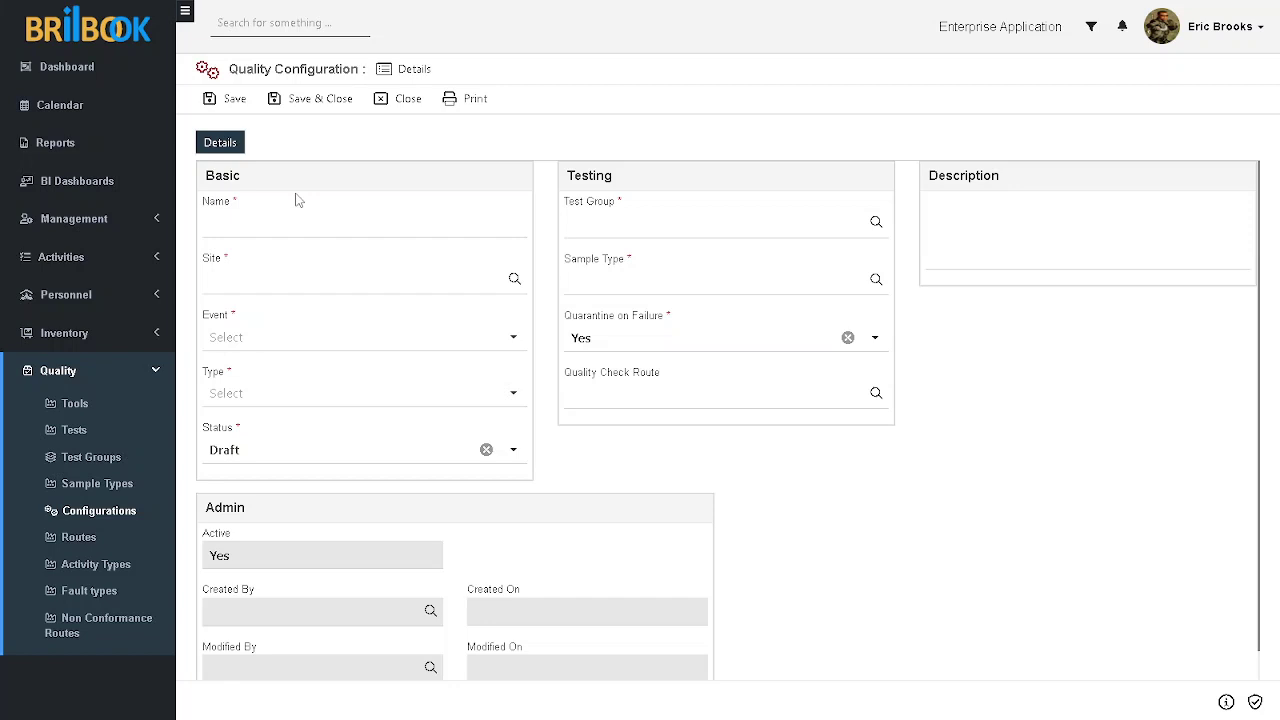
click(271, 230)
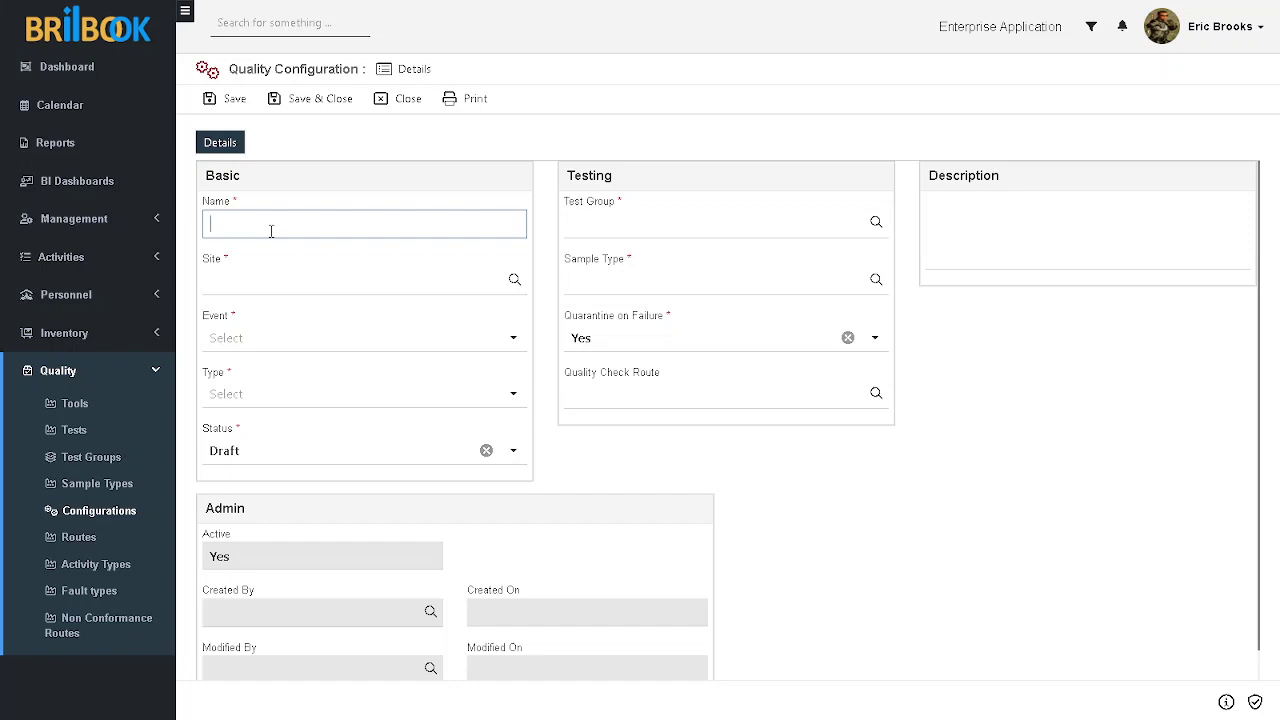
text(C)
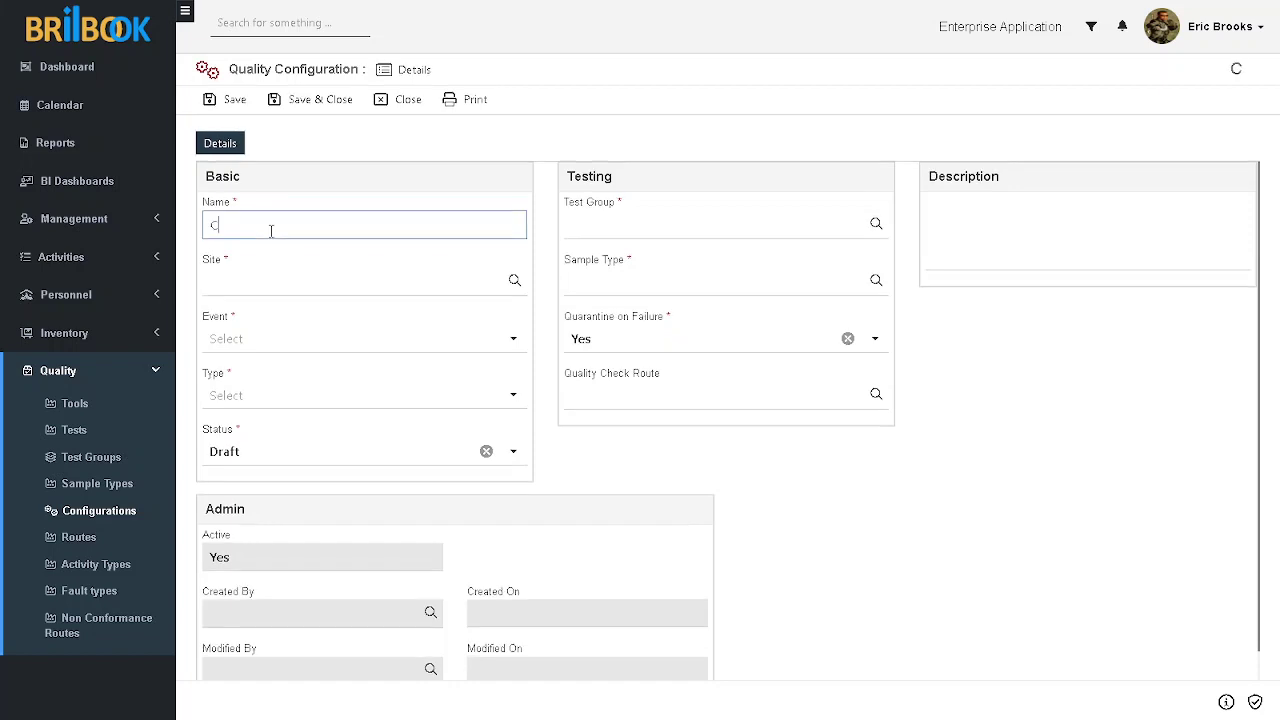
text(onfiguration)
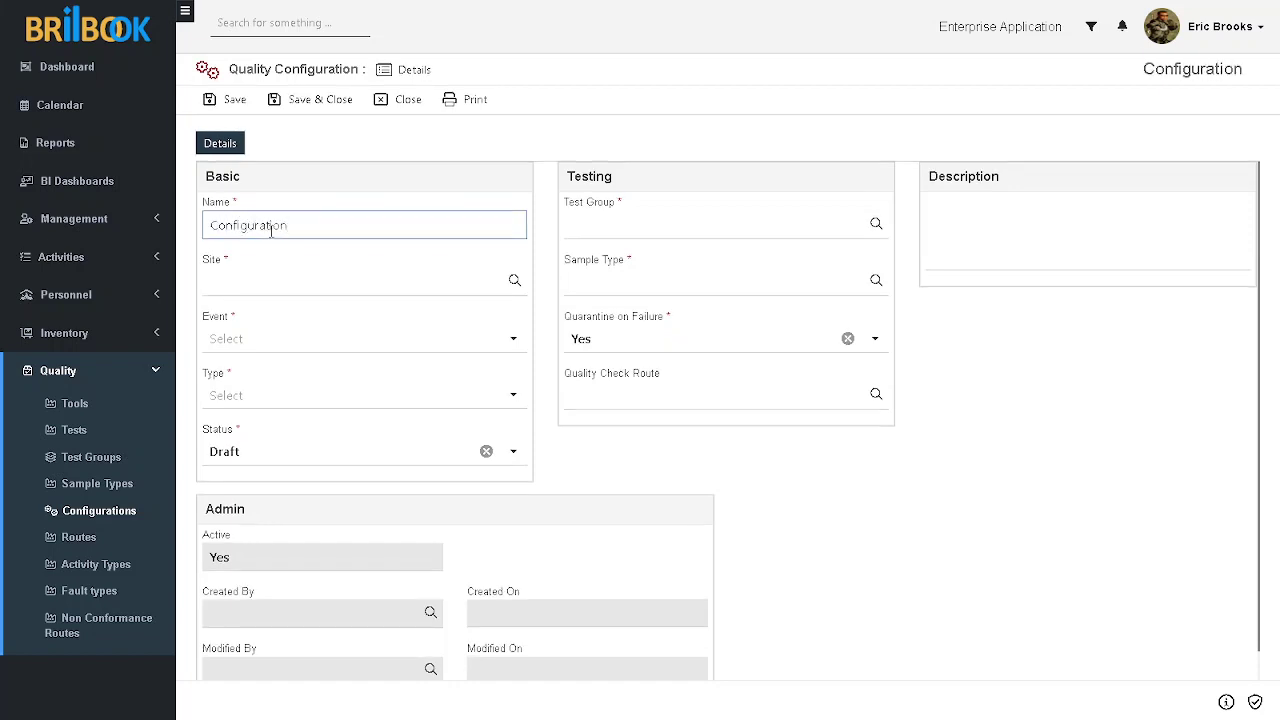
text( For B)
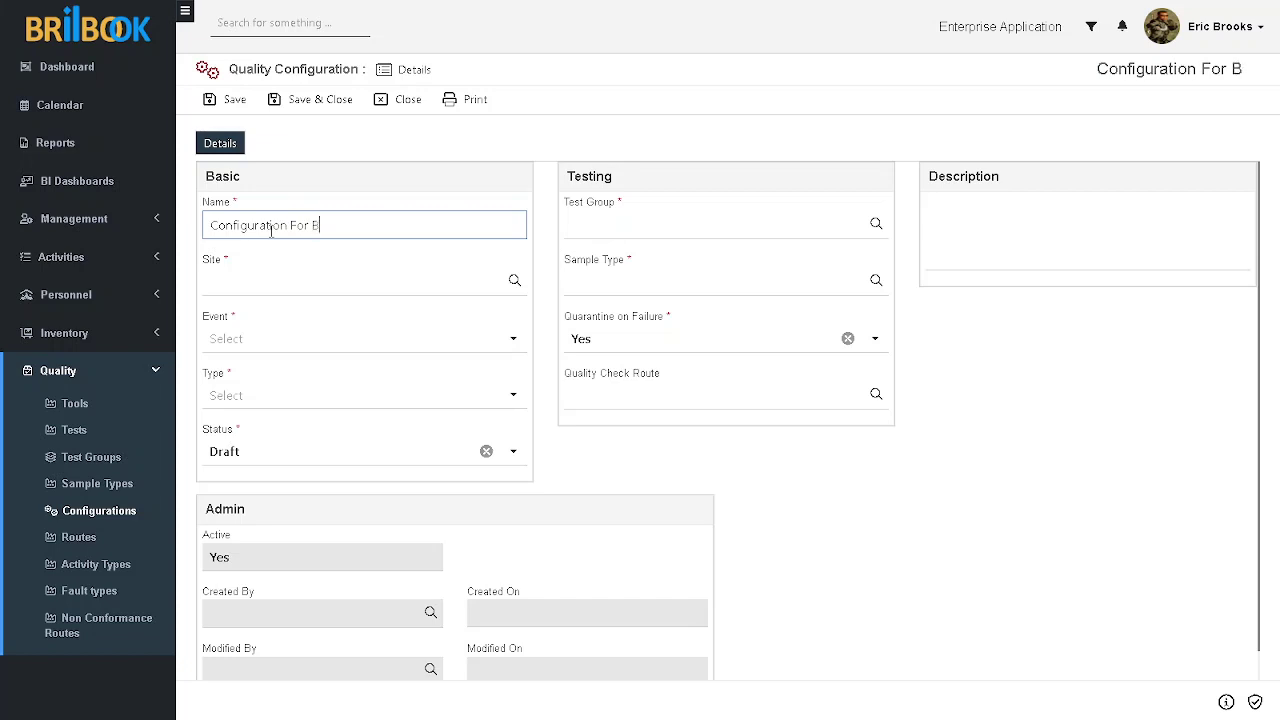
text(all Beat)
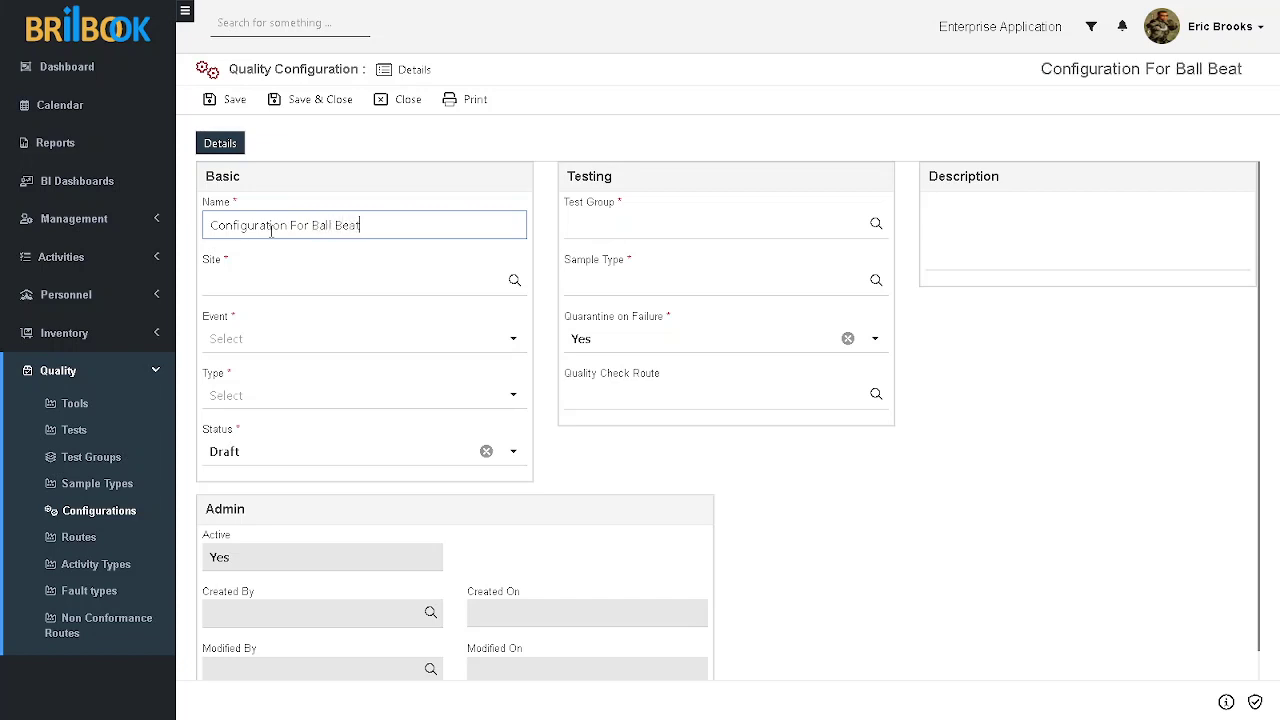
key(BackSpace)
text(ring)
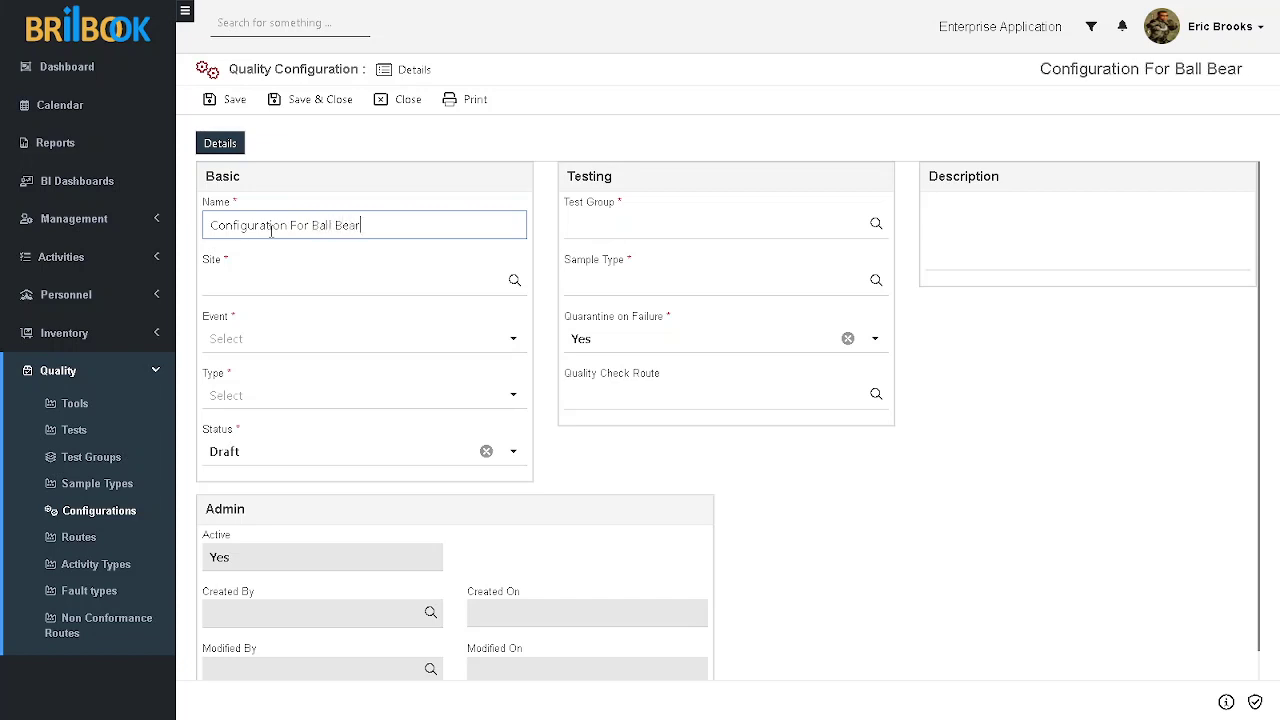
Assign "Site" as the configuration's site and set its event to Post Arrival
click(292, 287)
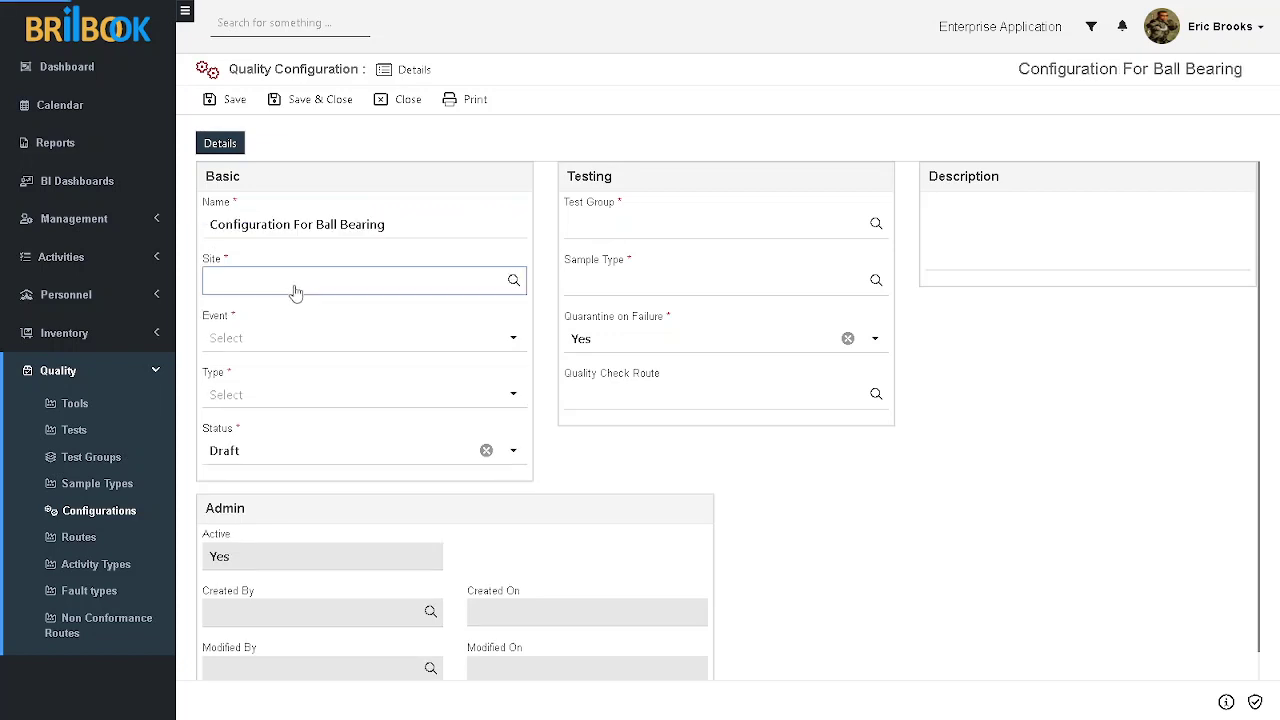
click(260, 347)
click(302, 349)
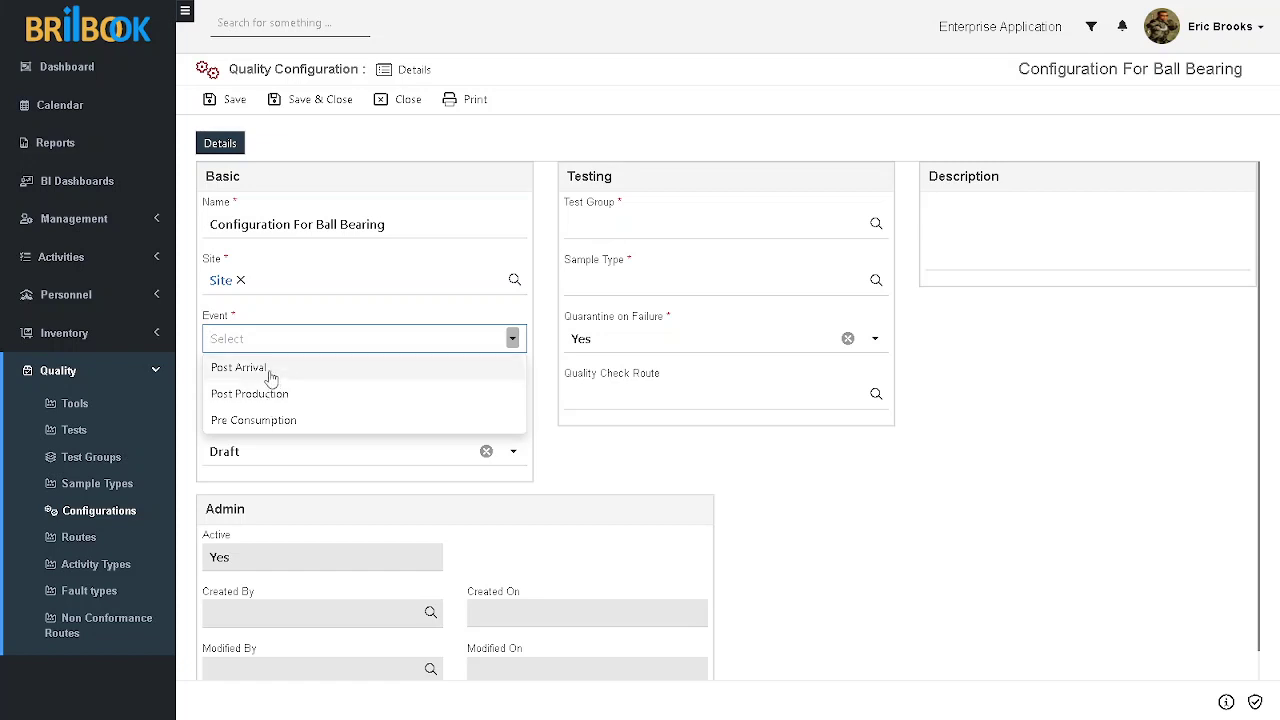
click(270, 378)
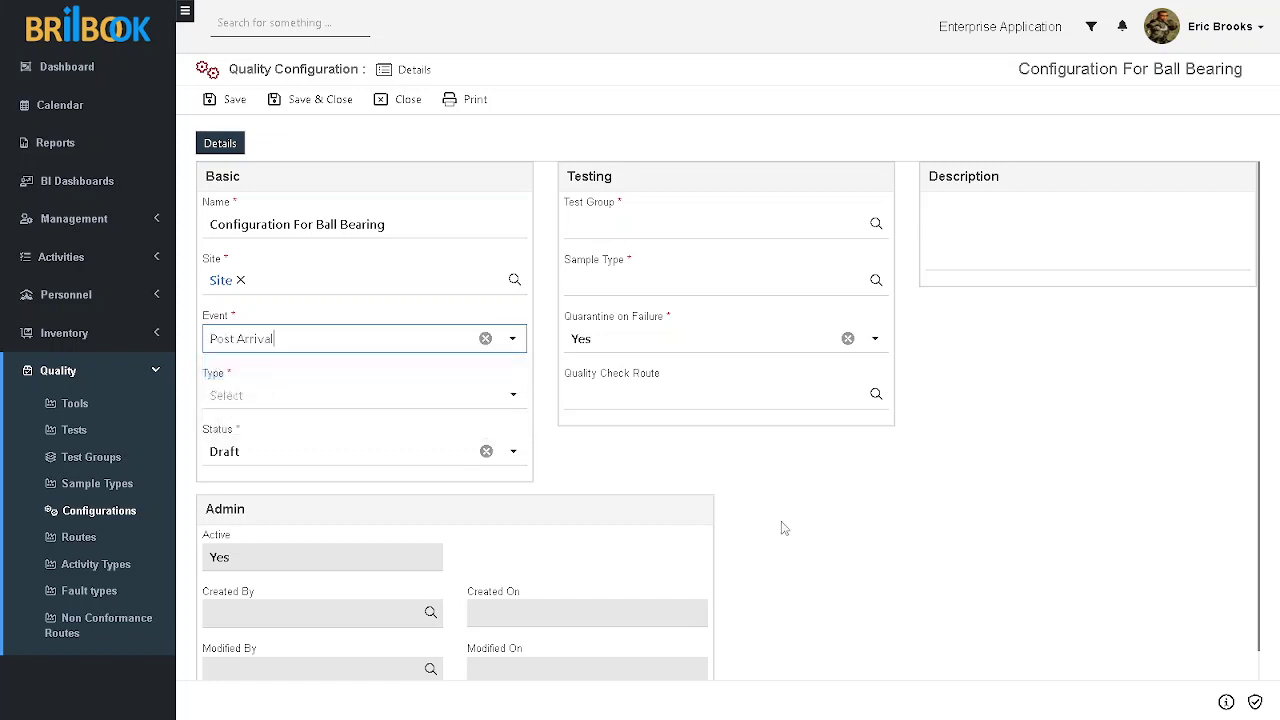
Review the configuration's type options and set the type to Quick
click(321, 399)
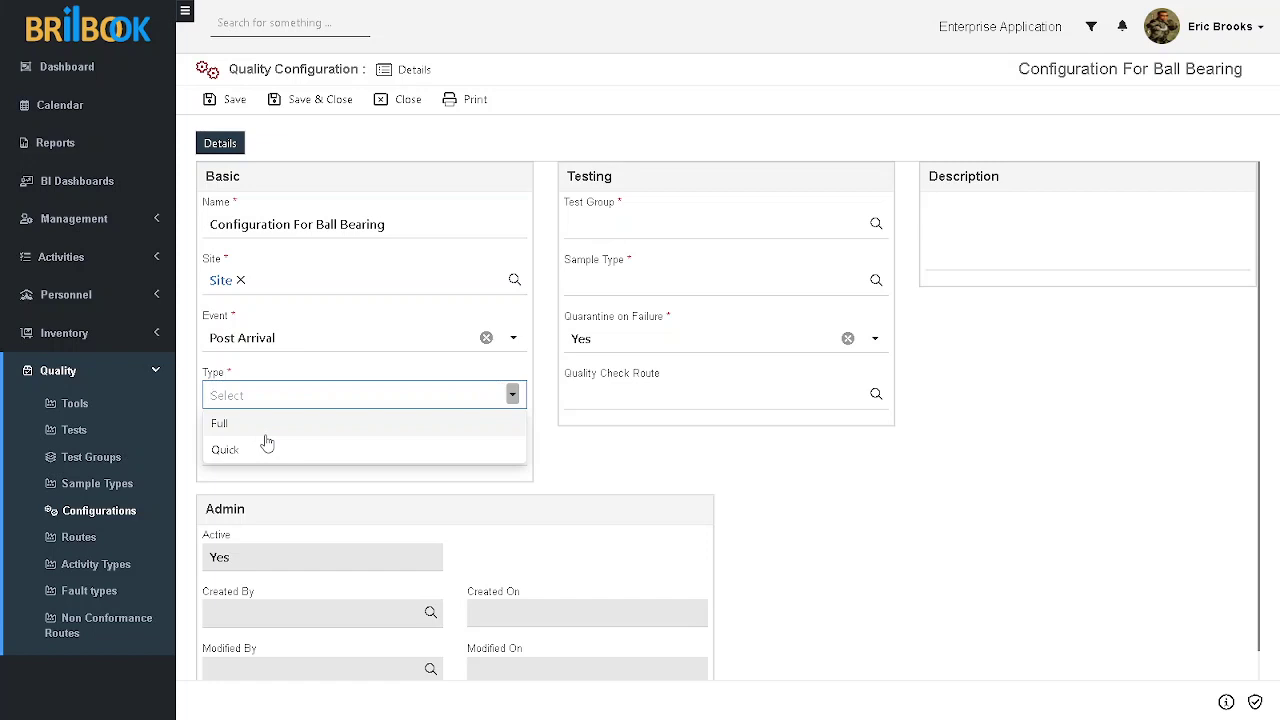
click(614, 459)
click(308, 399)
click(269, 455)
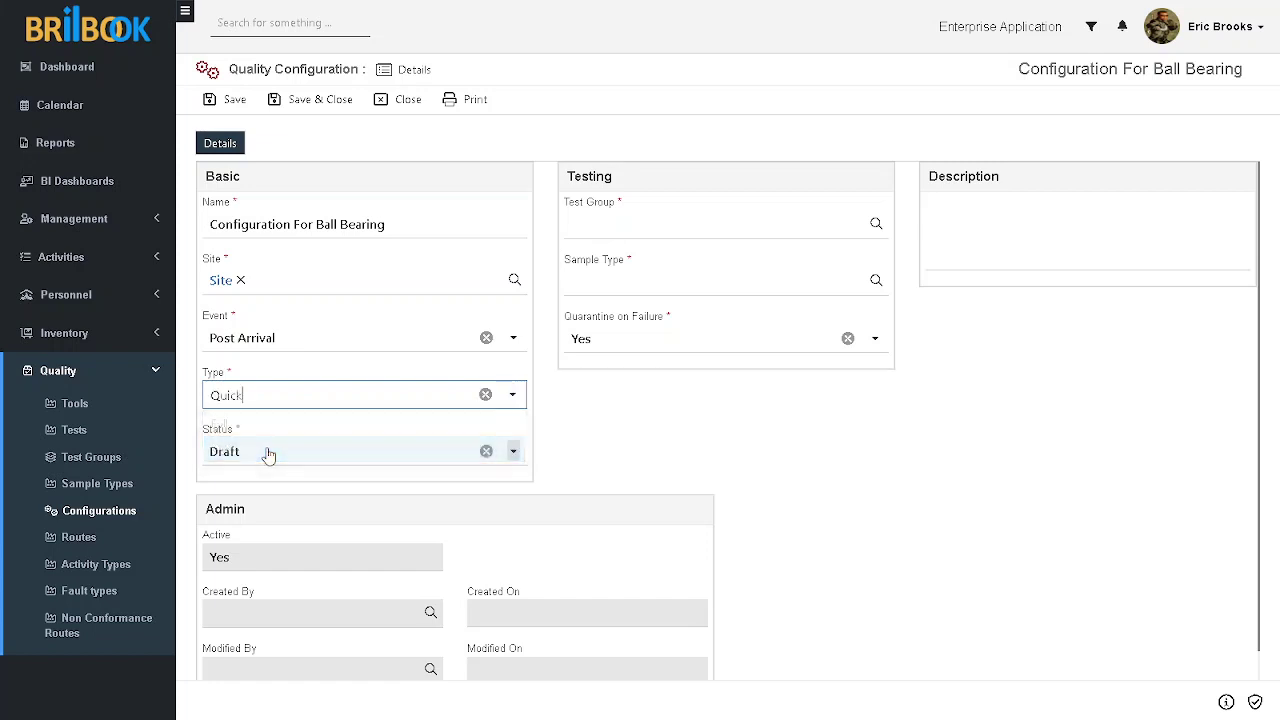
Assign Ball Bearing Test Group and Ball Bearing sample Type to the configuration's testing details and save it
click(633, 228)
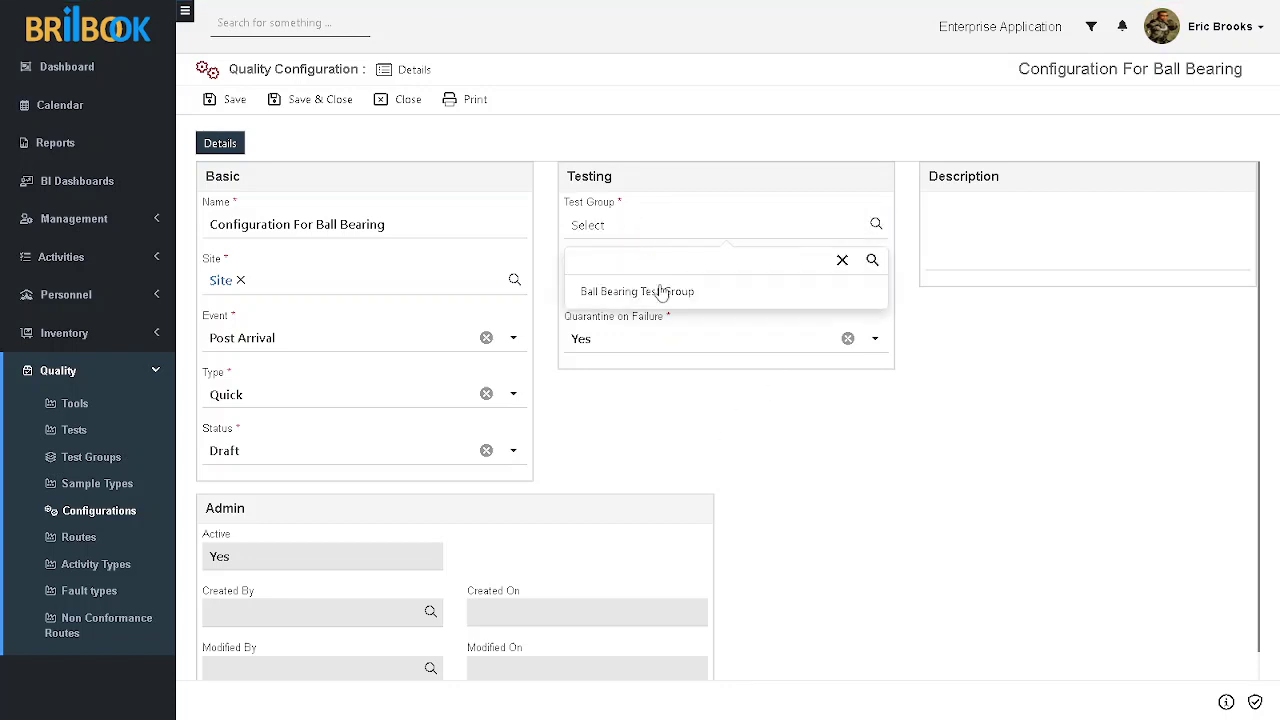
click(736, 302)
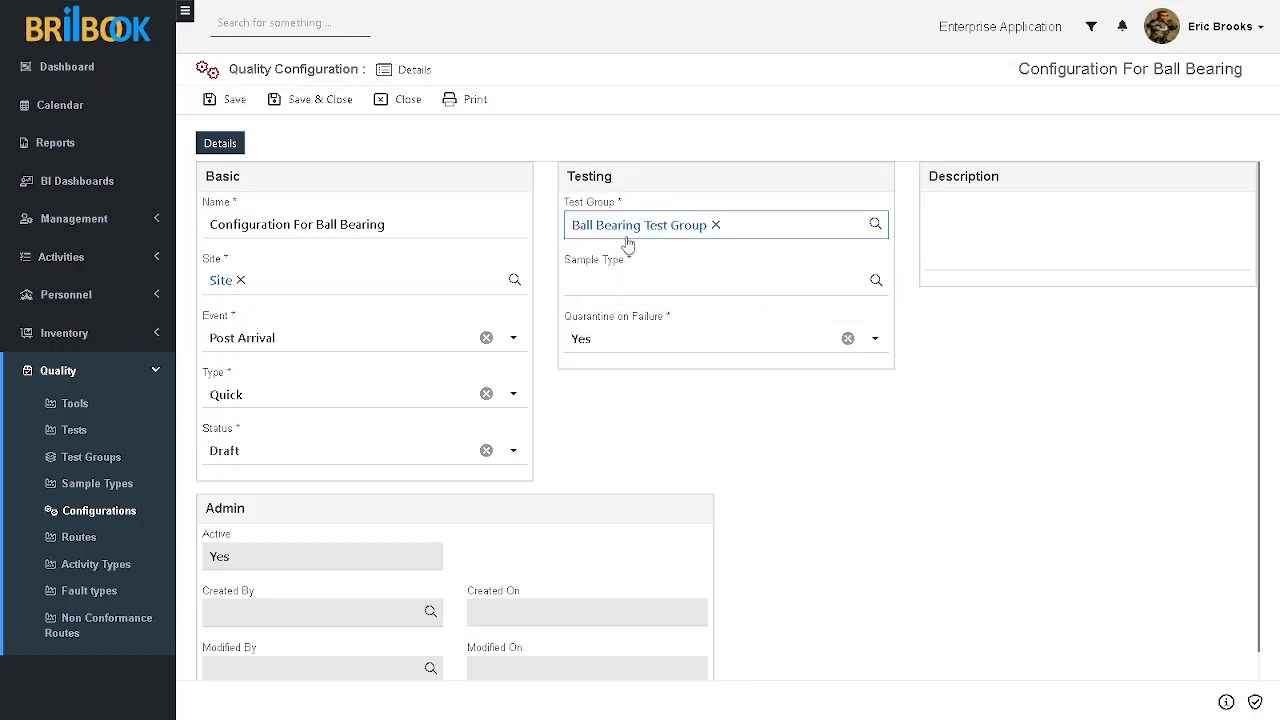
click(681, 298)
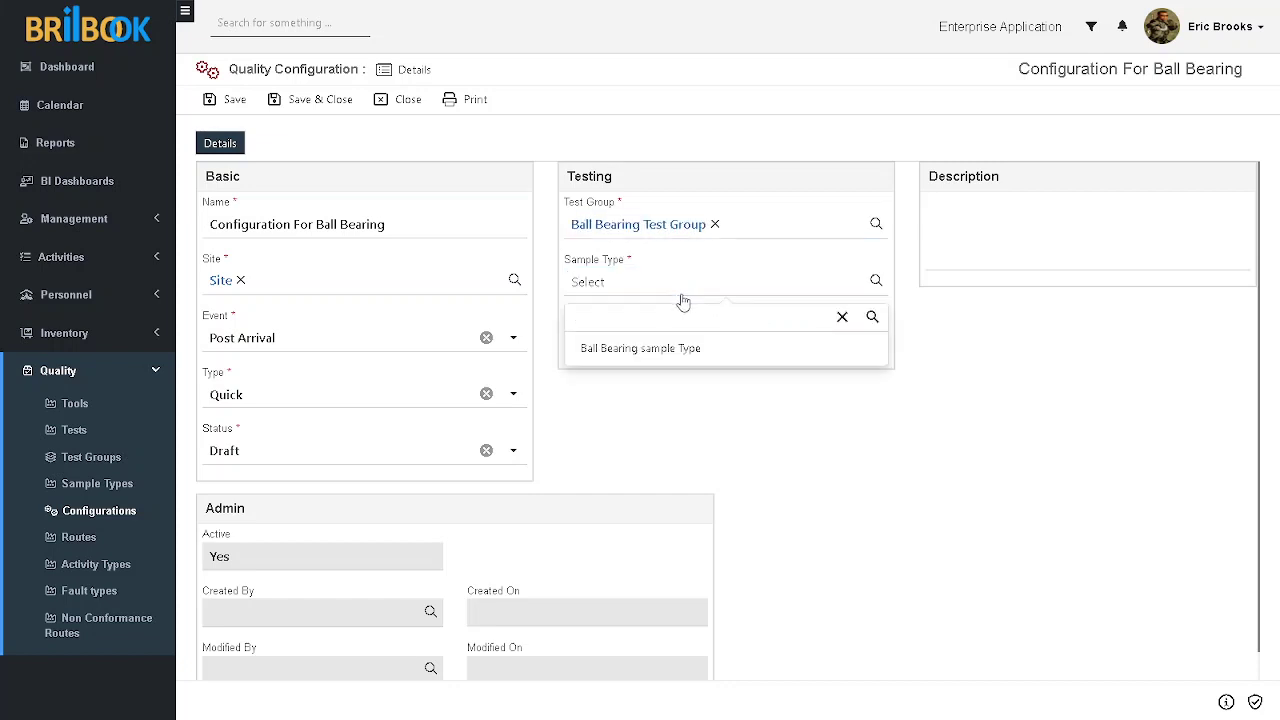
click(750, 362)
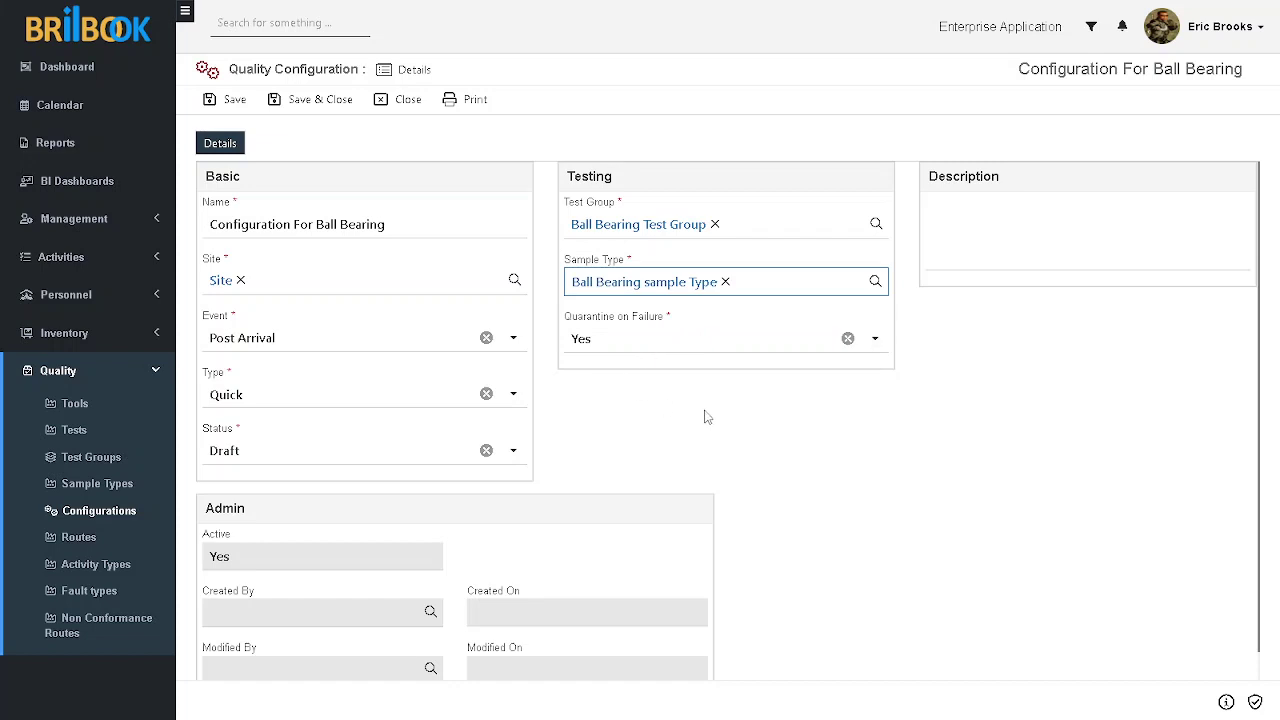
click(740, 422)
click(230, 99)
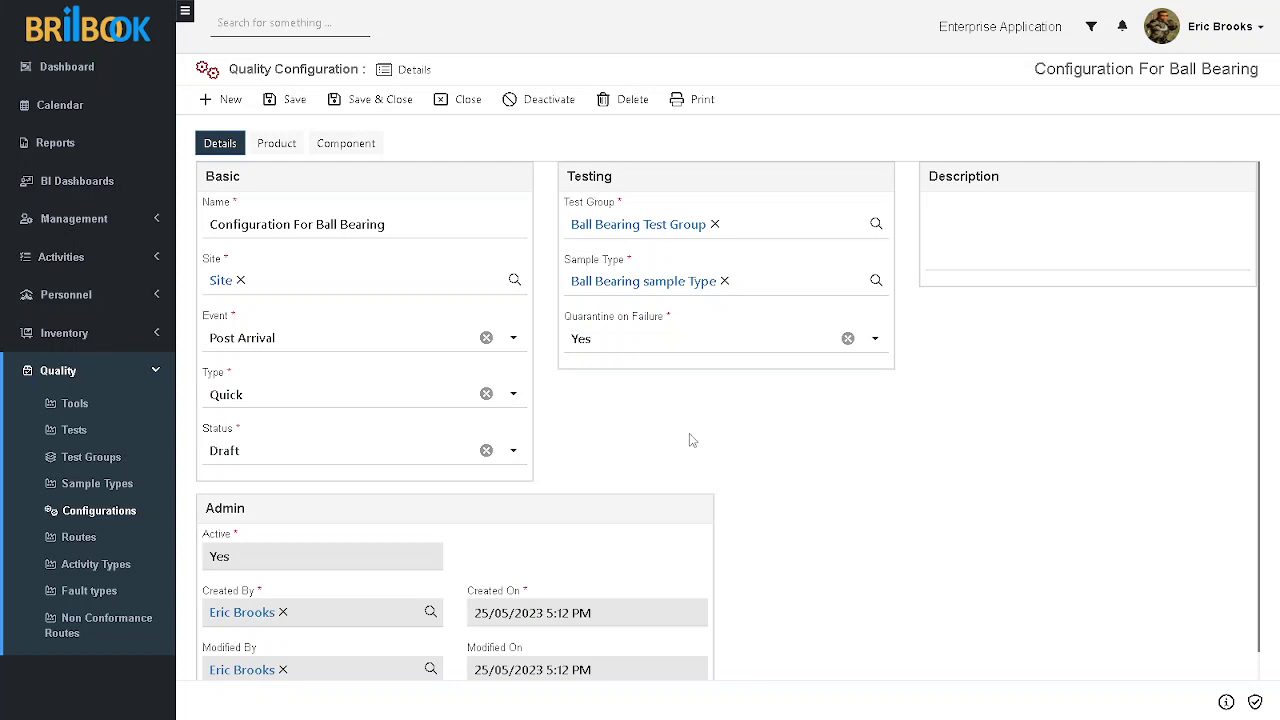
Link the products Angular Contact Ball Bearings, Self-Aligning Ball Bearing and Spherical Roller Bearings to the ball bearing configuration
click(281, 146)
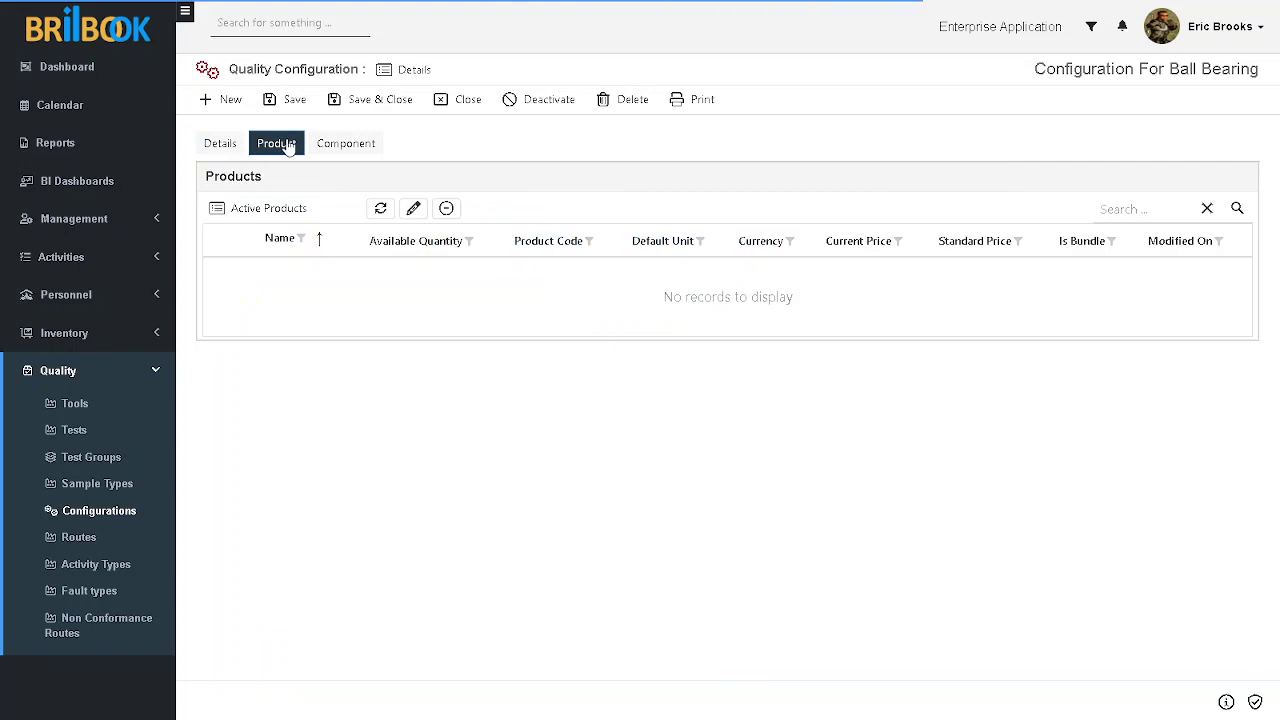
click(413, 211)
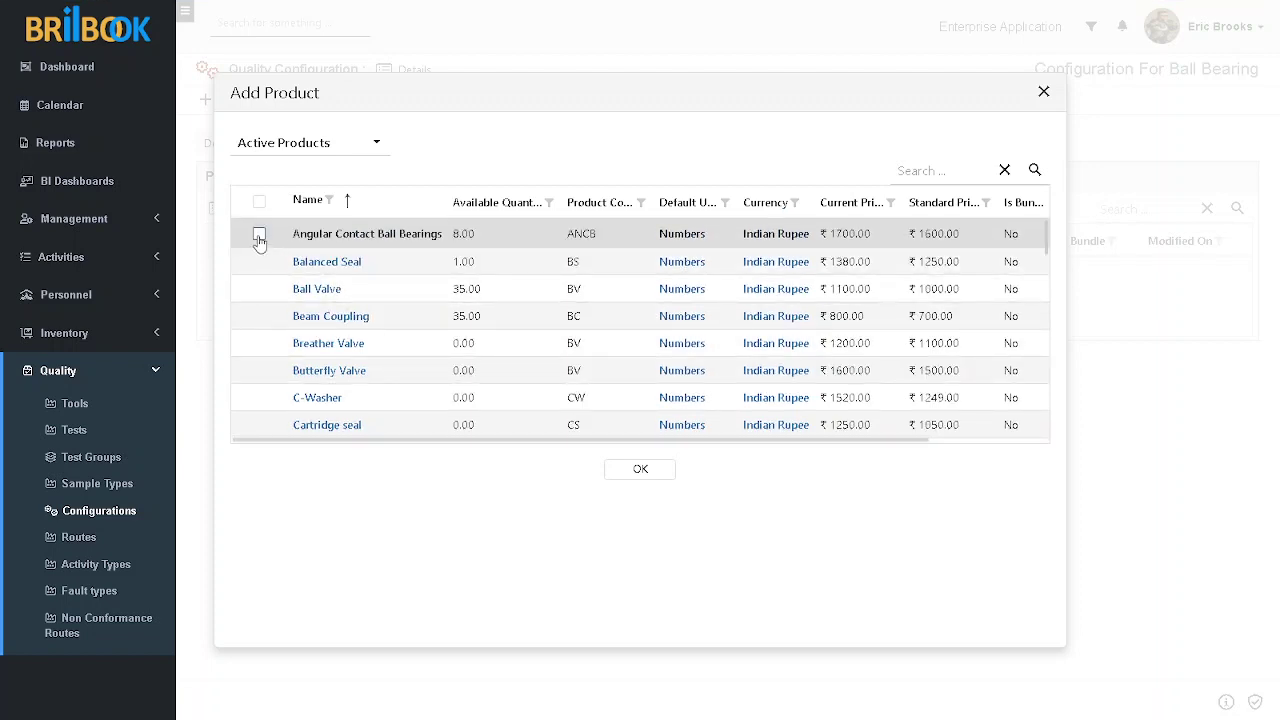
click(260, 237)
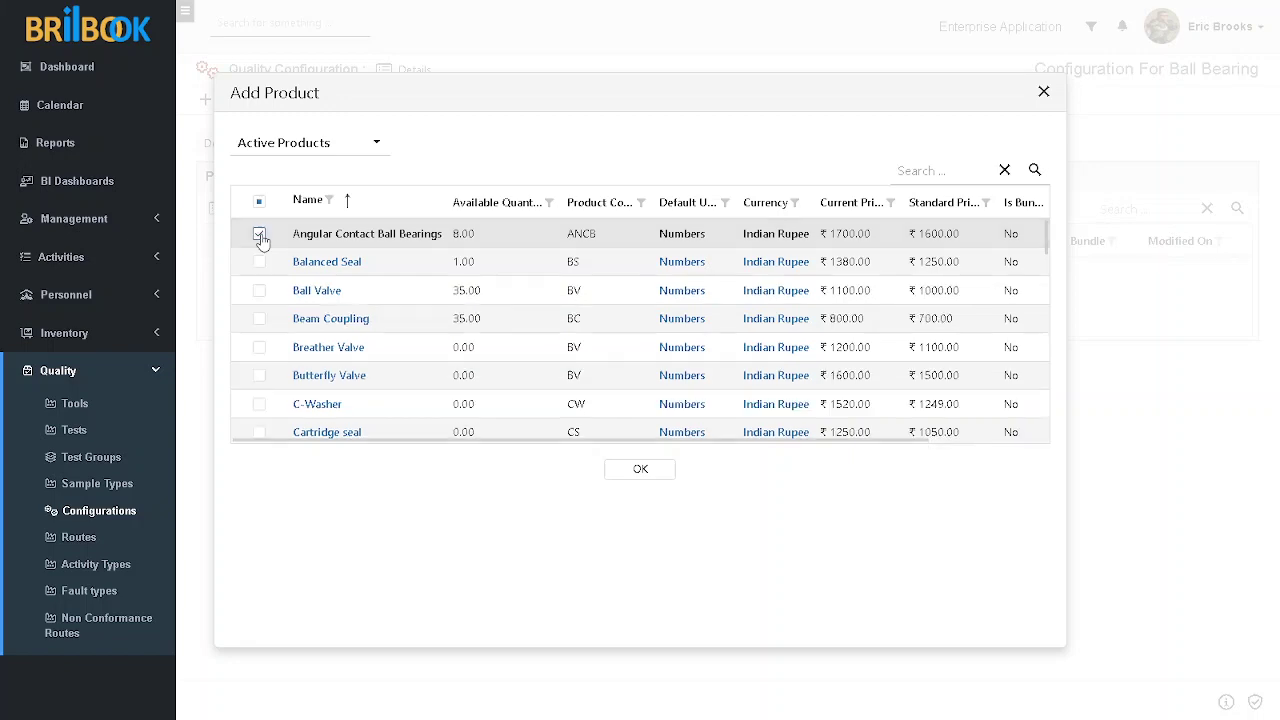
scroll(240, 358, down, 1)
scroll(245, 359, down, 2)
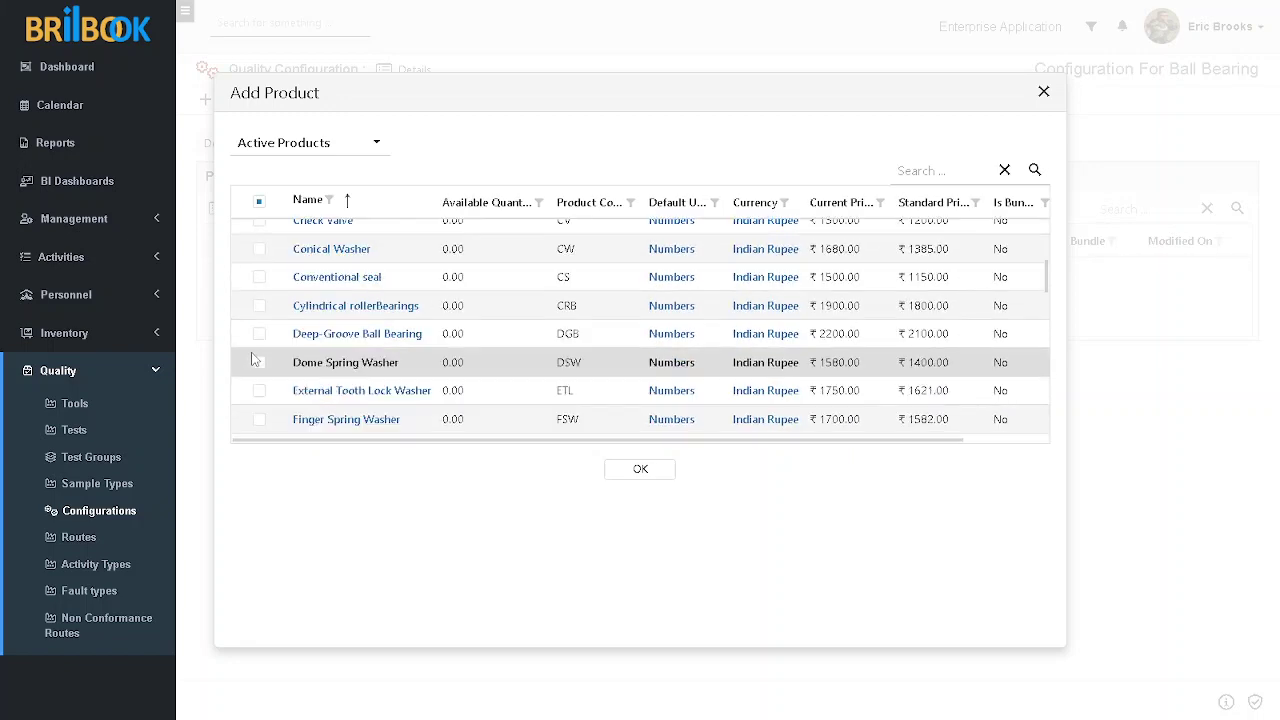
scroll(254, 360, down, 1)
scroll(257, 360, down, 3)
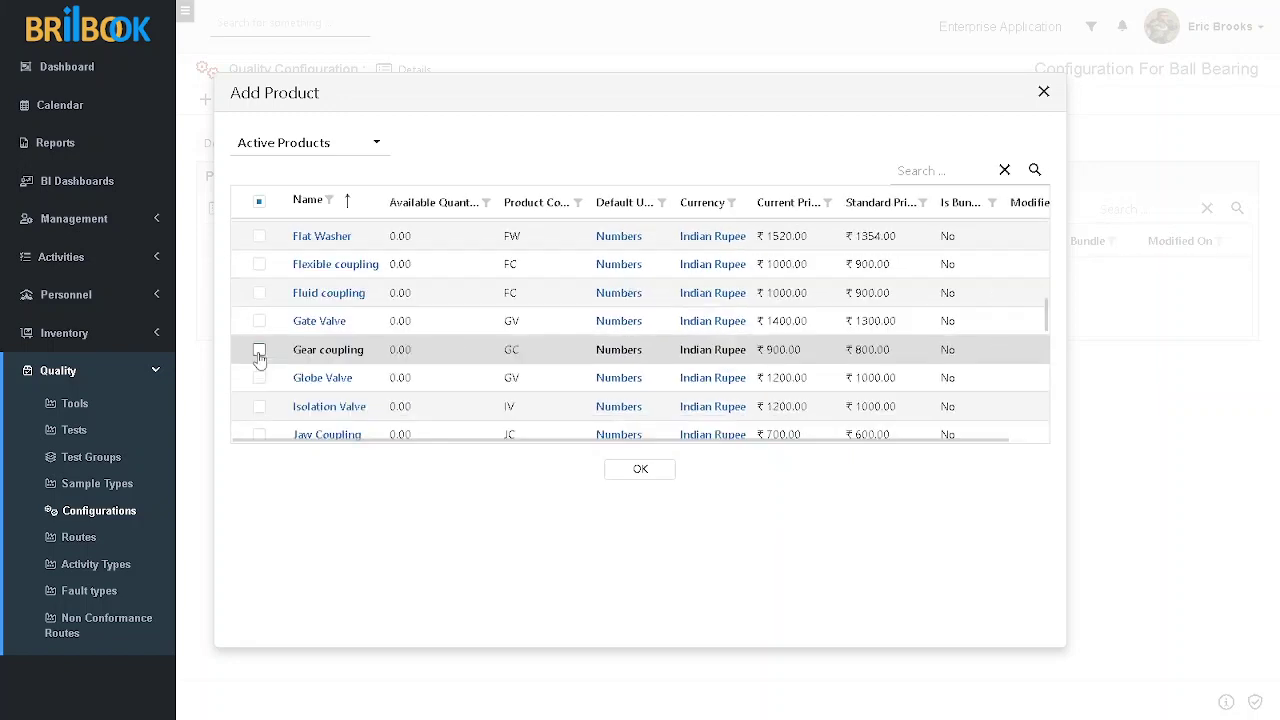
scroll(259, 358, down, 5)
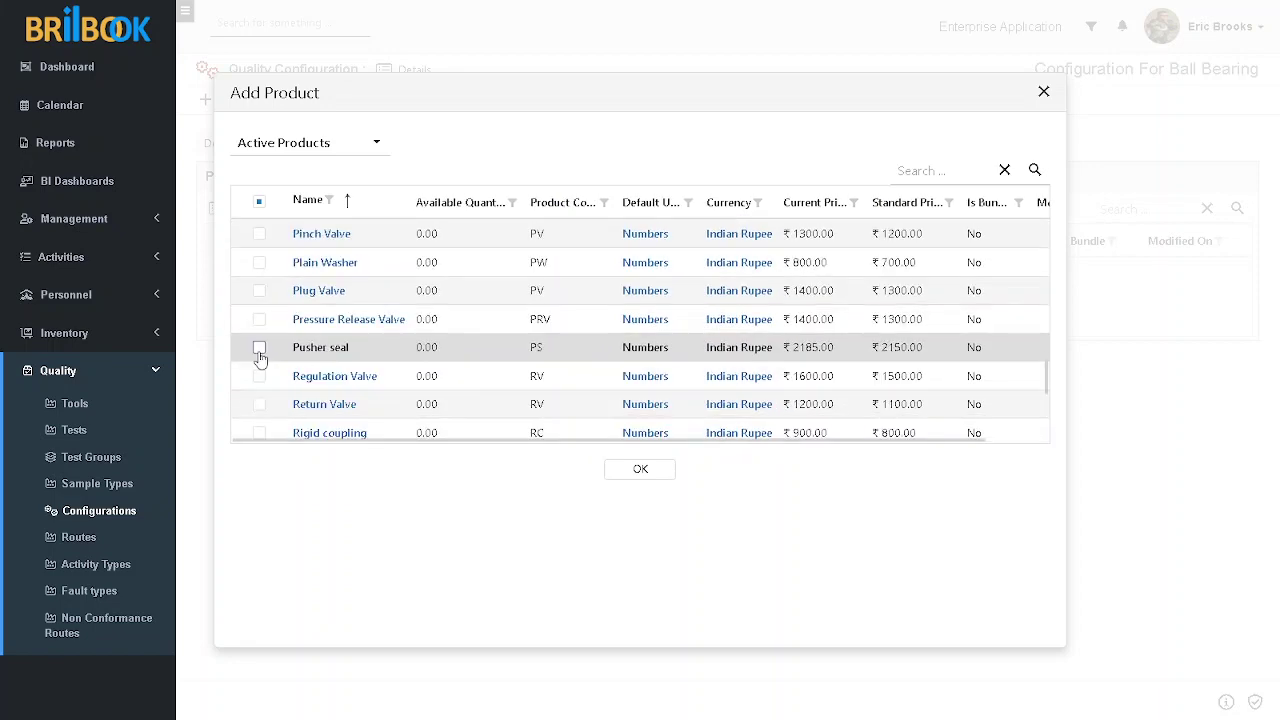
scroll(259, 358, down, 1)
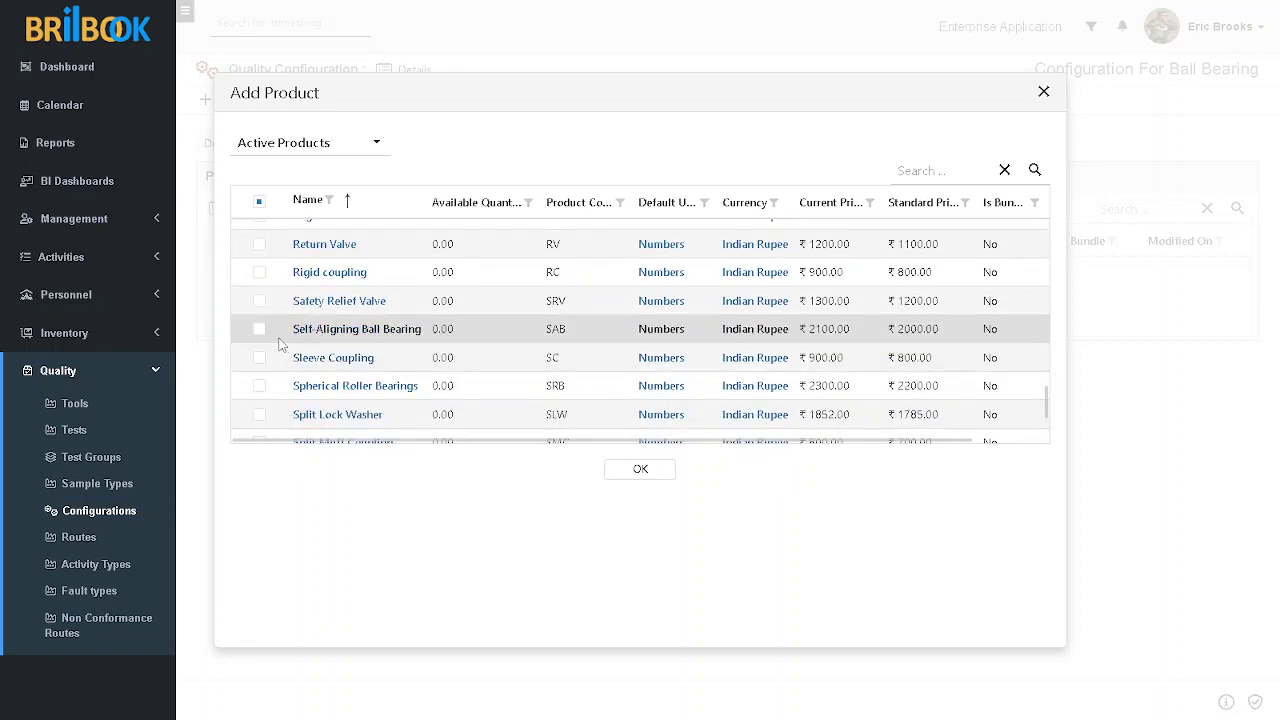
click(260, 330)
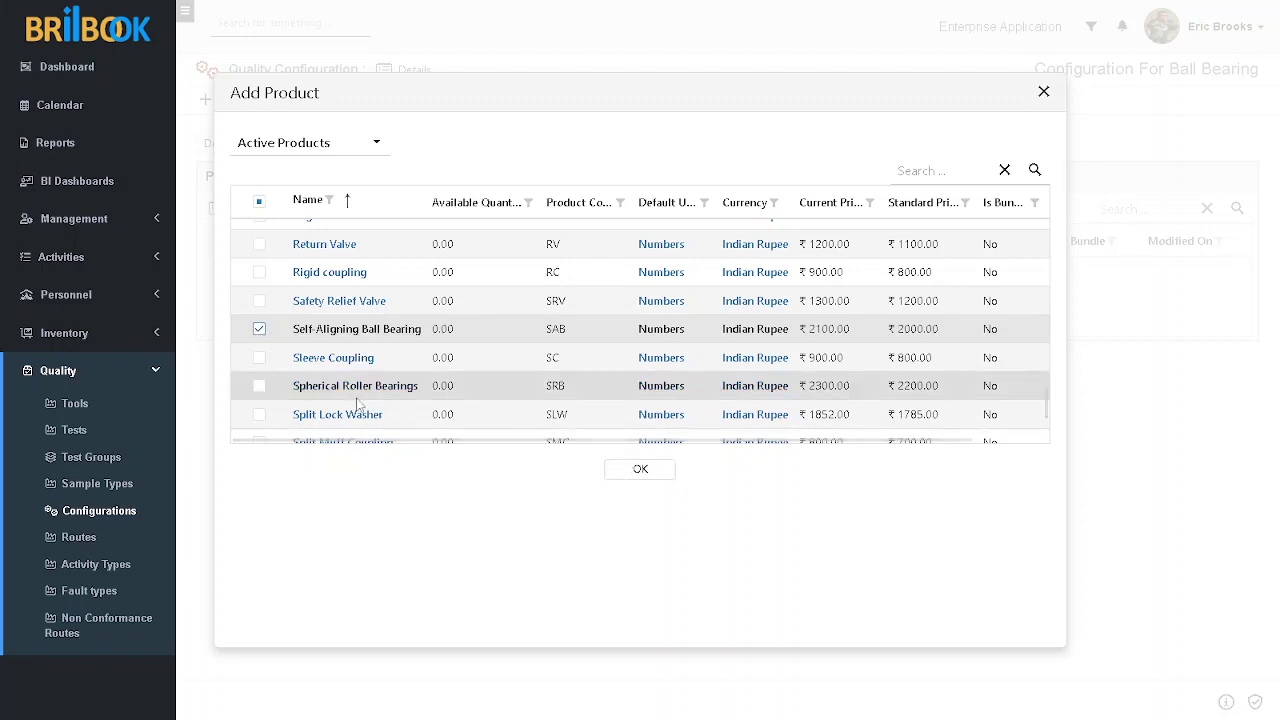
click(260, 386)
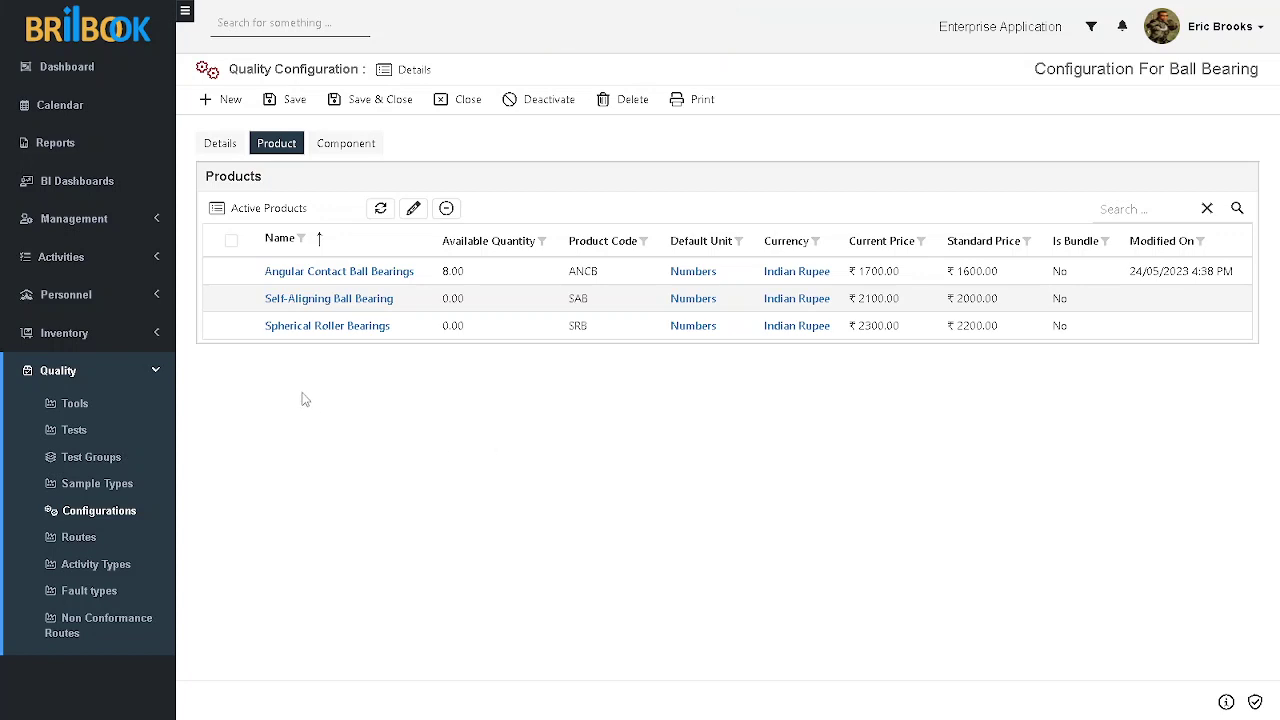
Link the Actuator and Body components to the ball bearing configuration
click(341, 146)
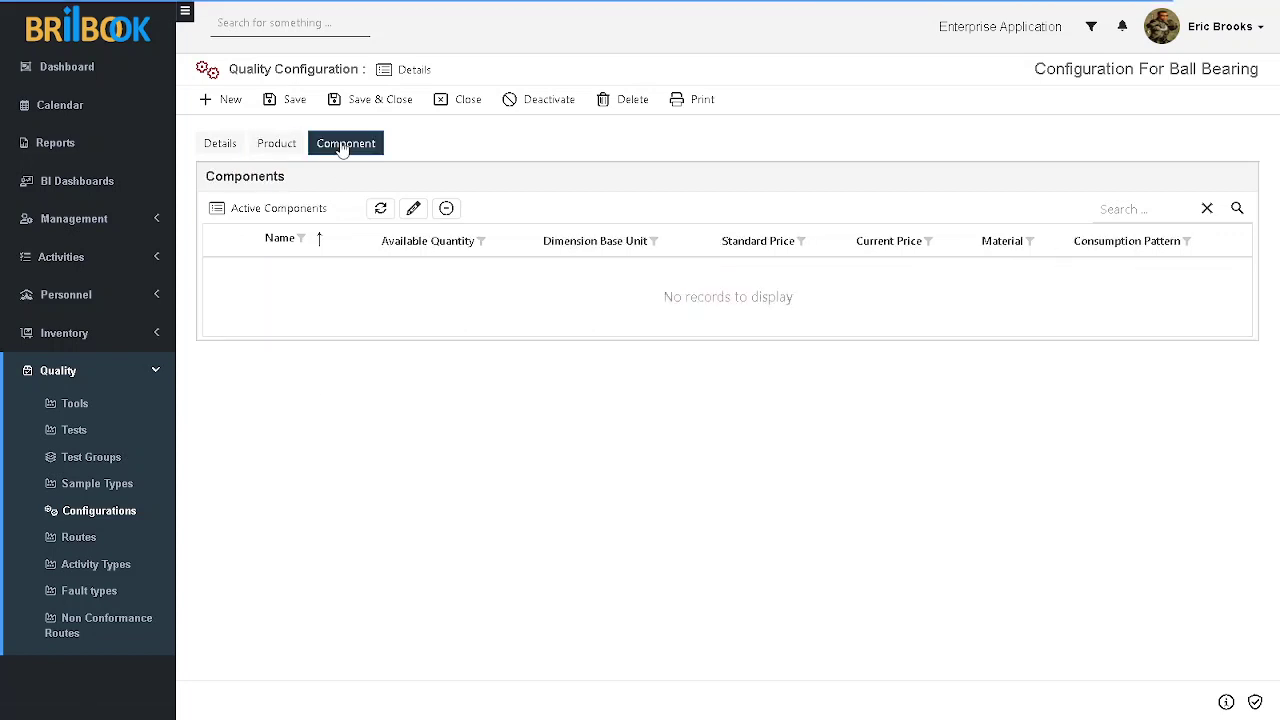
click(411, 211)
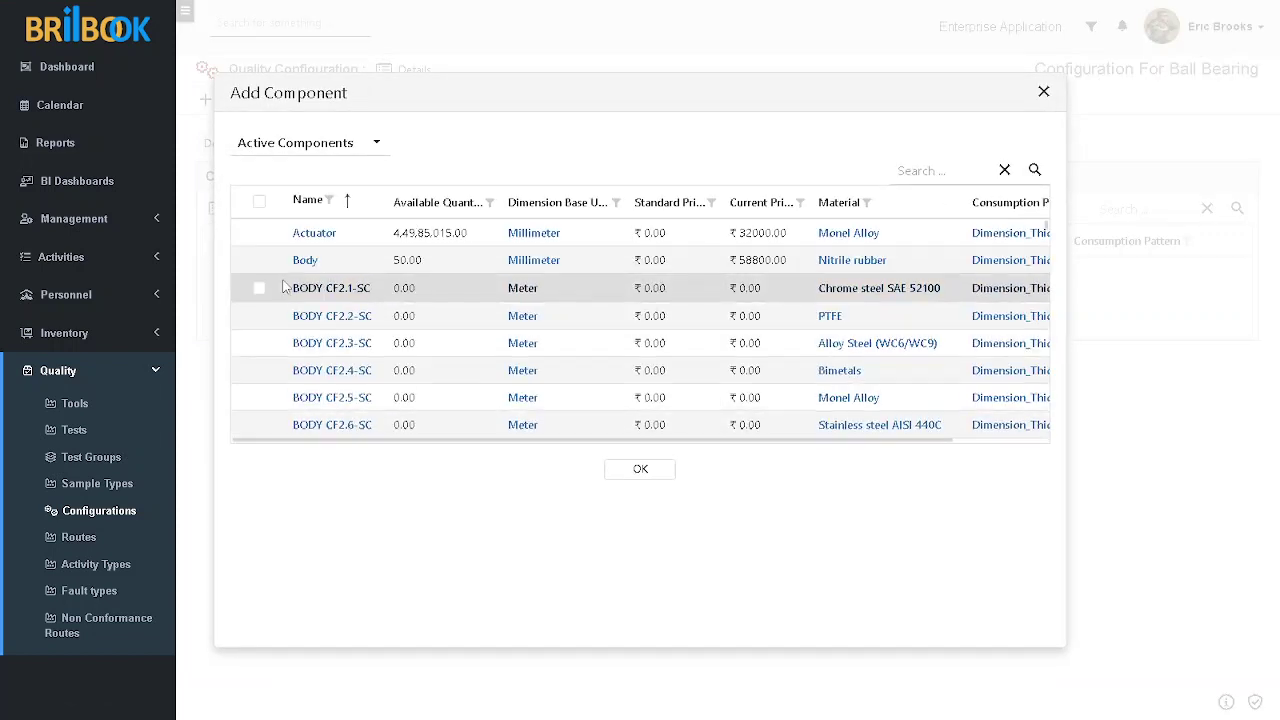
click(259, 233)
click(260, 262)
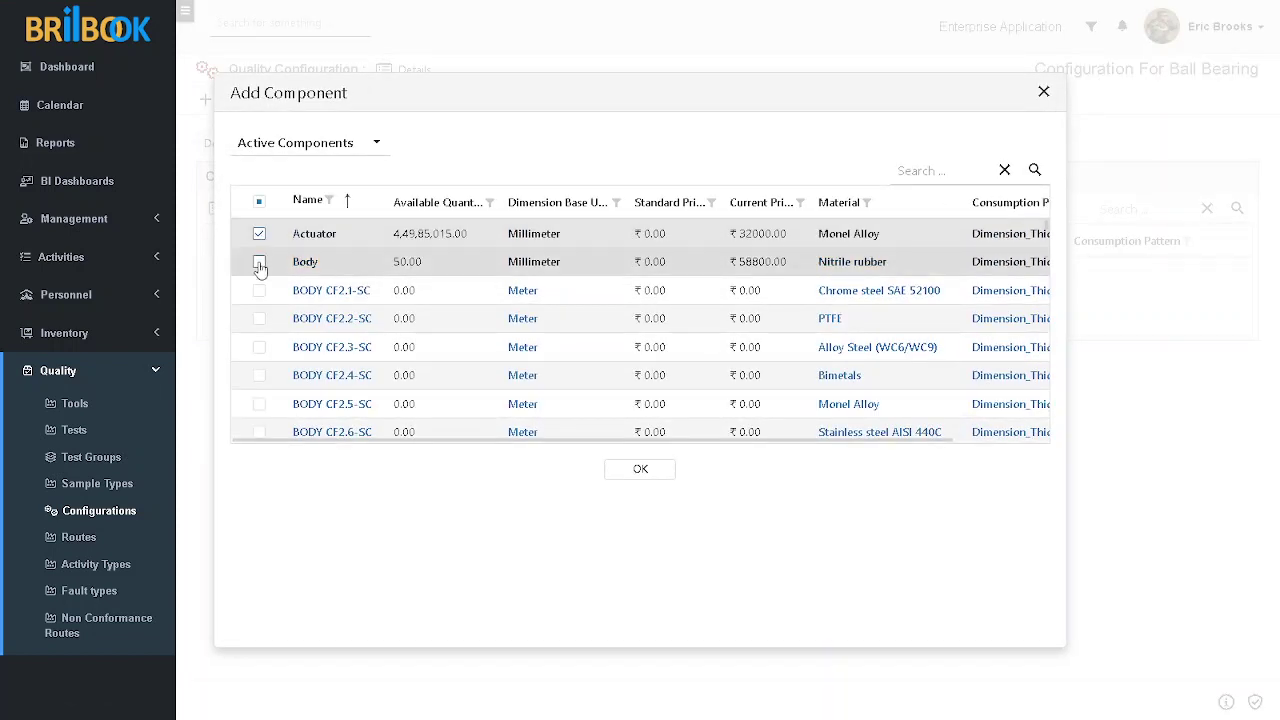
click(640, 471)
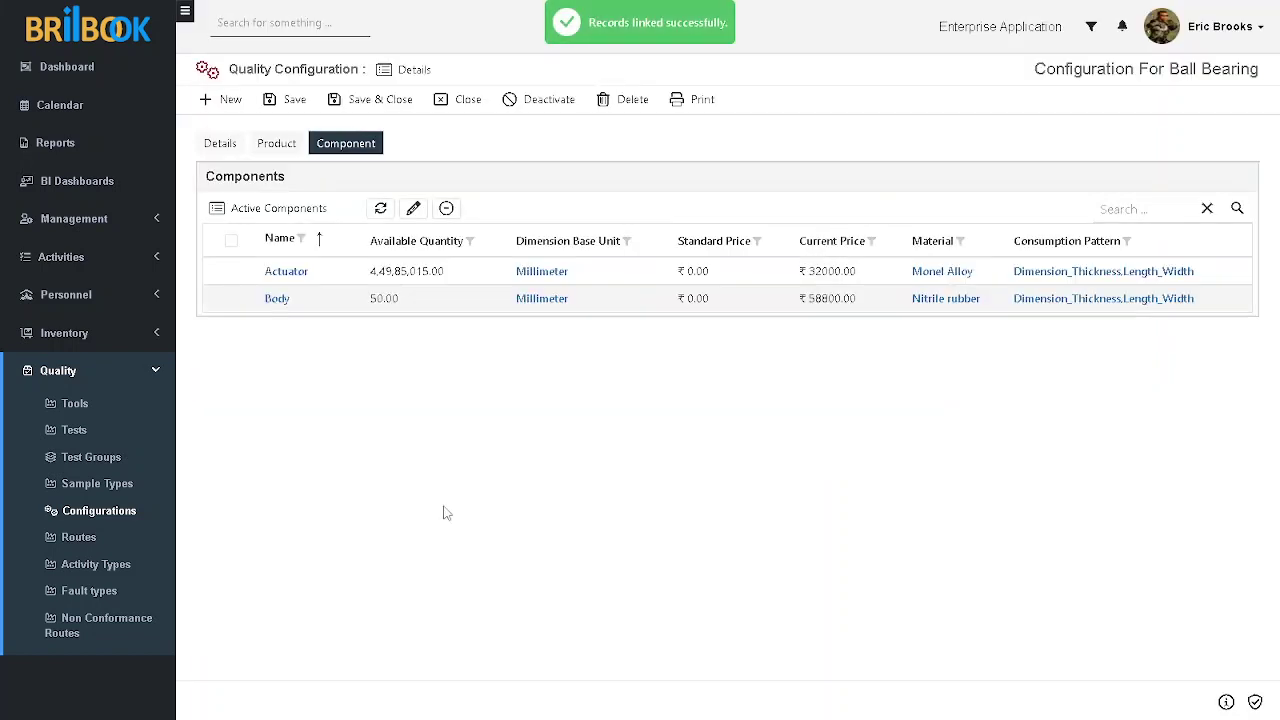
Set the ball bearing configuration's status to Activated and save it
click(284, 146)
click(217, 144)
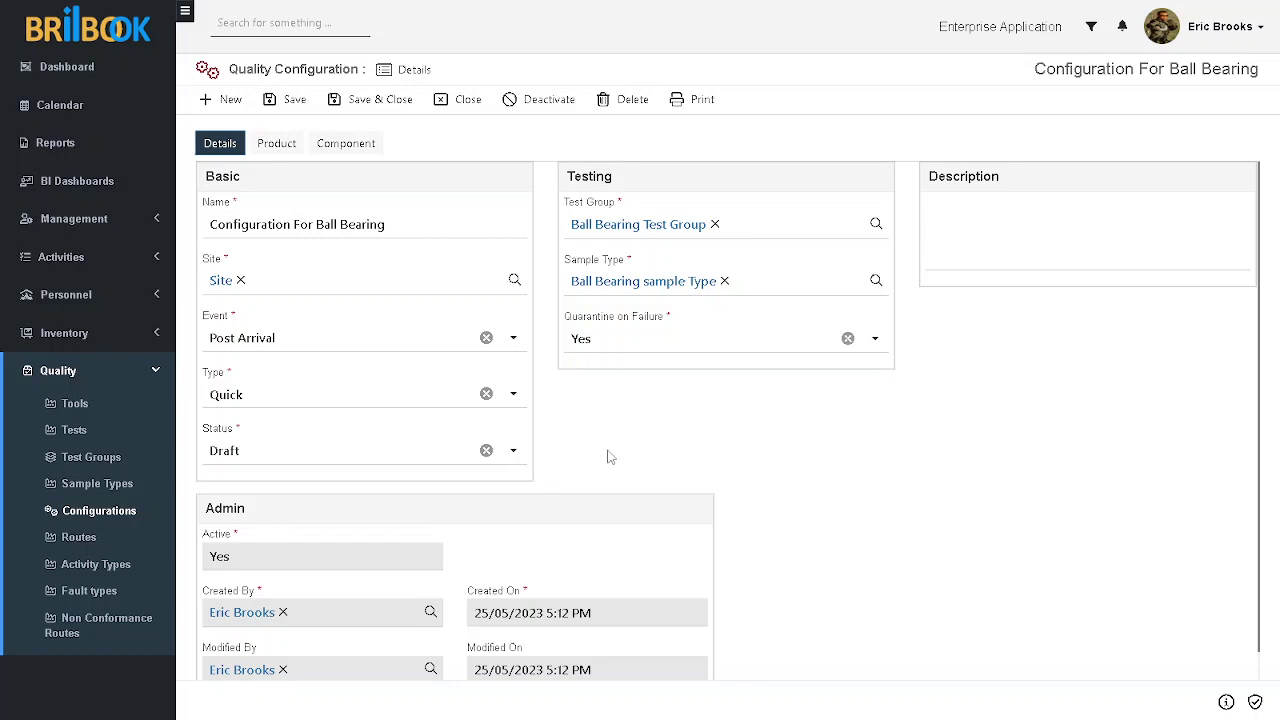
click(328, 458)
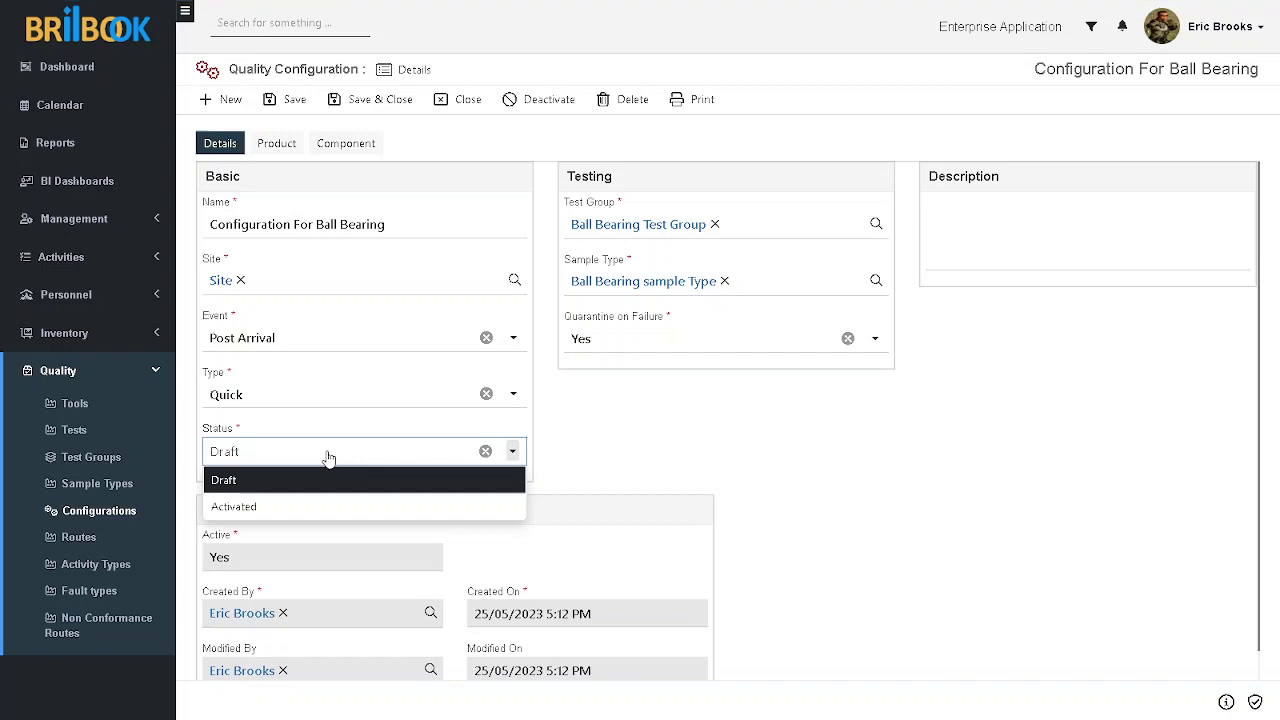
click(276, 508)
click(624, 459)
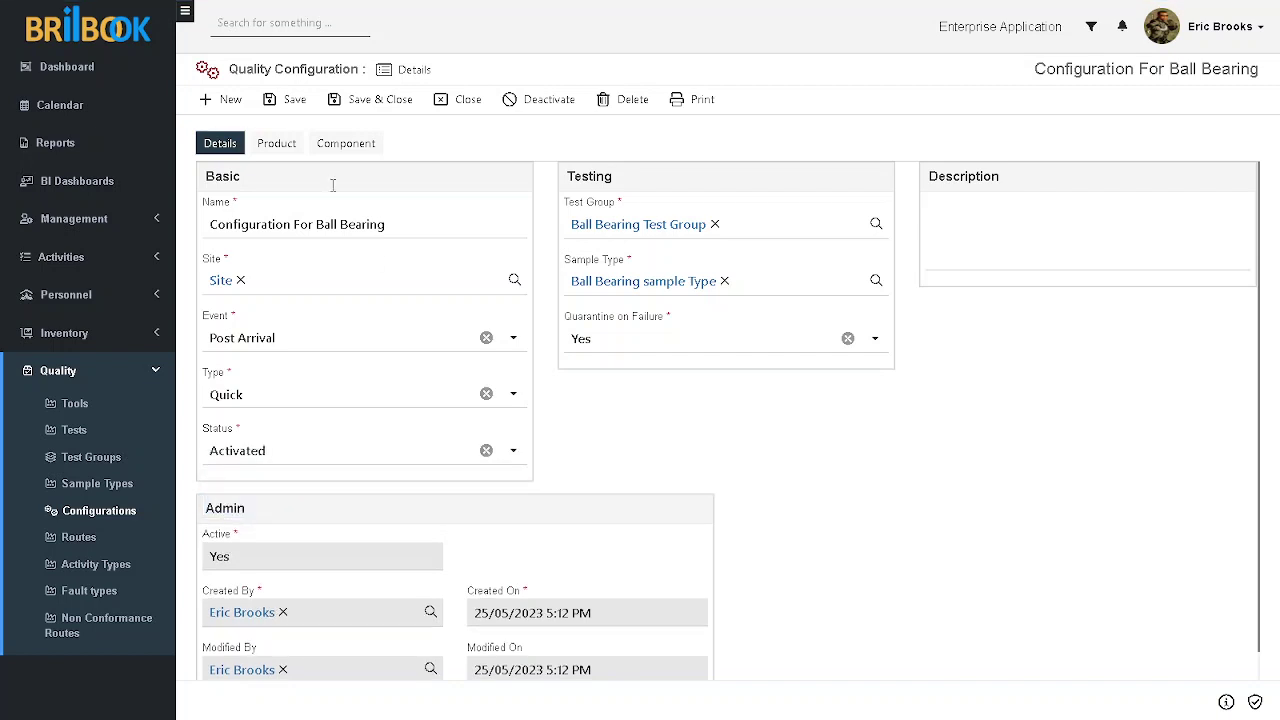
click(294, 101)
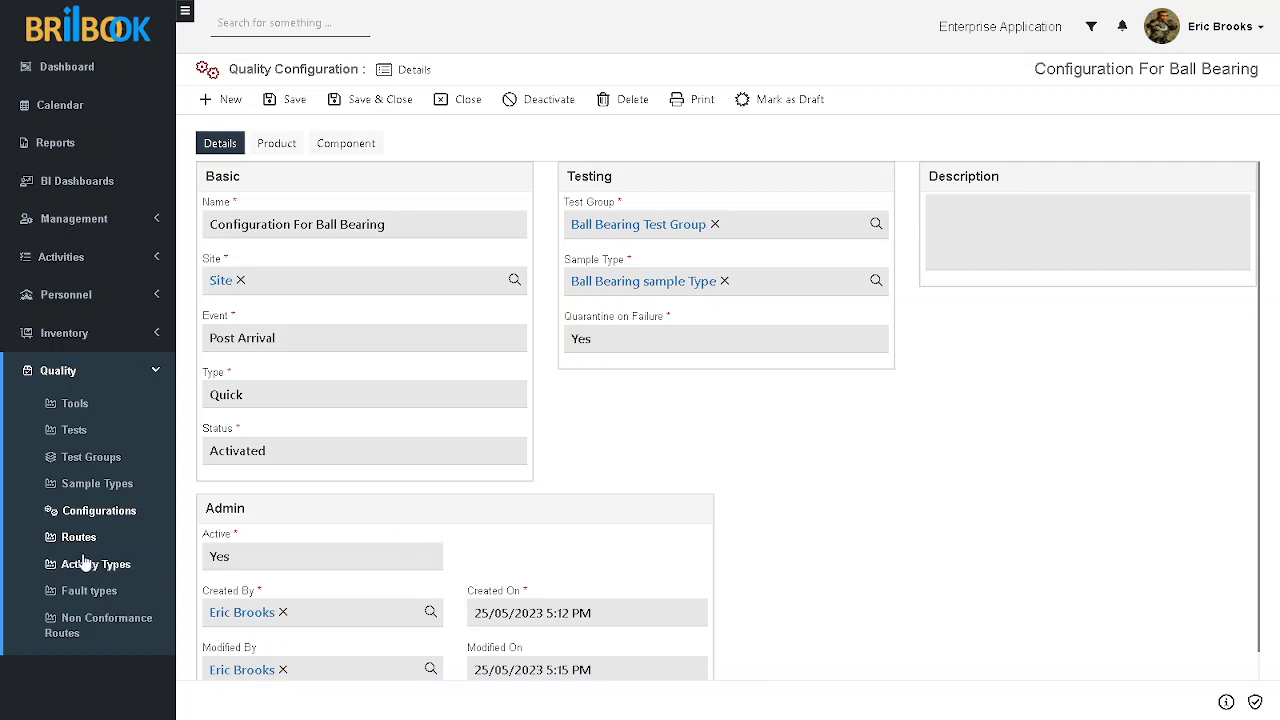
Create another quality configuration and name it "Configuration Data_Valve_Full Type"
click(106, 510)
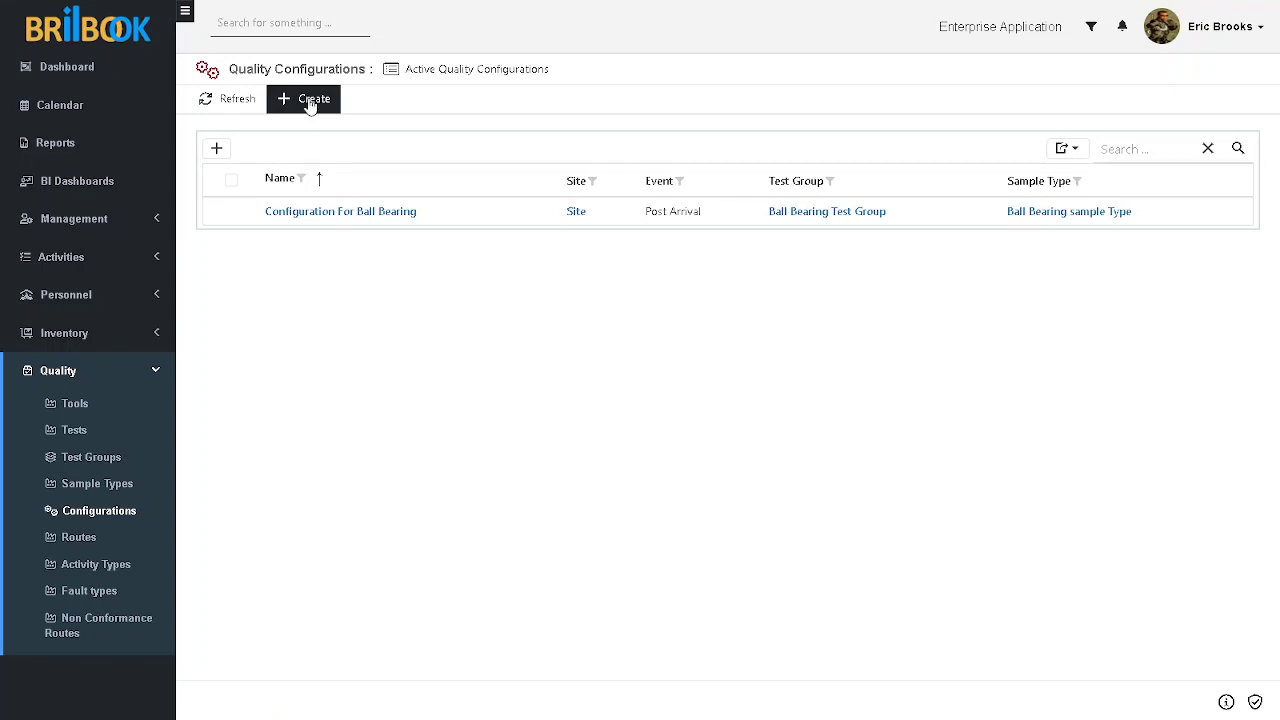
click(310, 104)
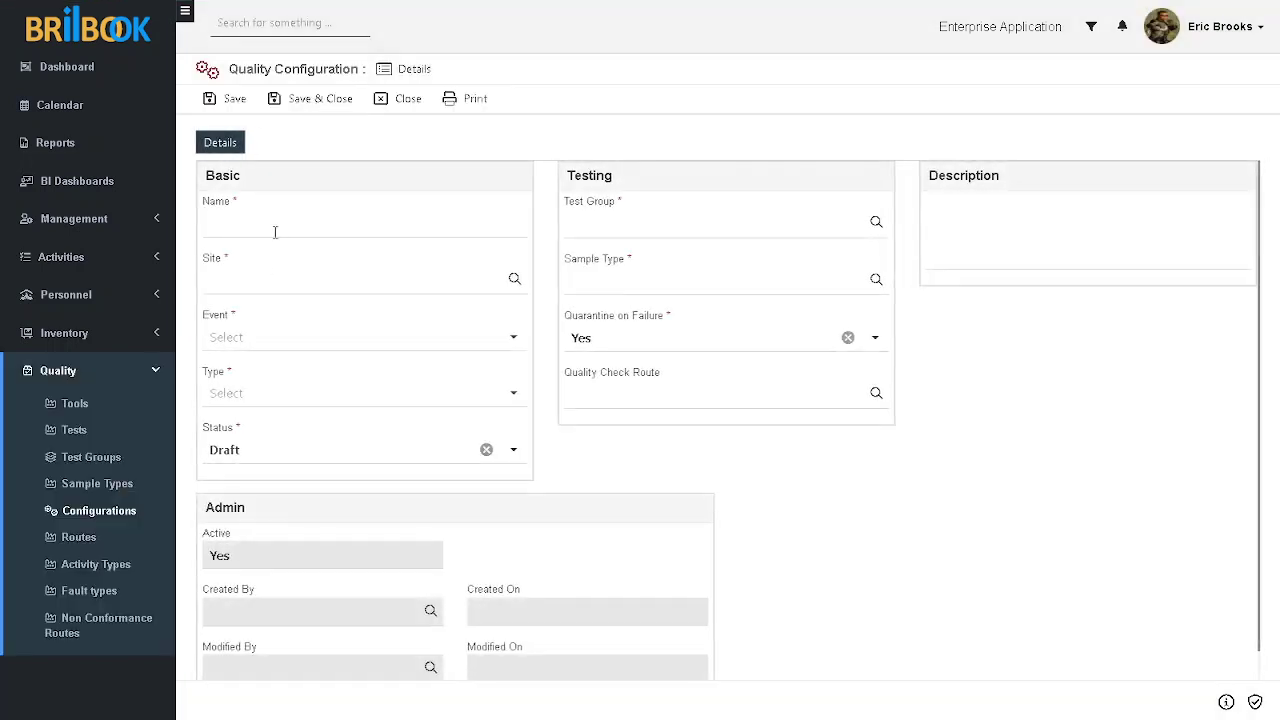
click(274, 230)
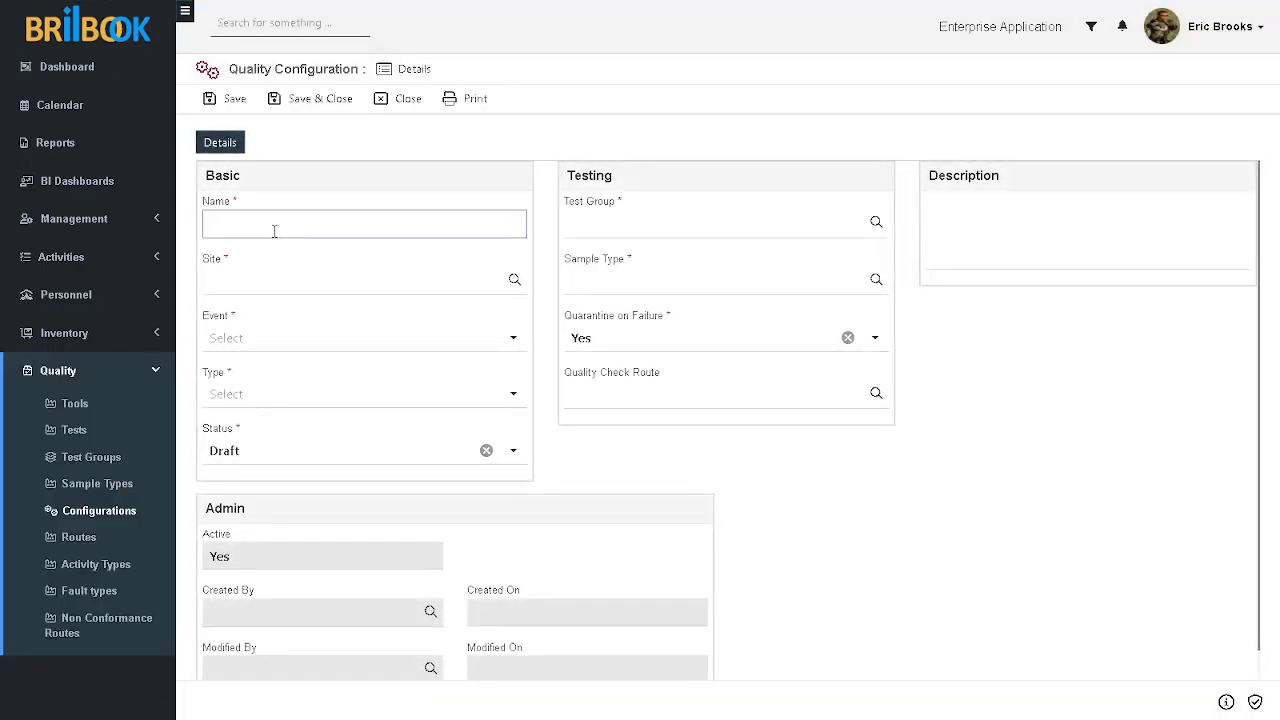
text(Co)
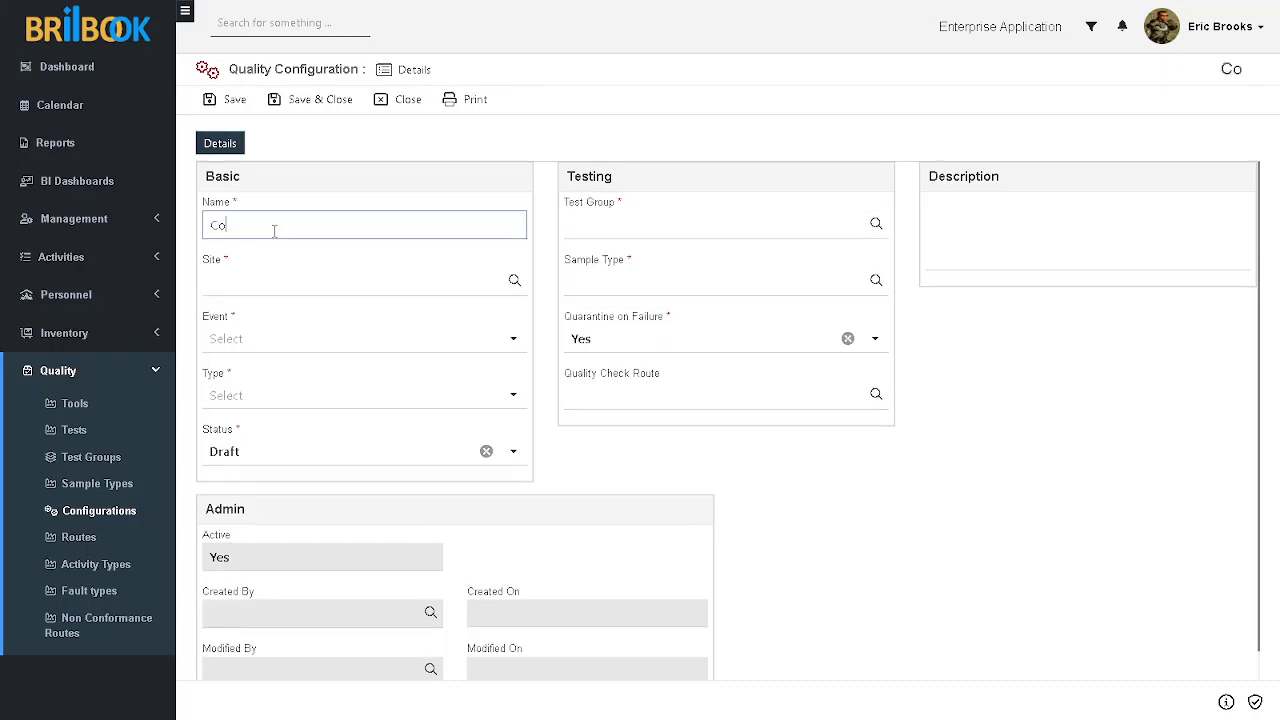
text(nfiguration )
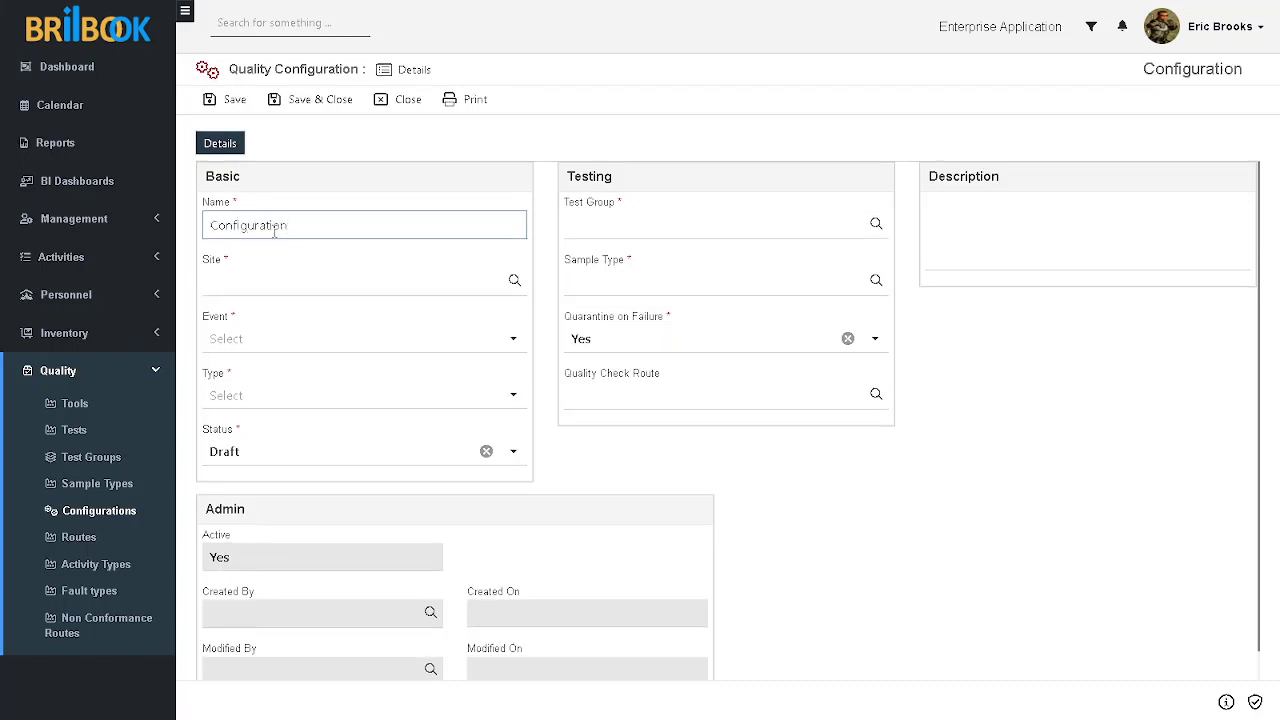
text(Data )
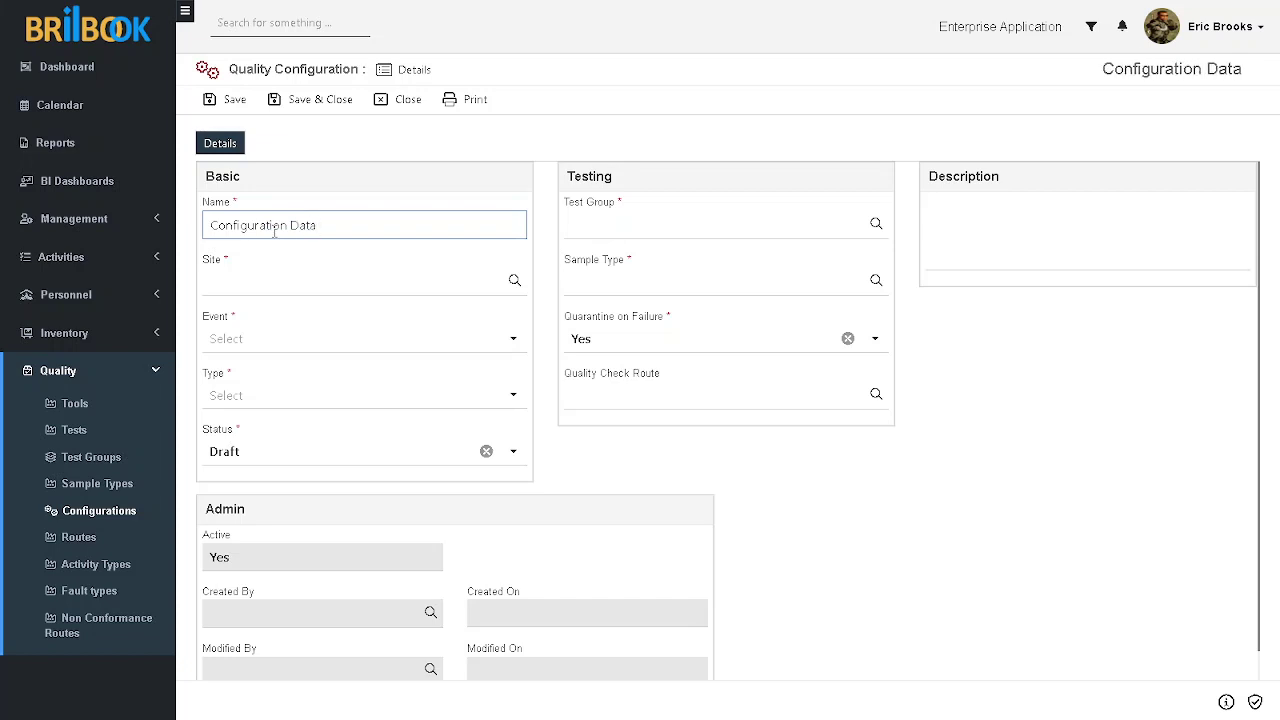
text(_Valve)
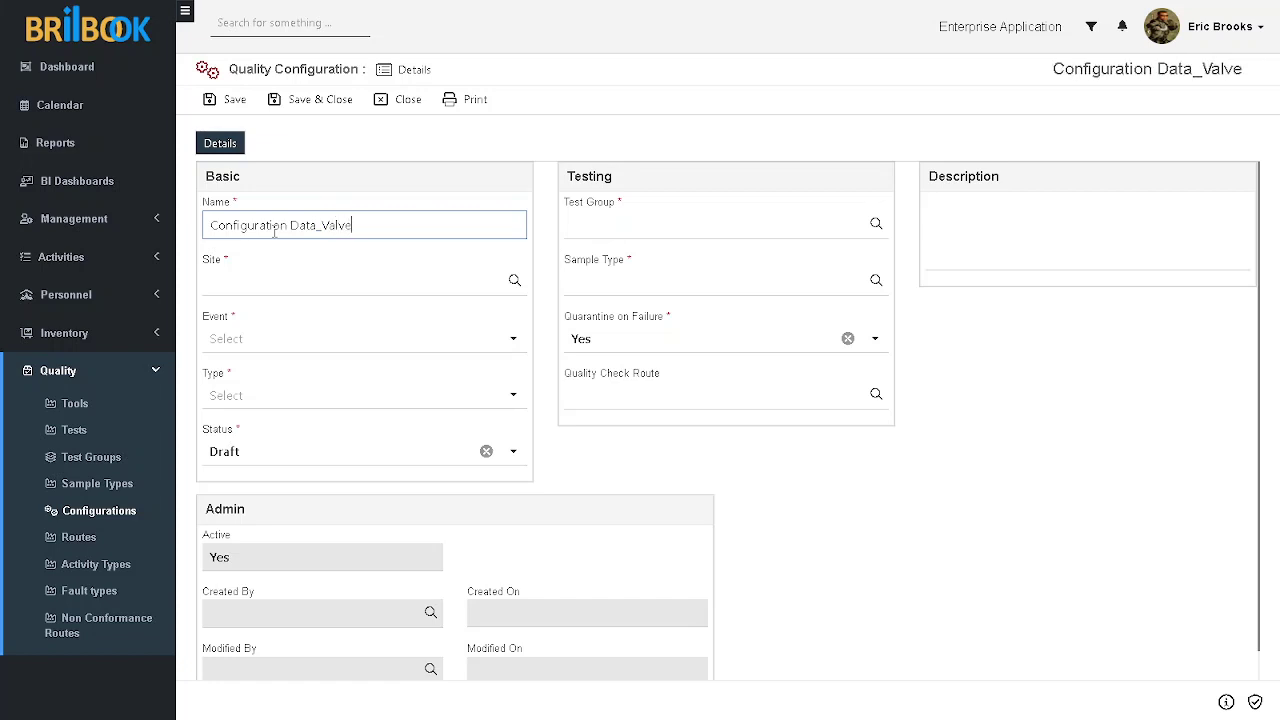
text(_Fu)
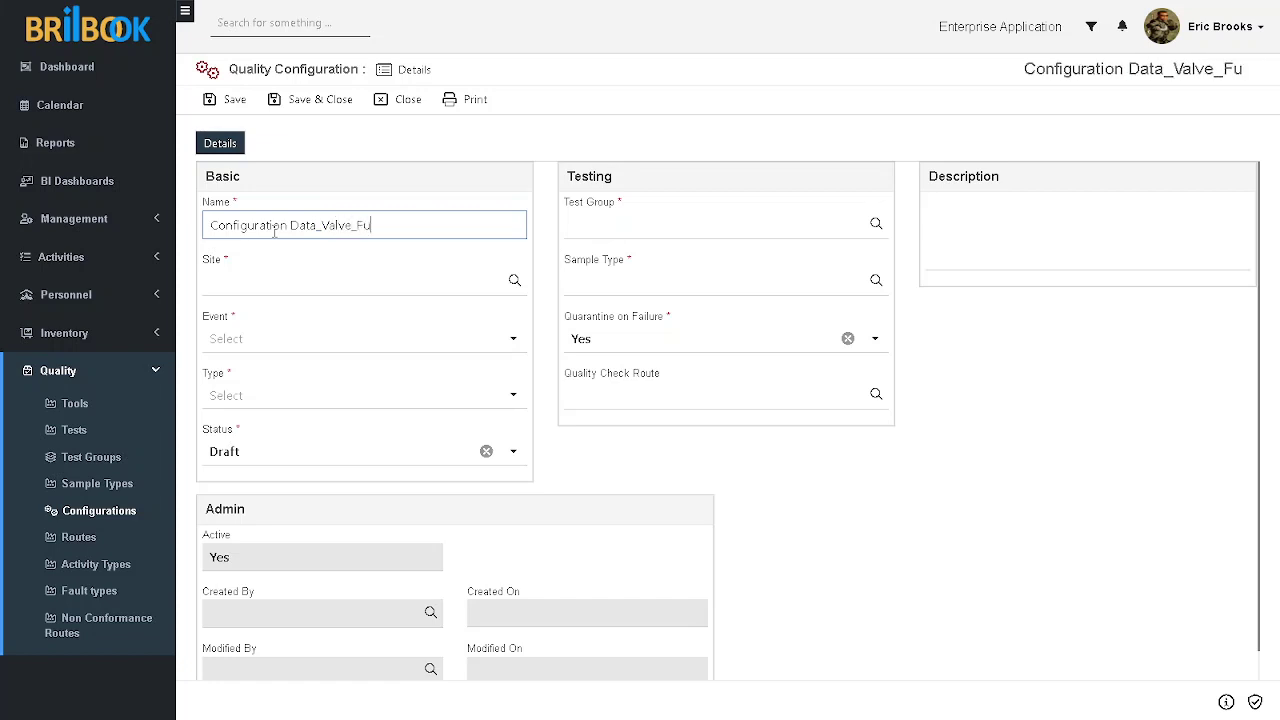
text(ll Ty)
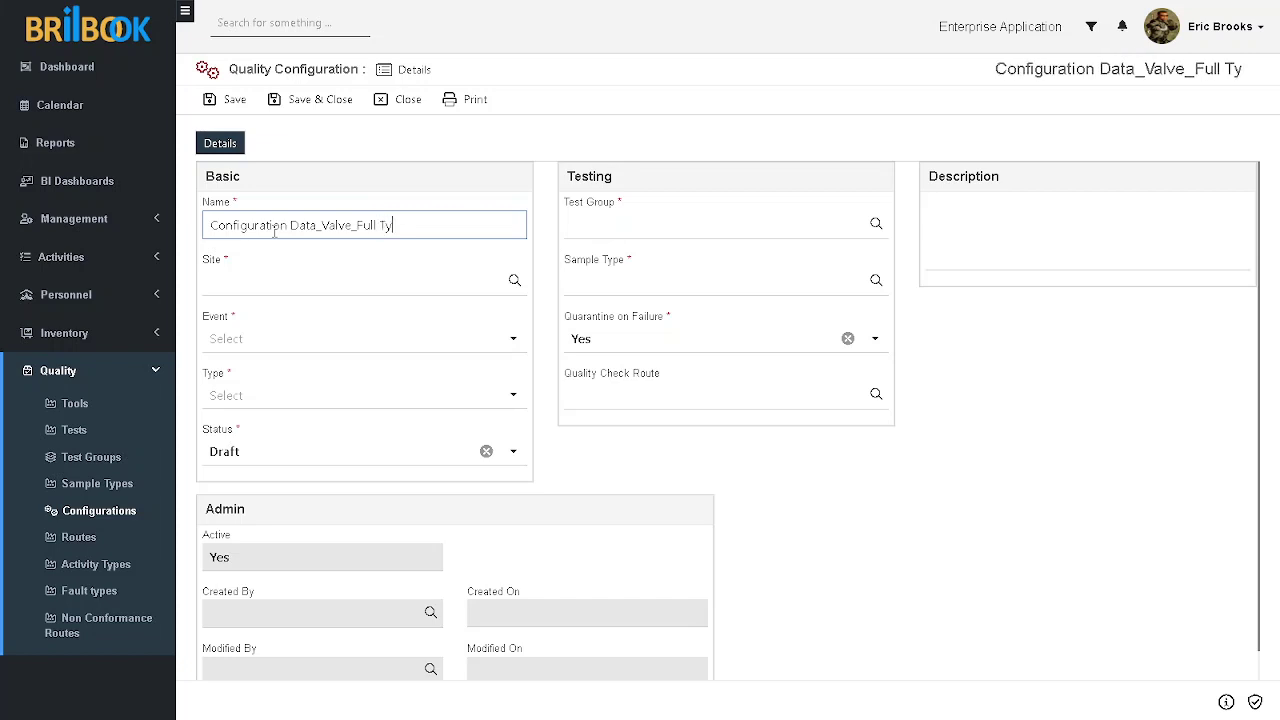
text(pe)
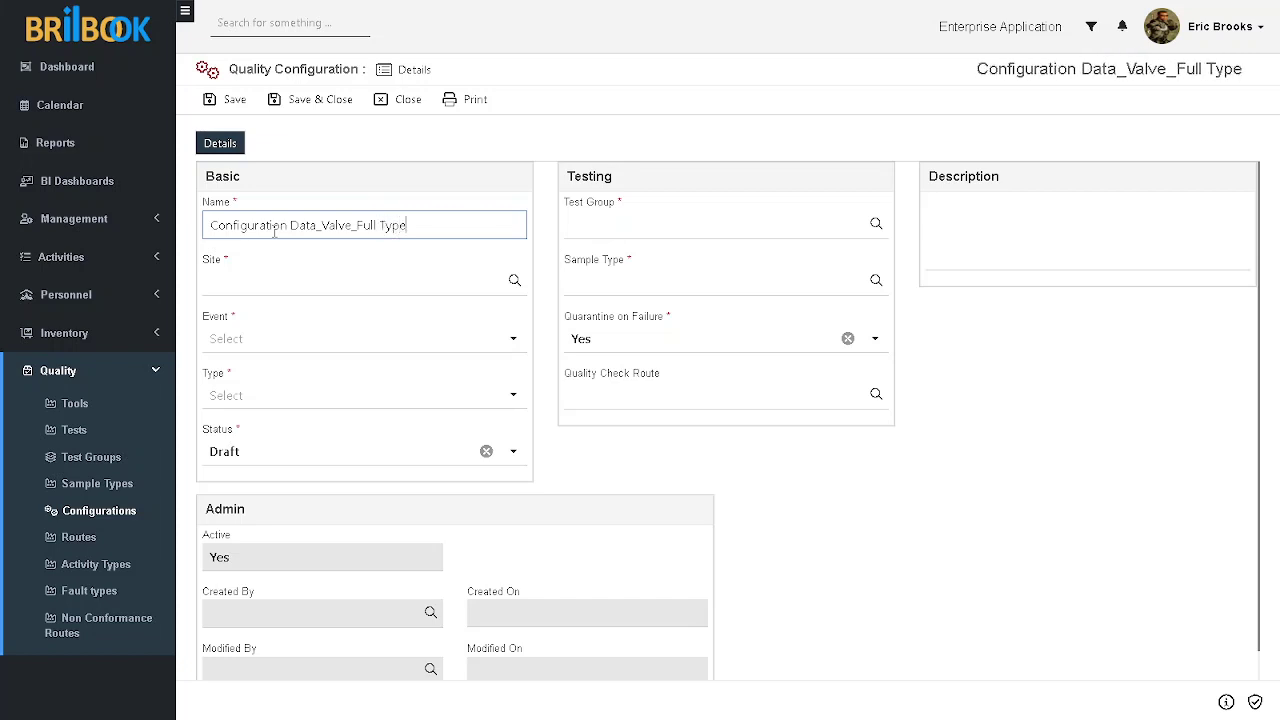
Assign "Site" as the valve configuration's site and set its event to Post Arrival
click(309, 284)
click(272, 348)
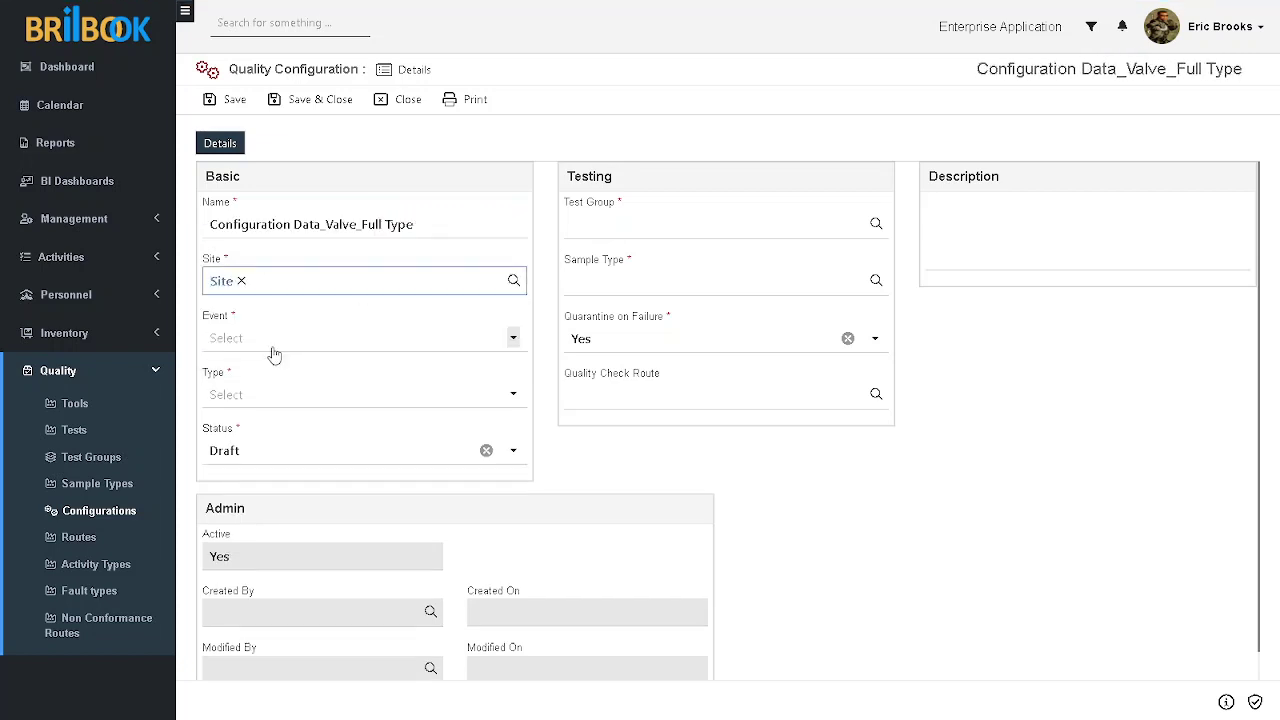
click(273, 345)
click(254, 369)
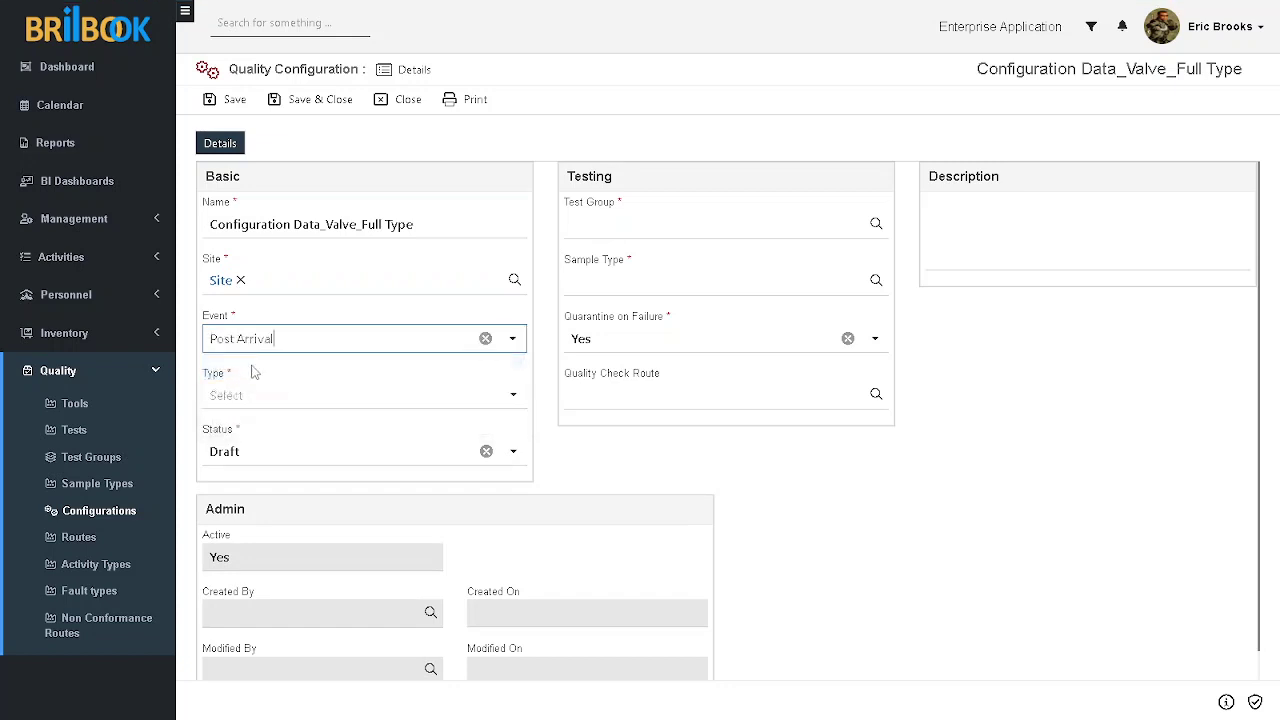
Set the valve configuration's type to Full
click(280, 398)
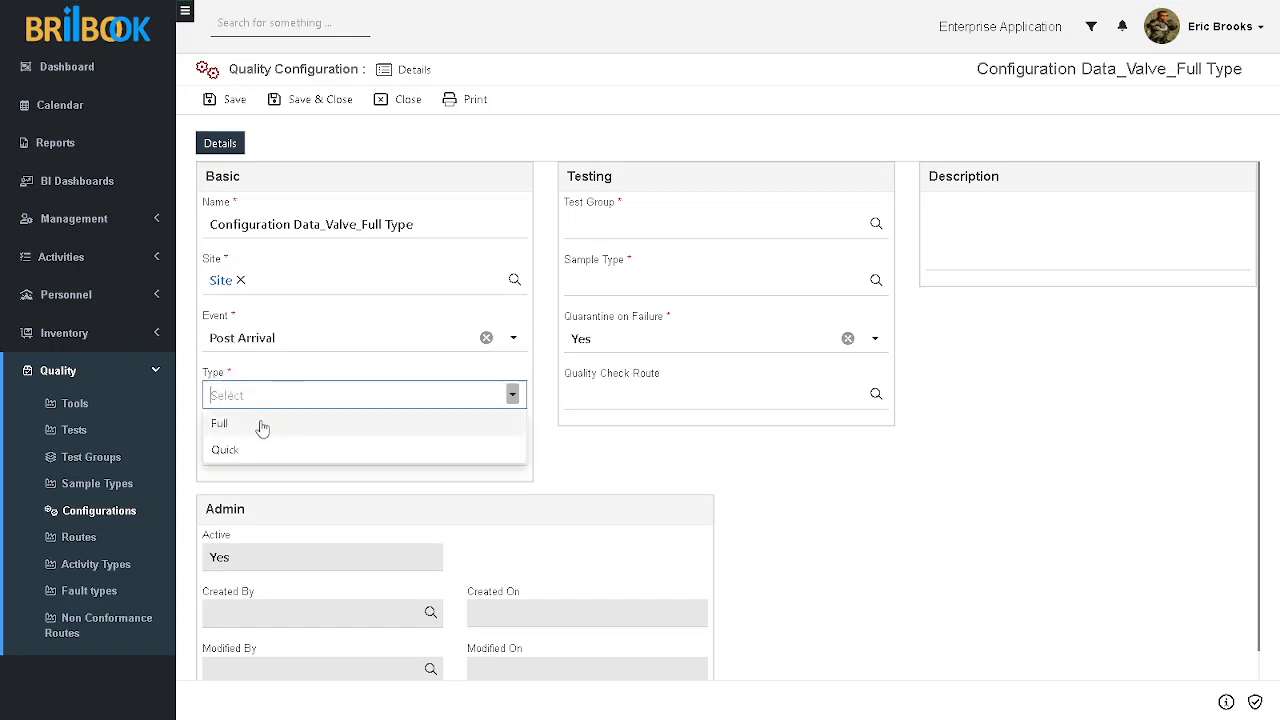
click(323, 346)
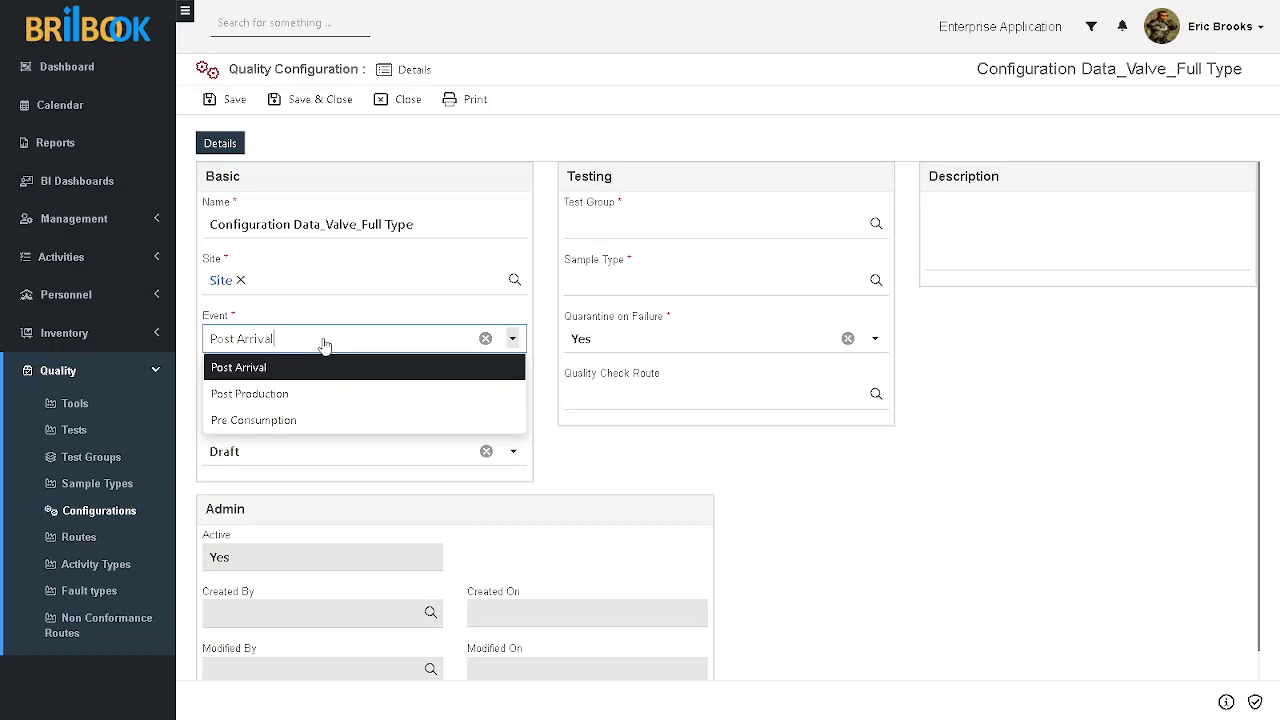
click(642, 455)
click(320, 397)
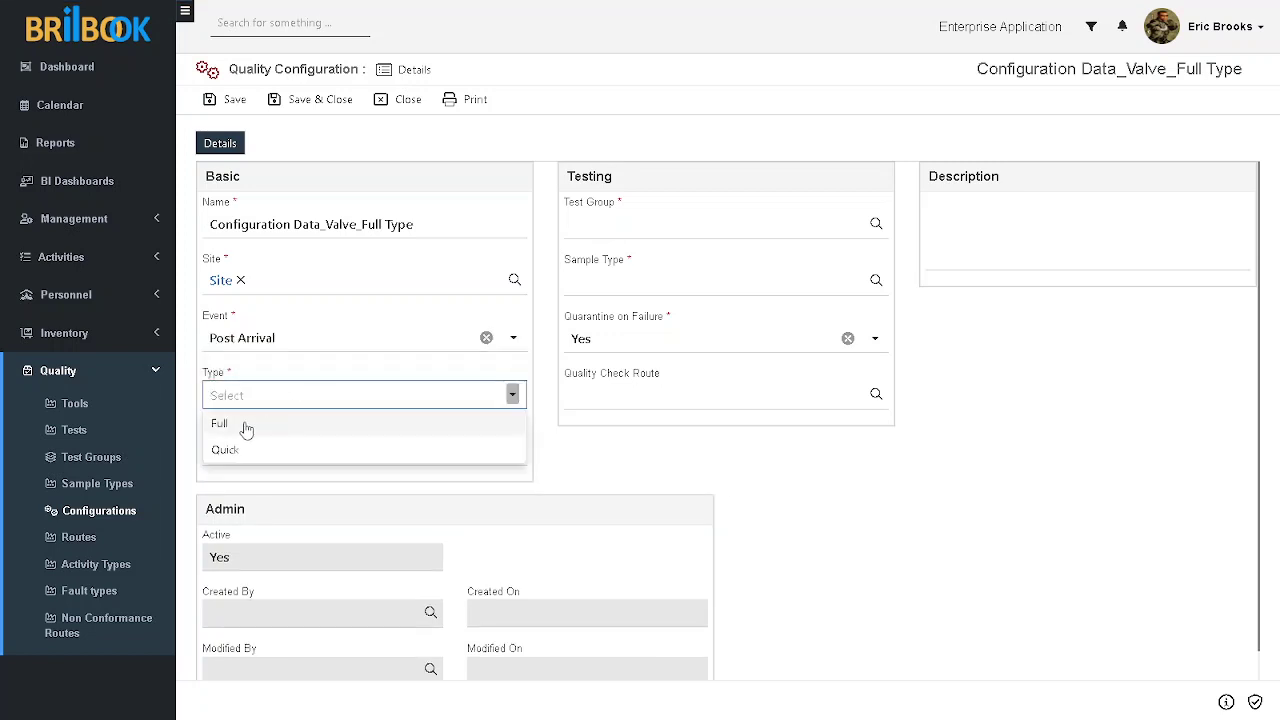
click(245, 430)
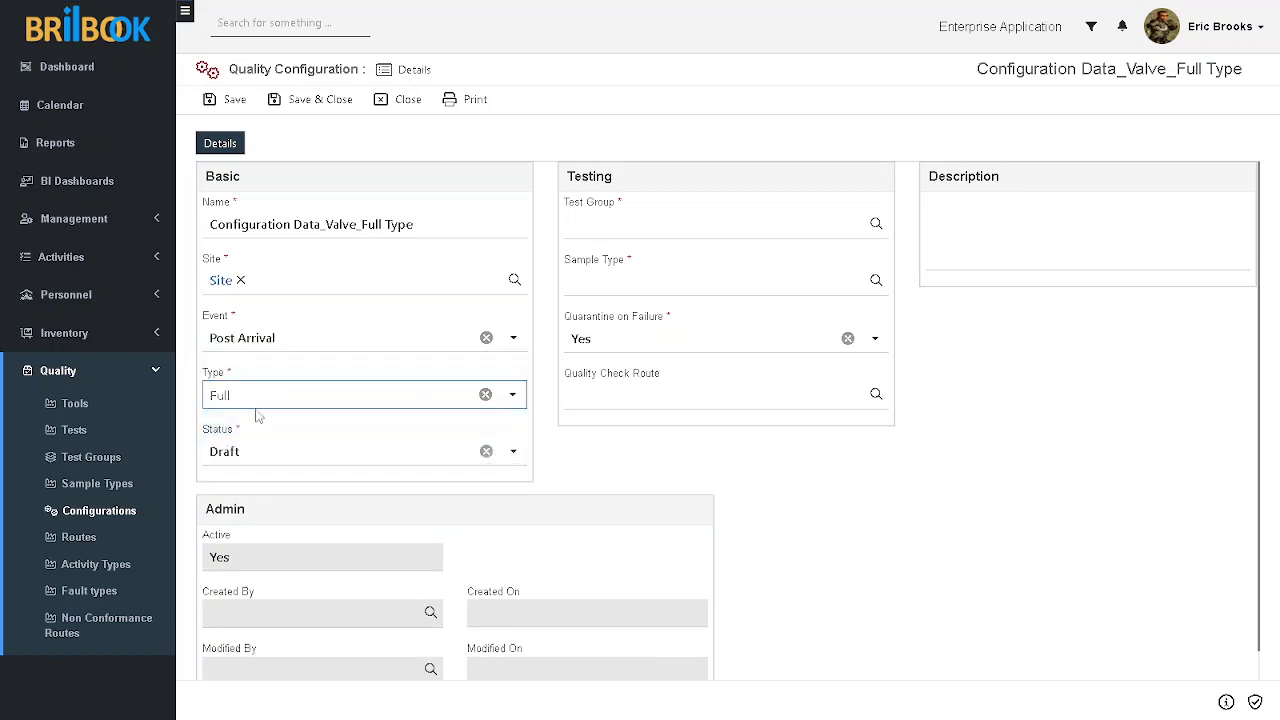
click(652, 485)
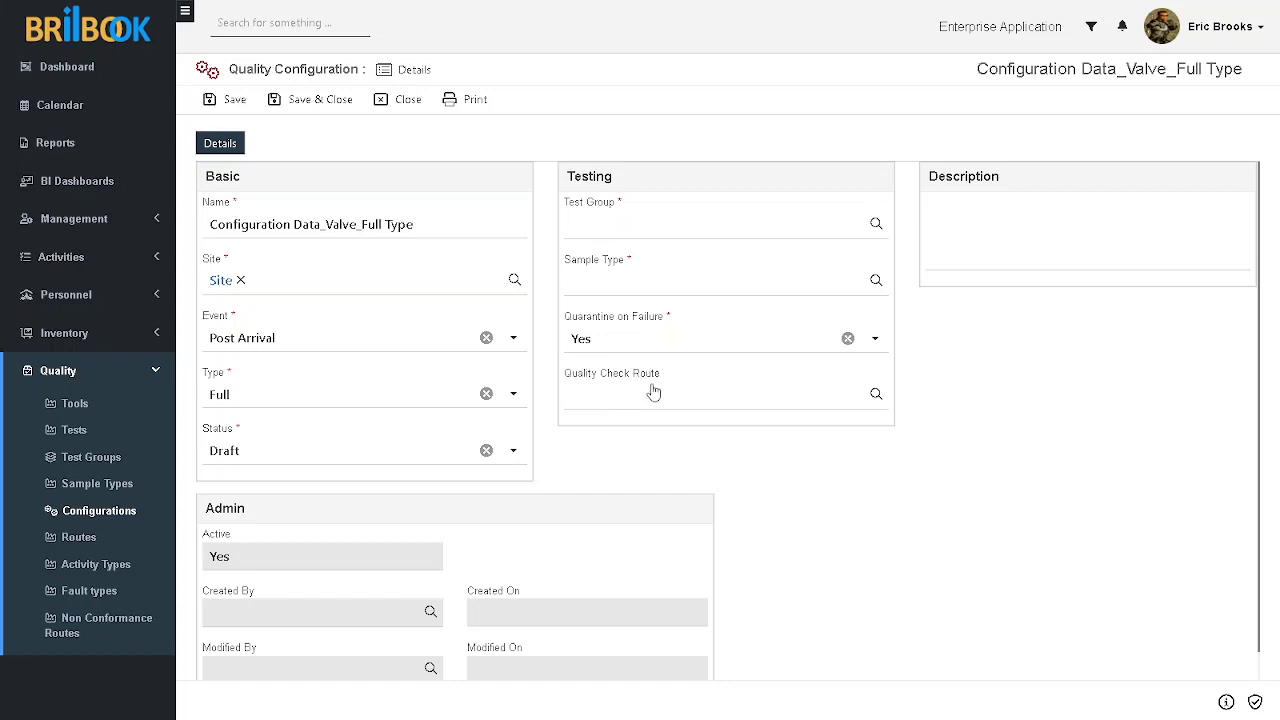
Assign "Ball Bearing Test Group" as the valve configuration's test group and "Ball Bearing sample Type" as its sample type
click(633, 228)
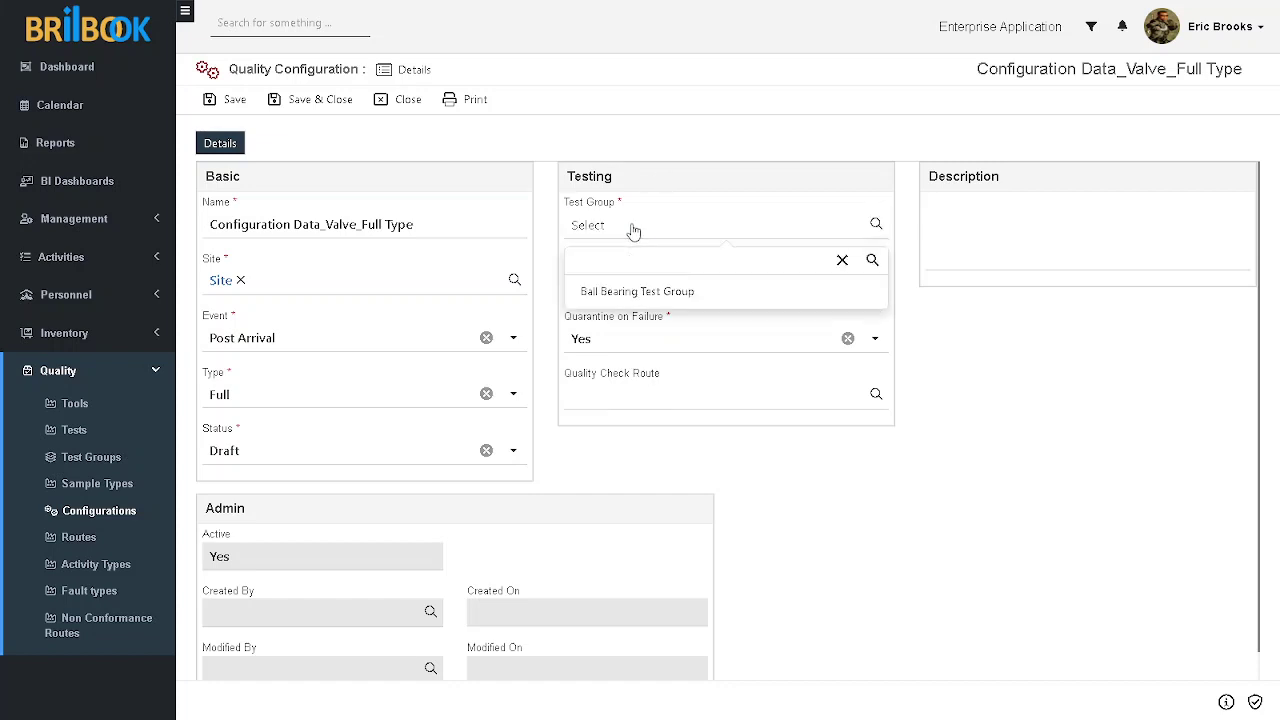
click(665, 290)
click(654, 282)
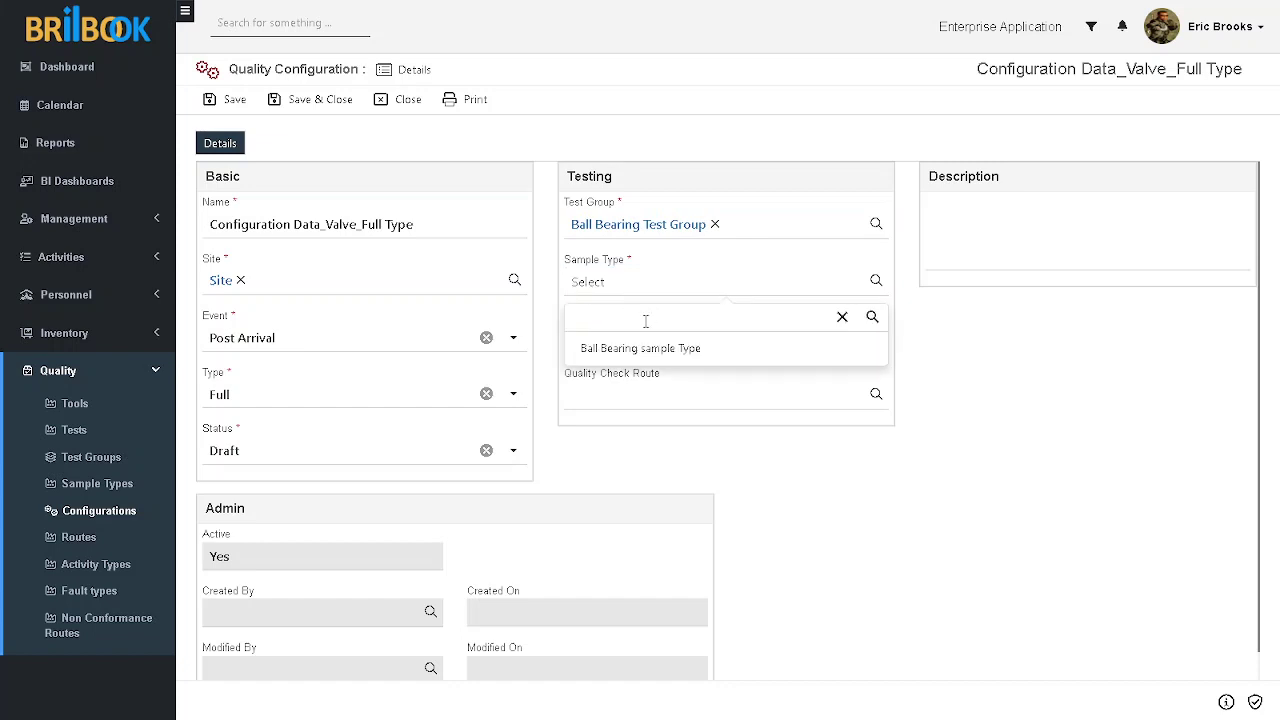
click(706, 365)
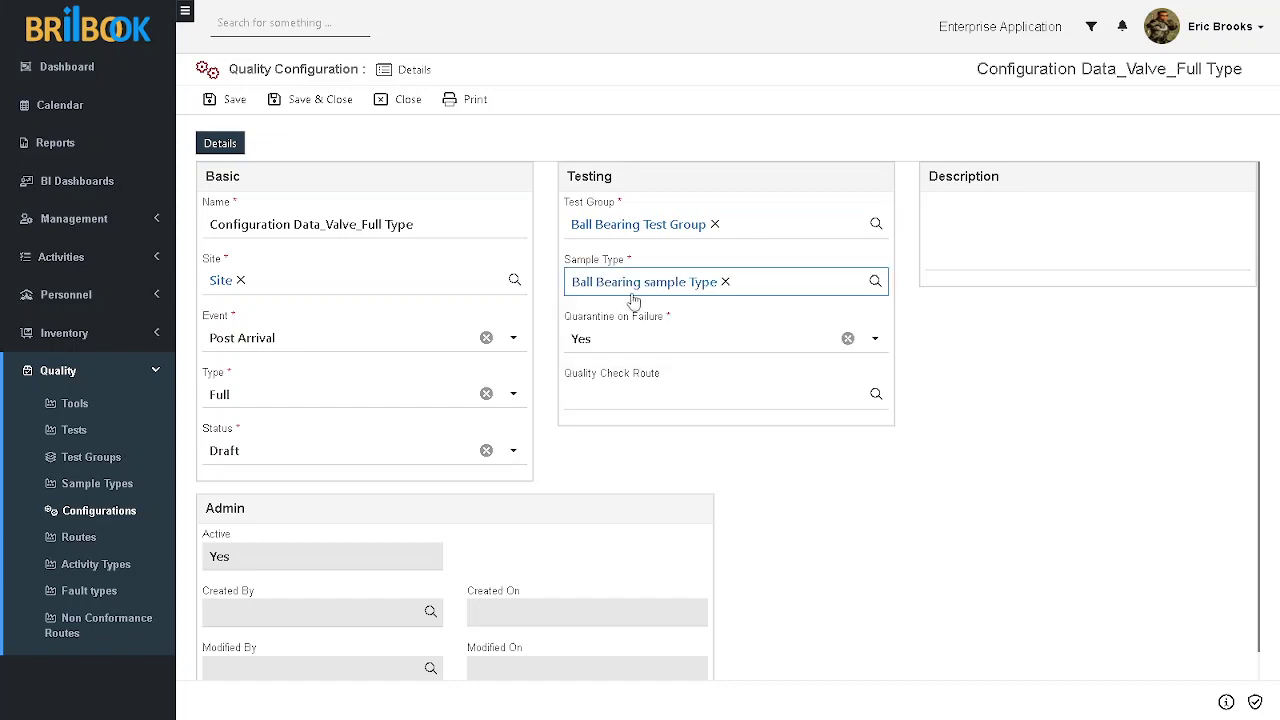
Set the valve configuration's quality check route to "Quality Route_Ball Bearing" and save the record
click(708, 400)
click(666, 463)
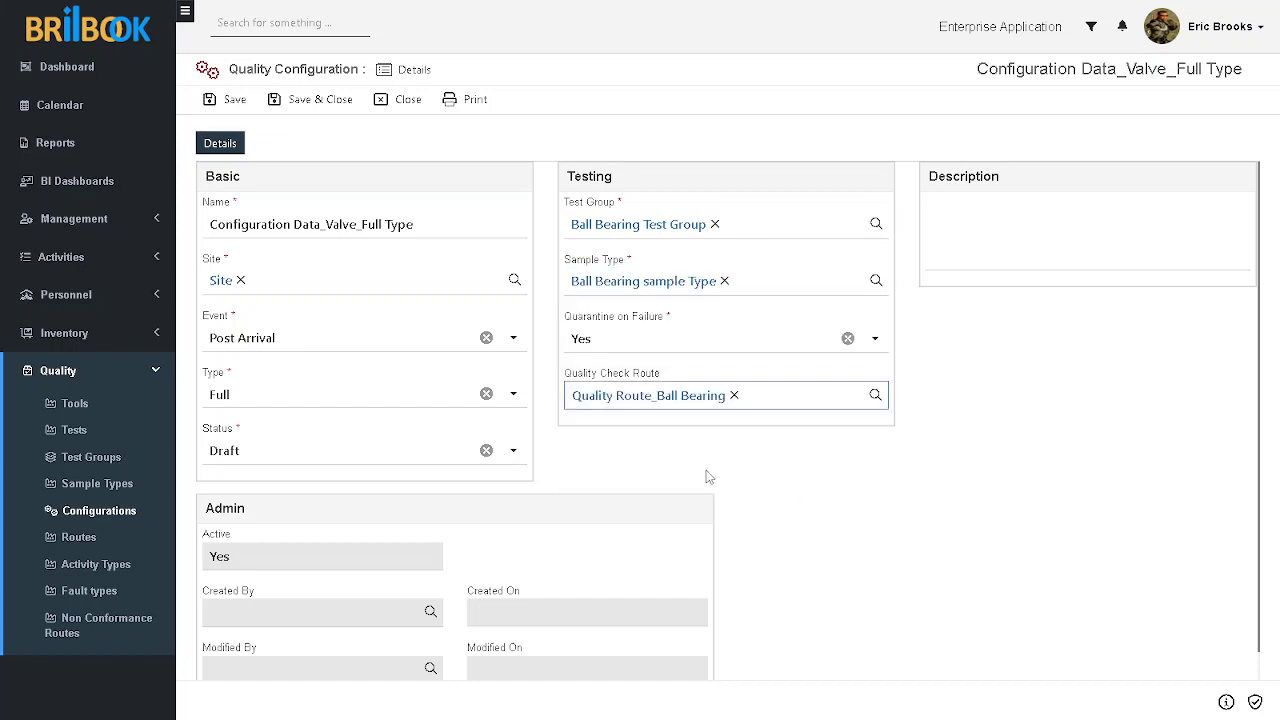
click(708, 462)
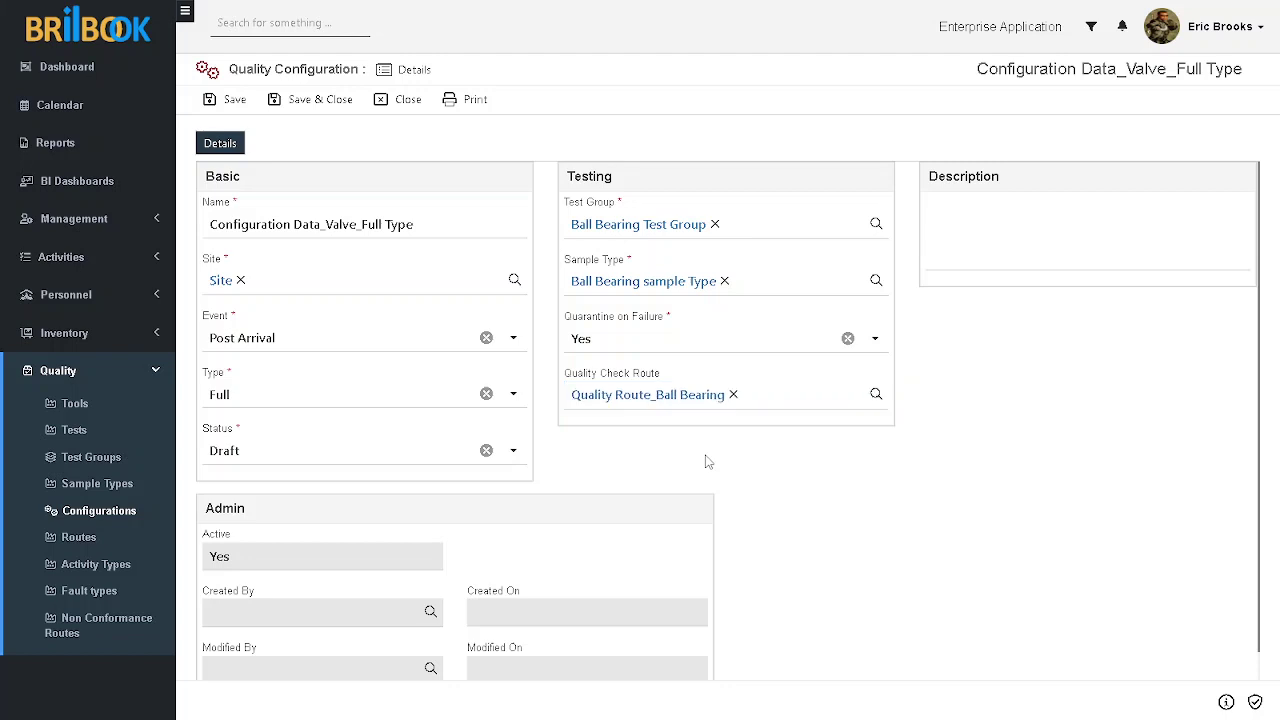
click(231, 104)
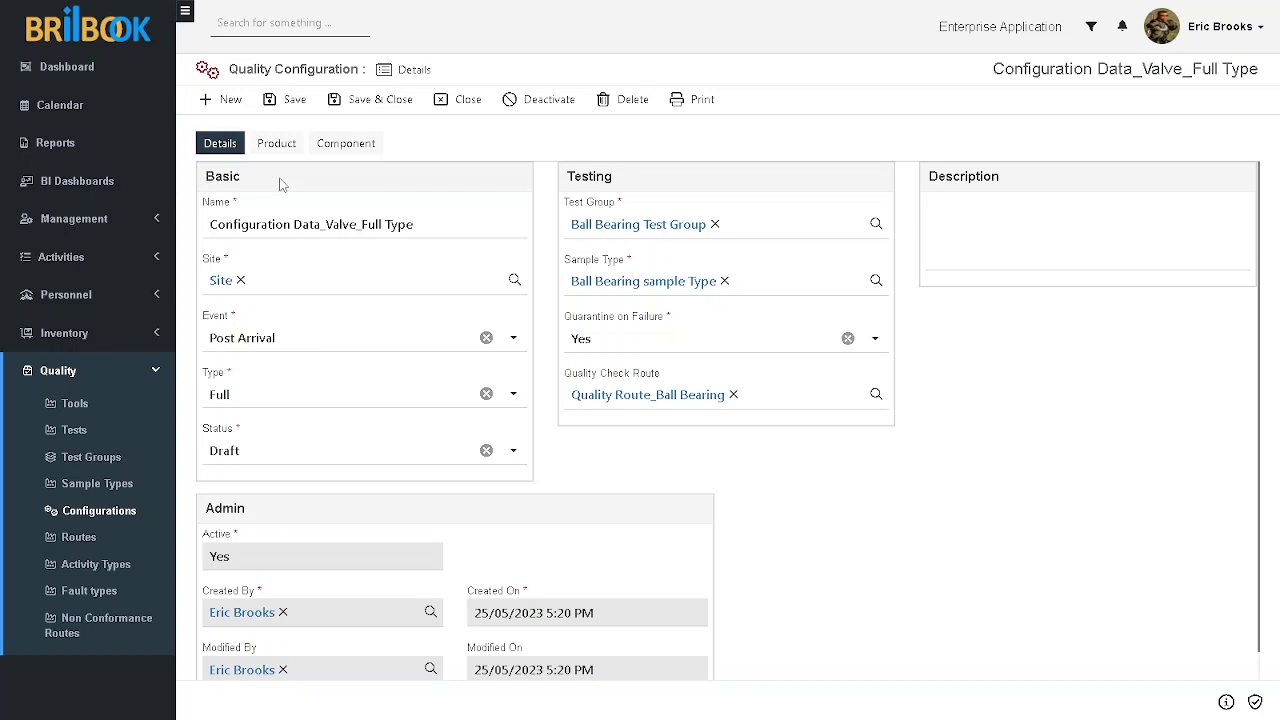
Link the Ball Valve product to the valve configuration
click(278, 146)
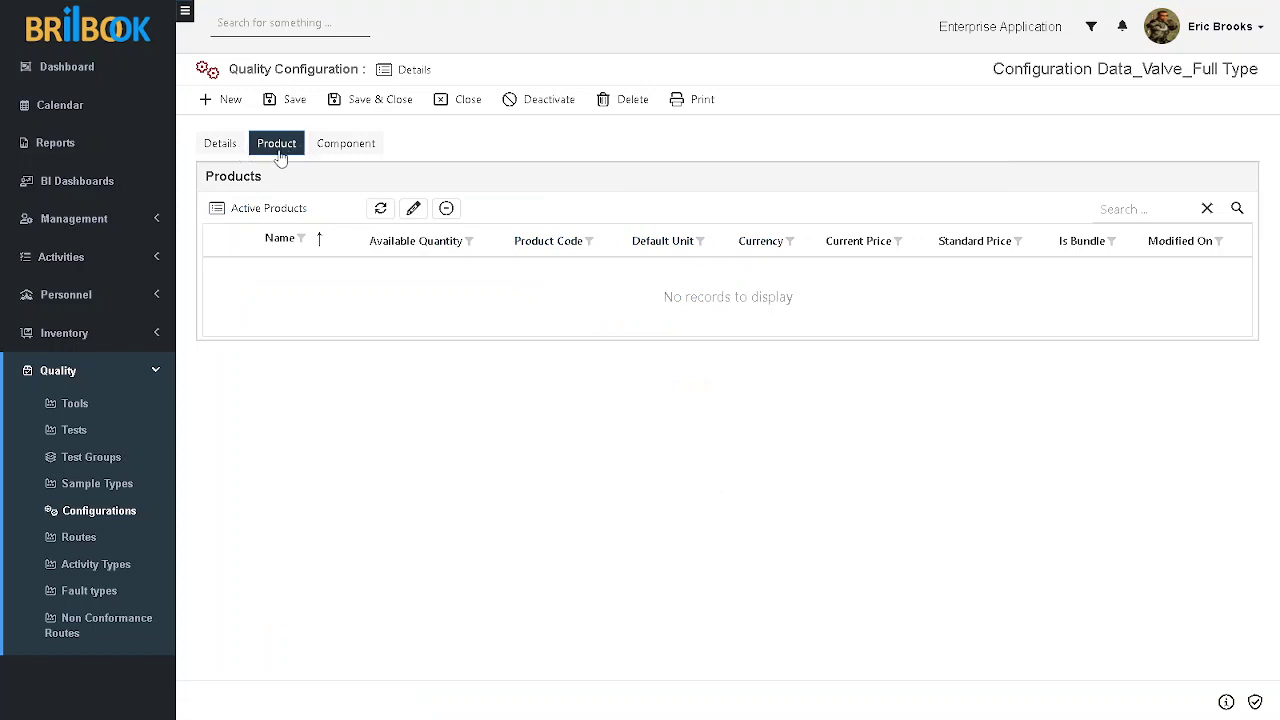
click(414, 210)
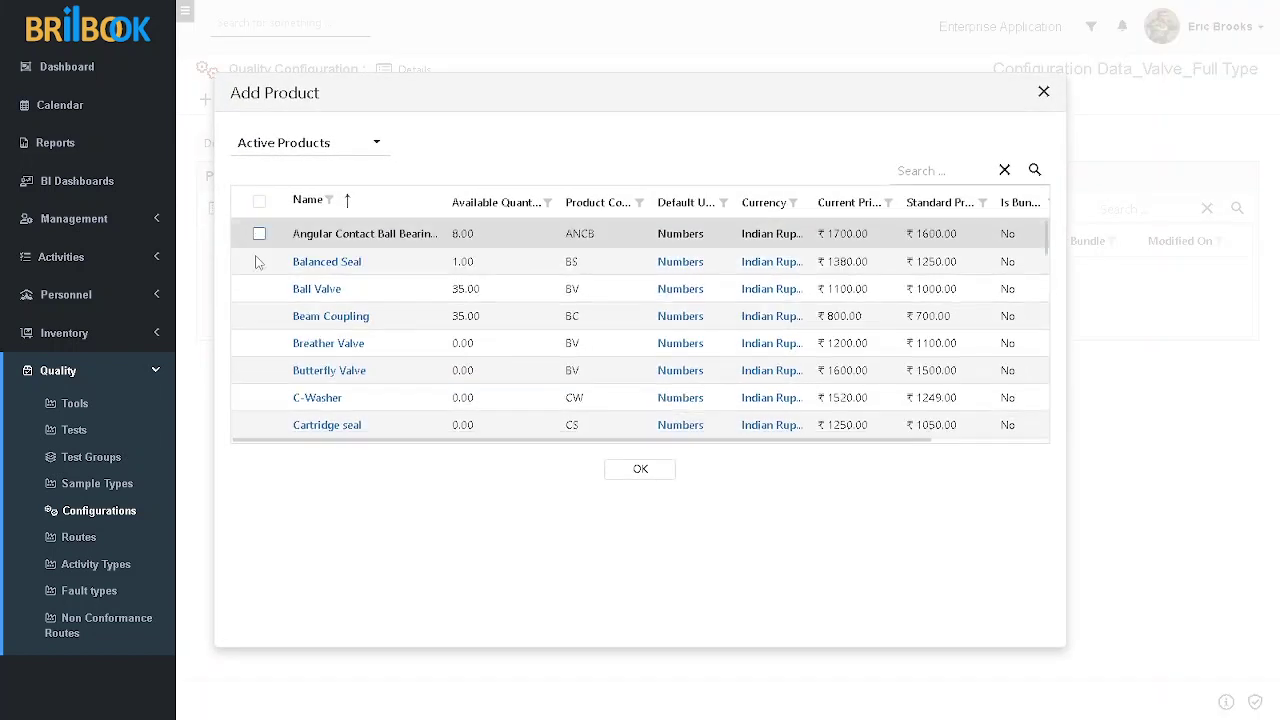
click(258, 290)
click(616, 472)
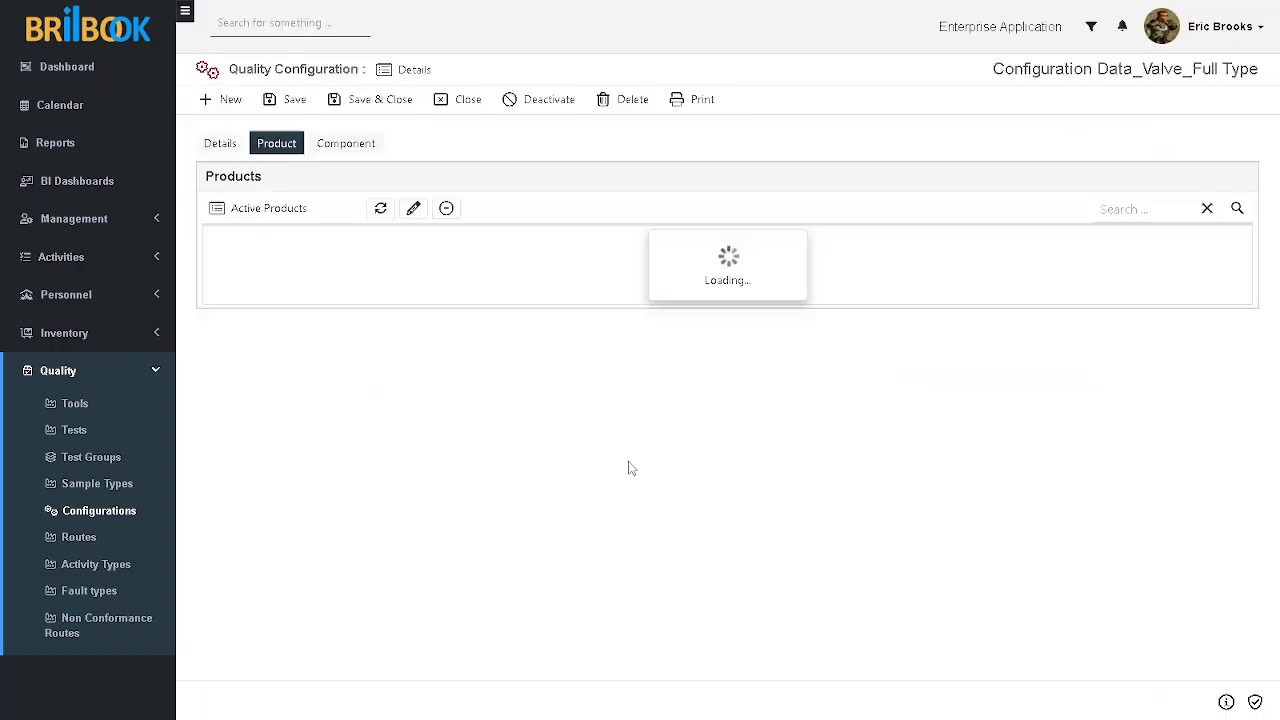
Set the valve configuration's status to Activated and save it
click(229, 143)
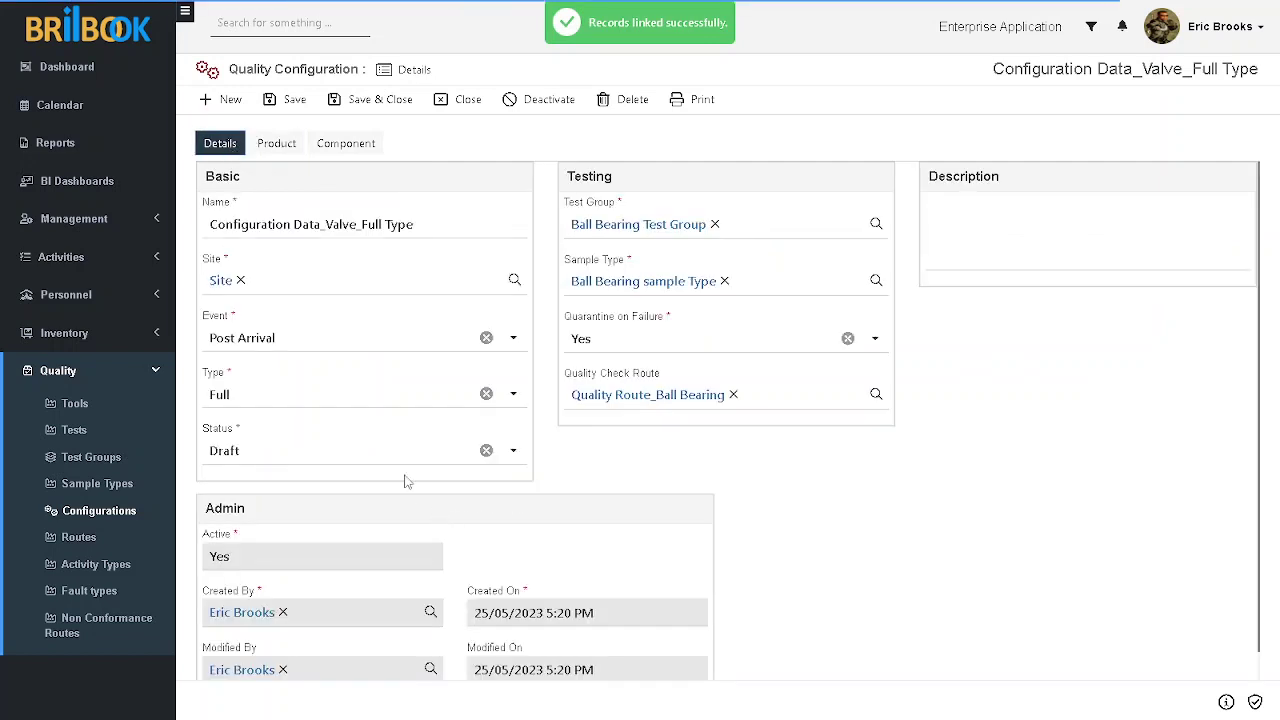
click(374, 462)
click(306, 506)
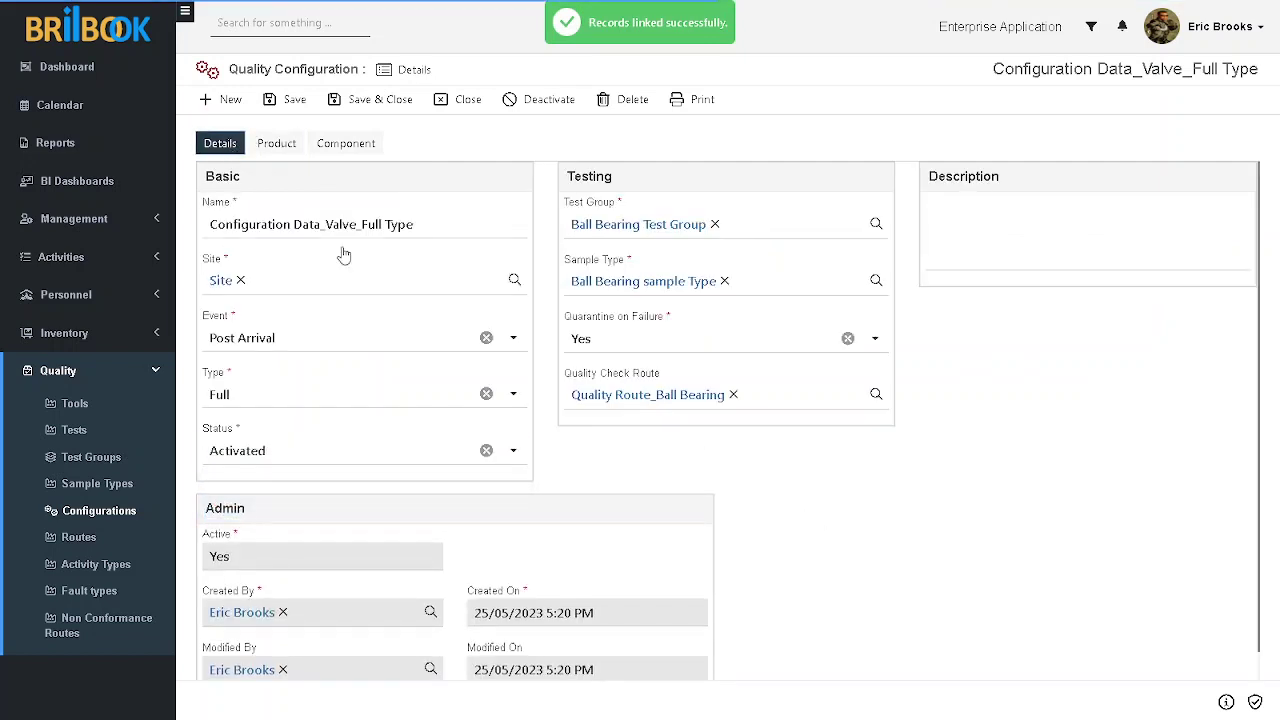
click(295, 101)
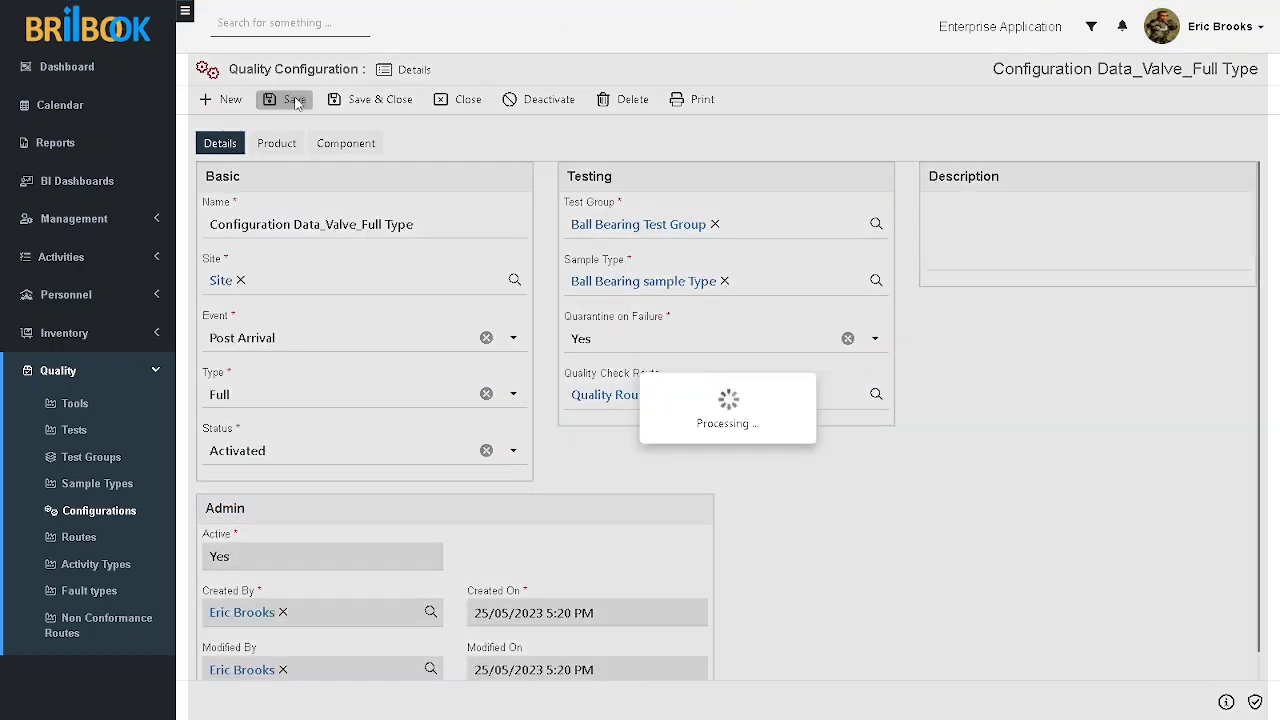